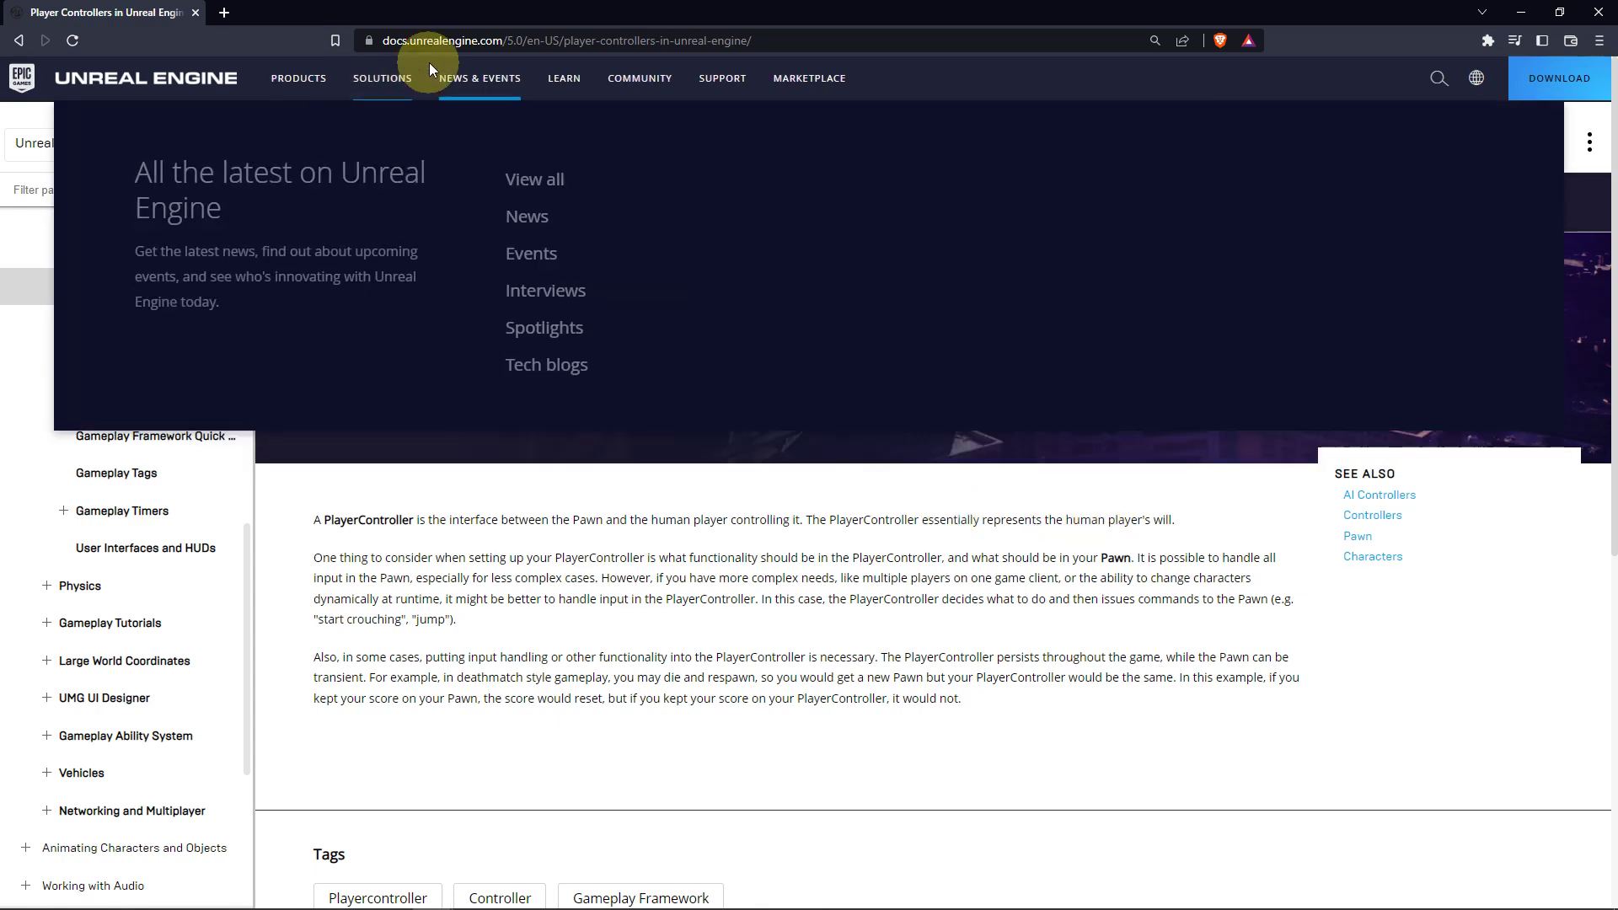
- Read the PlayerController documentation, highlighting the sentences on PlayerController and Pawn responsibilities
click(417, 47)
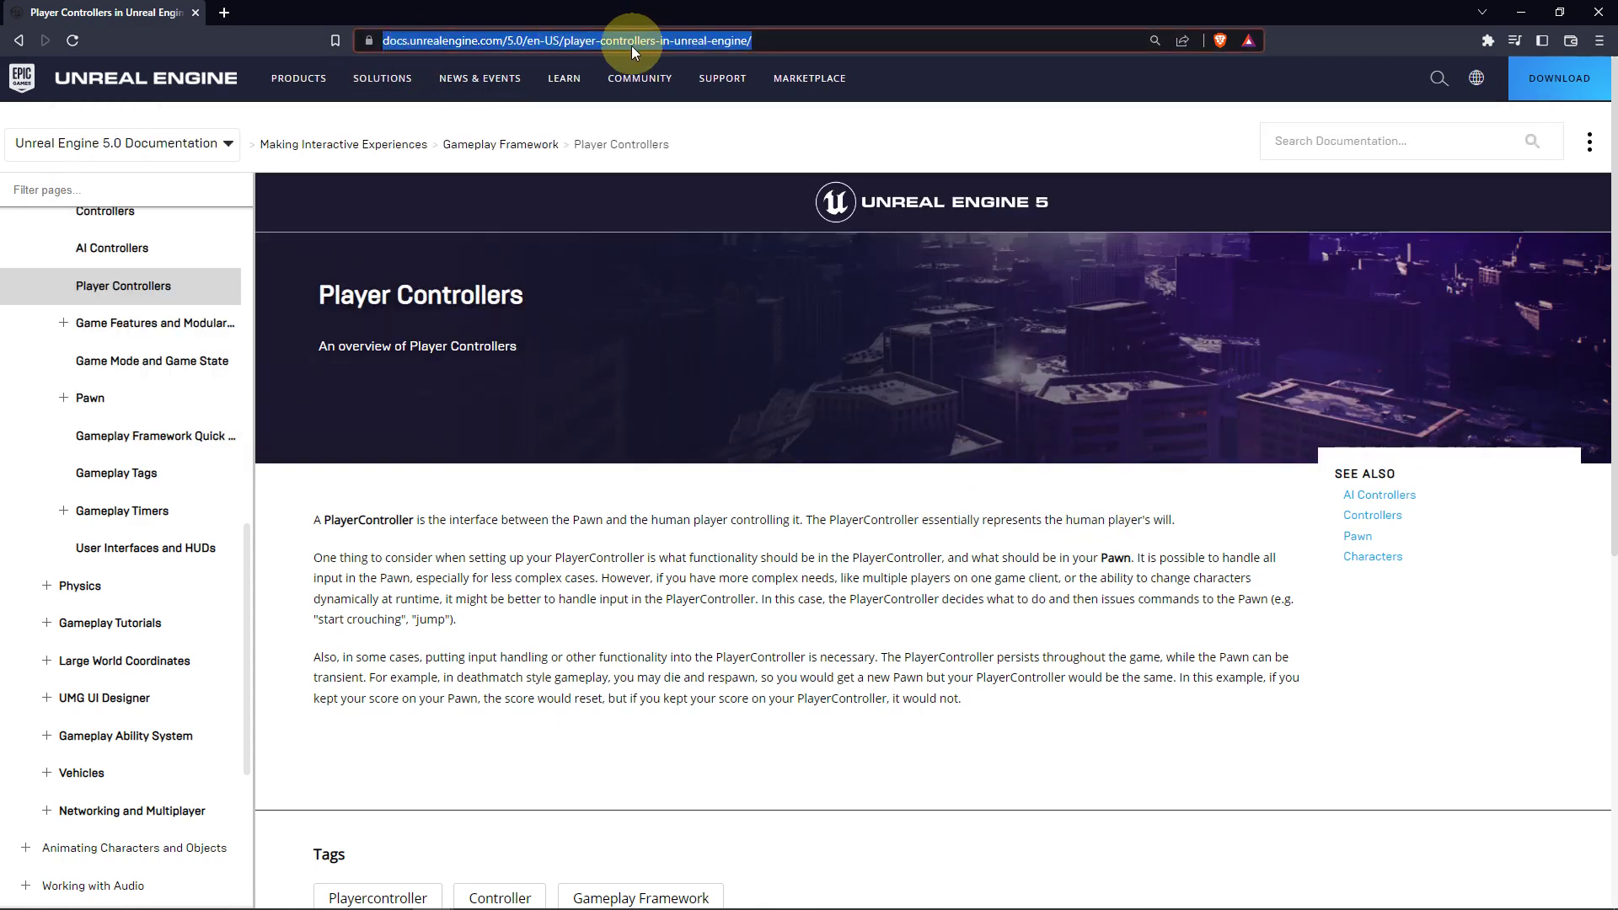
click(515, 523)
drag(291, 522, 802, 528)
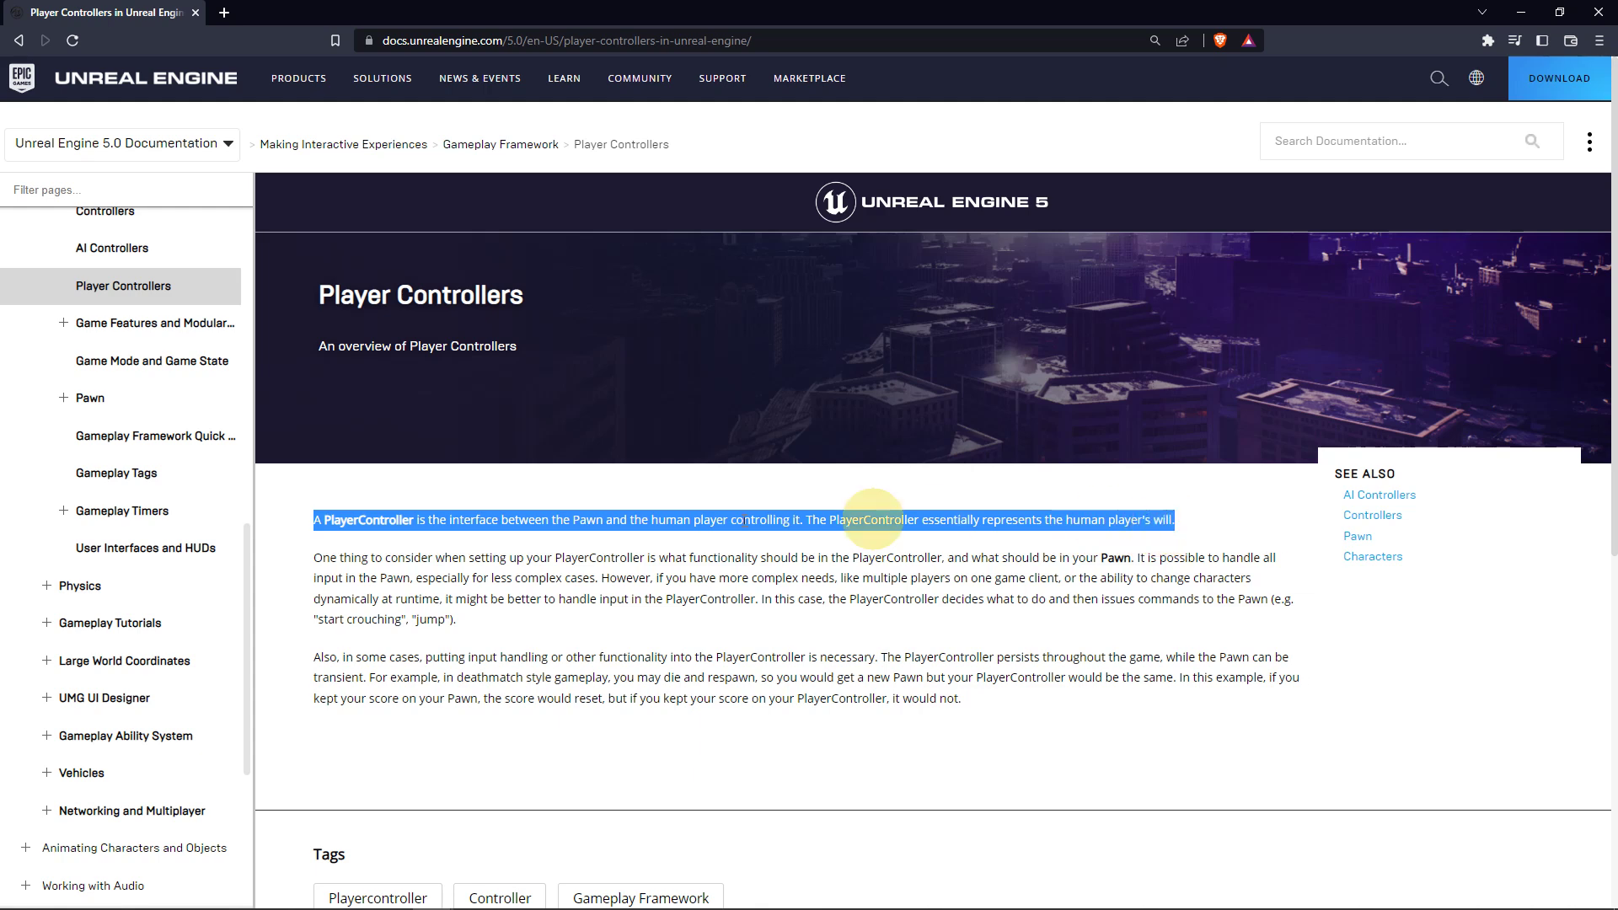
mouse_move(314, 557)
mouse_down()
mouse_move(935, 574)
mouse_move(1134, 558)
mouse_up()
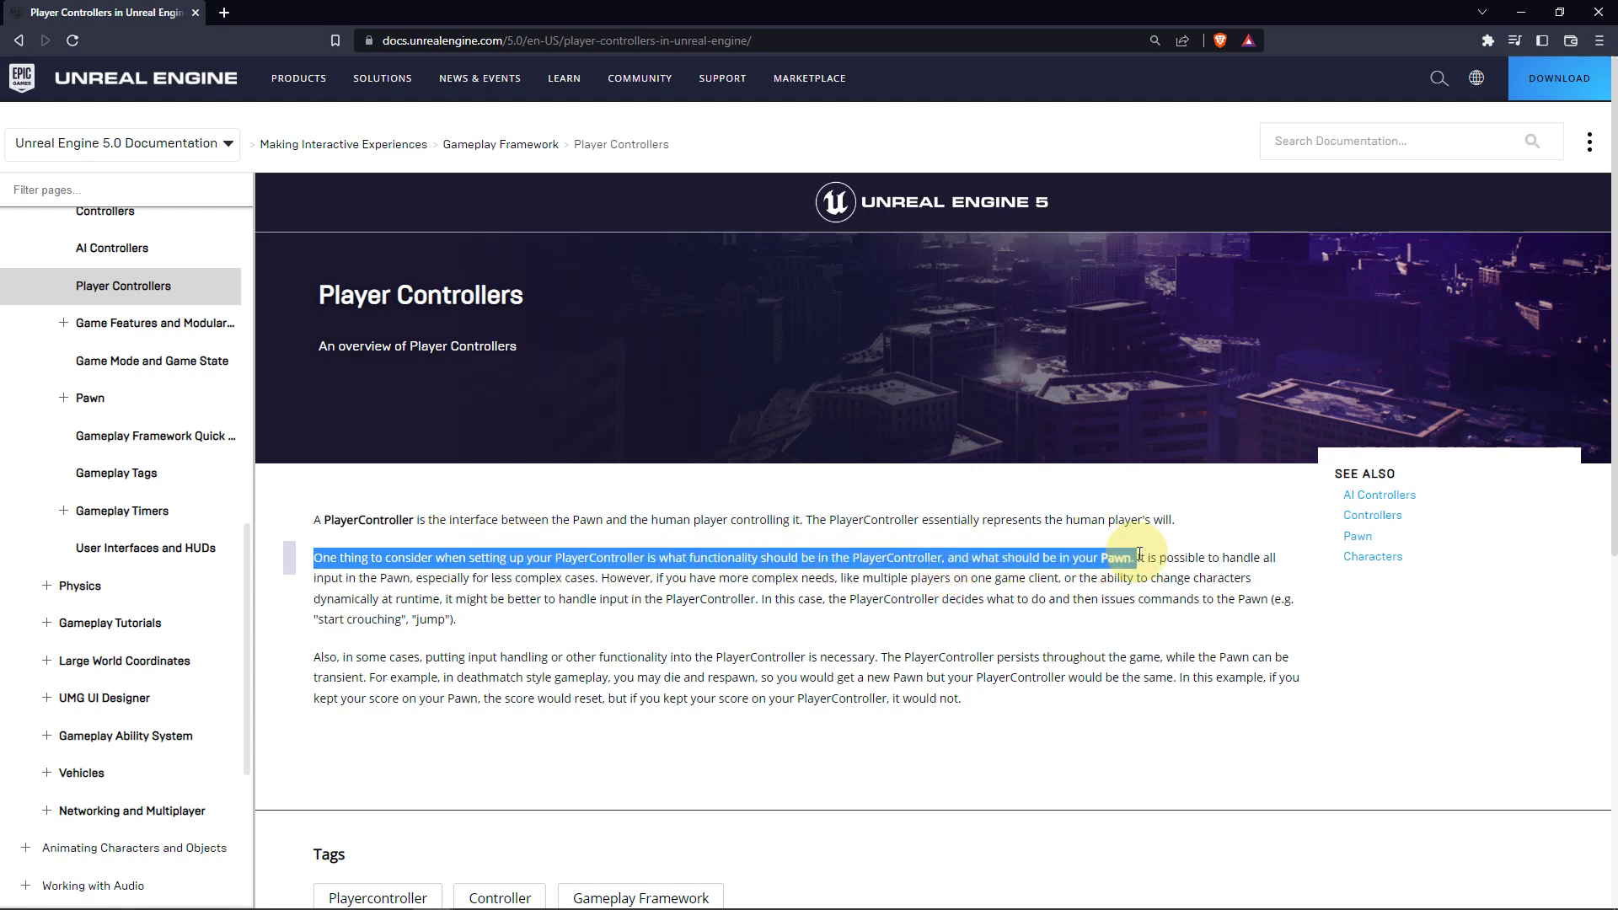
click(559, 601)
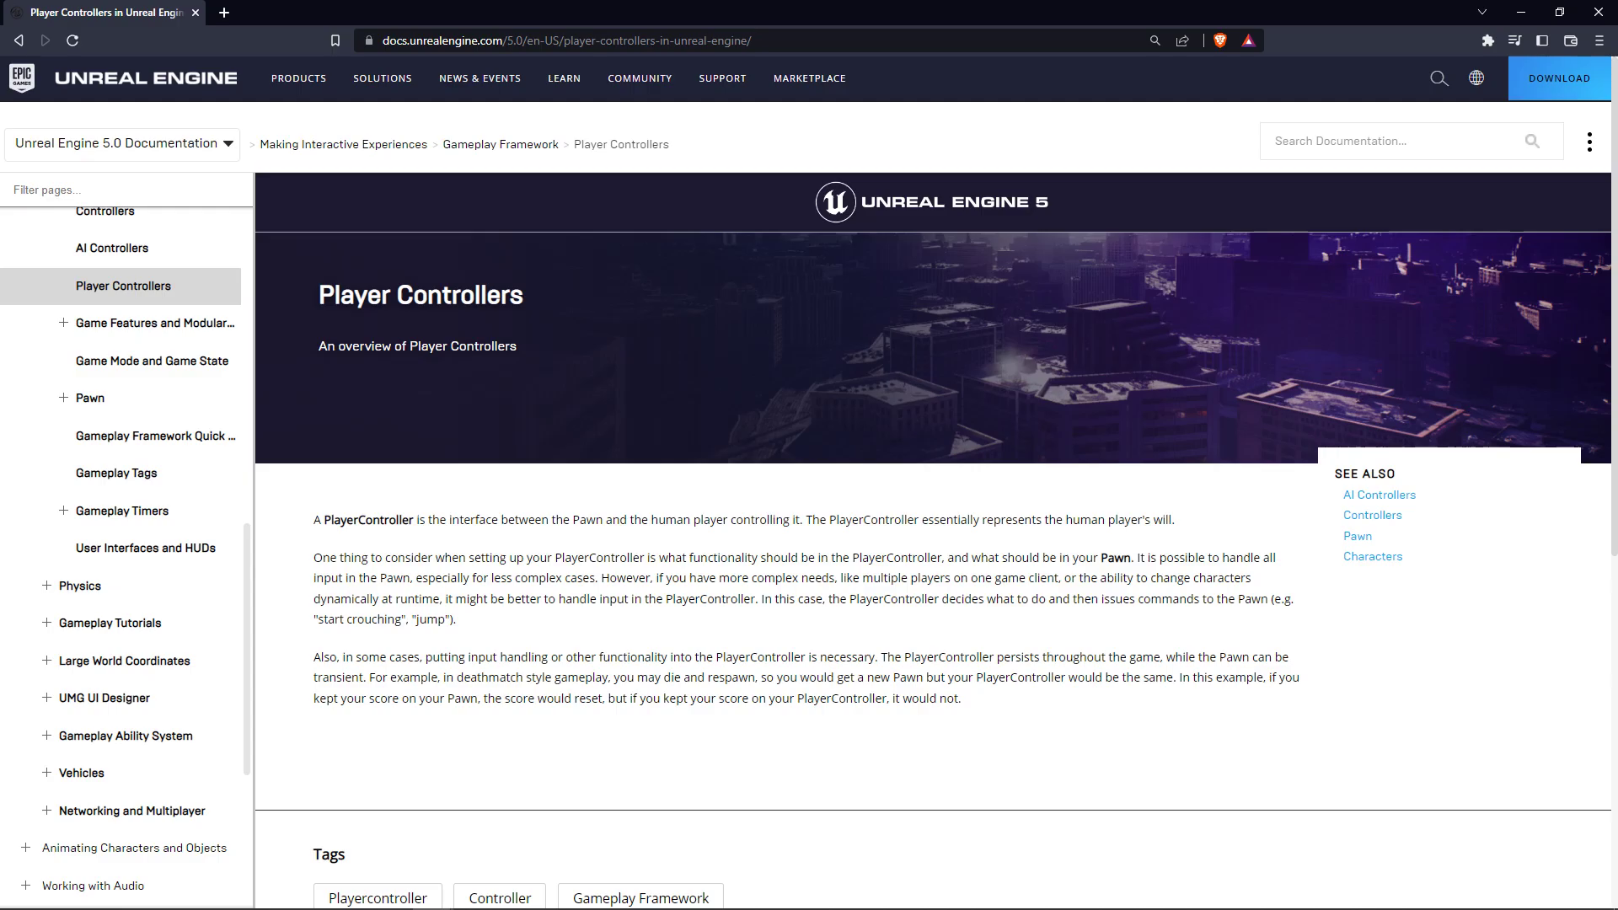
- In Saiful/Blueprints, create a new Blueprint class based on Player Controller
key(alt+Tab)
middle_click(822, 642)
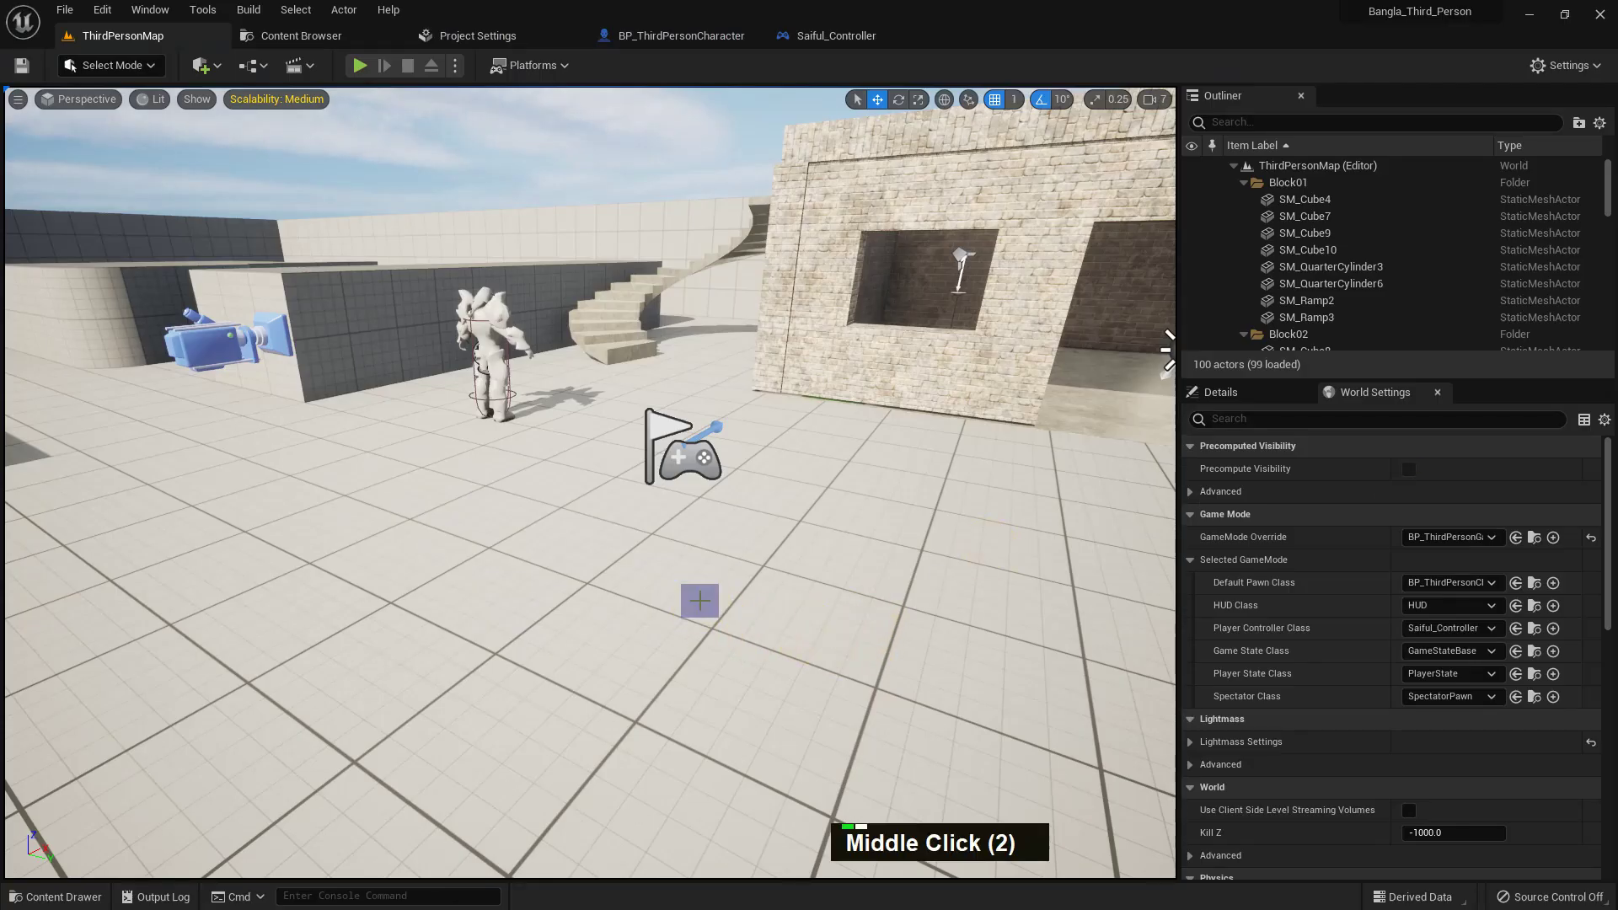
key(ctrl+space)
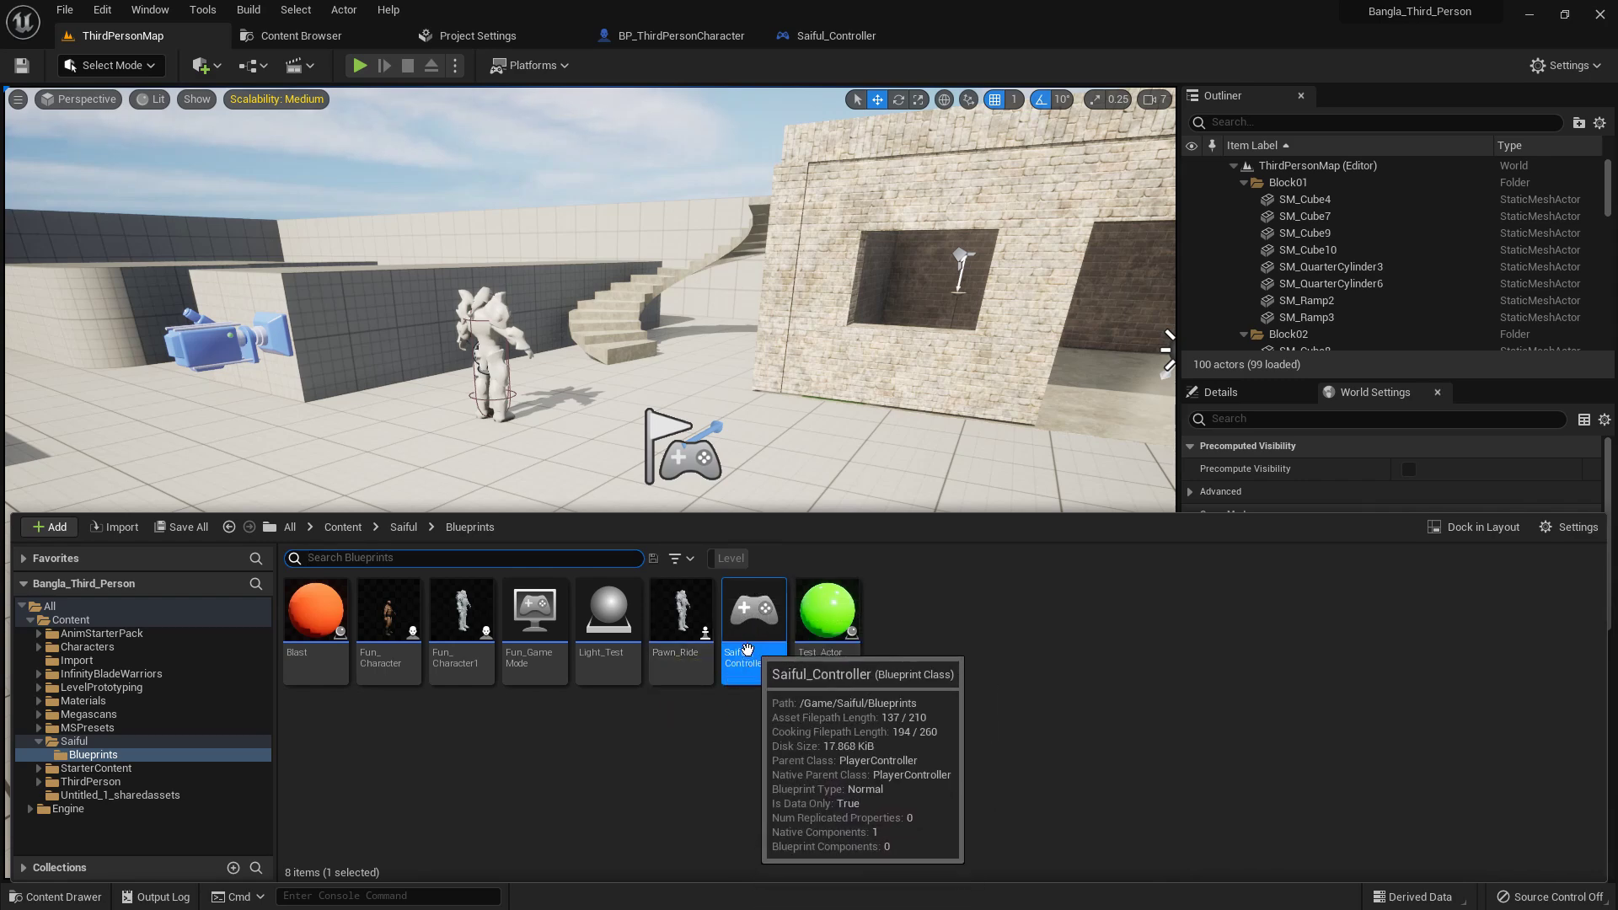
right_click(753, 729)
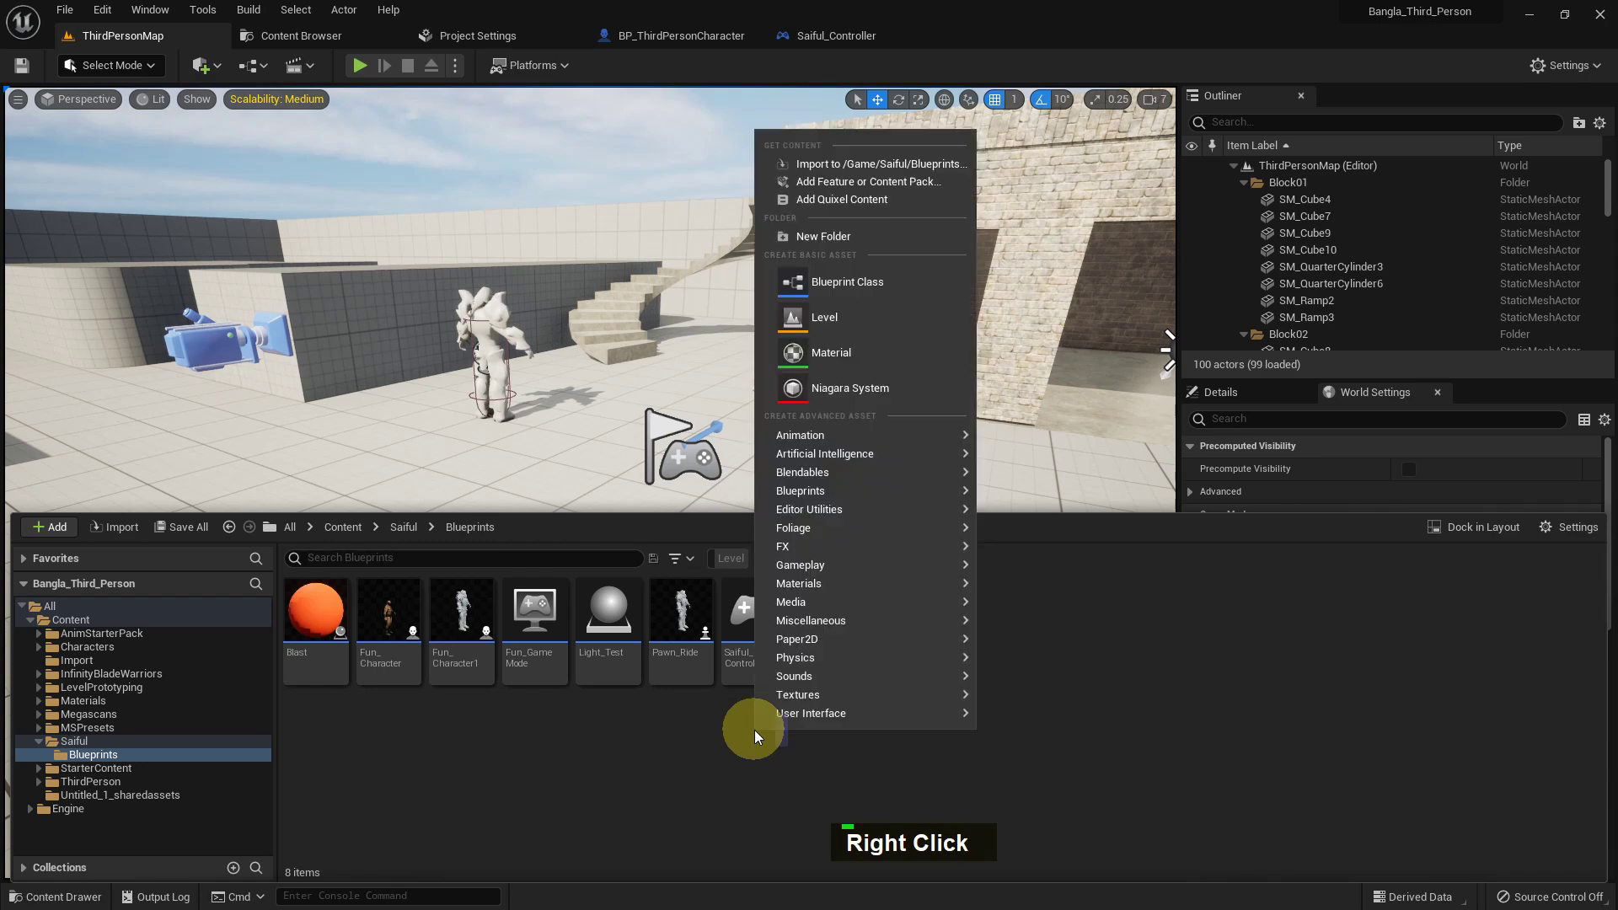
click(851, 281)
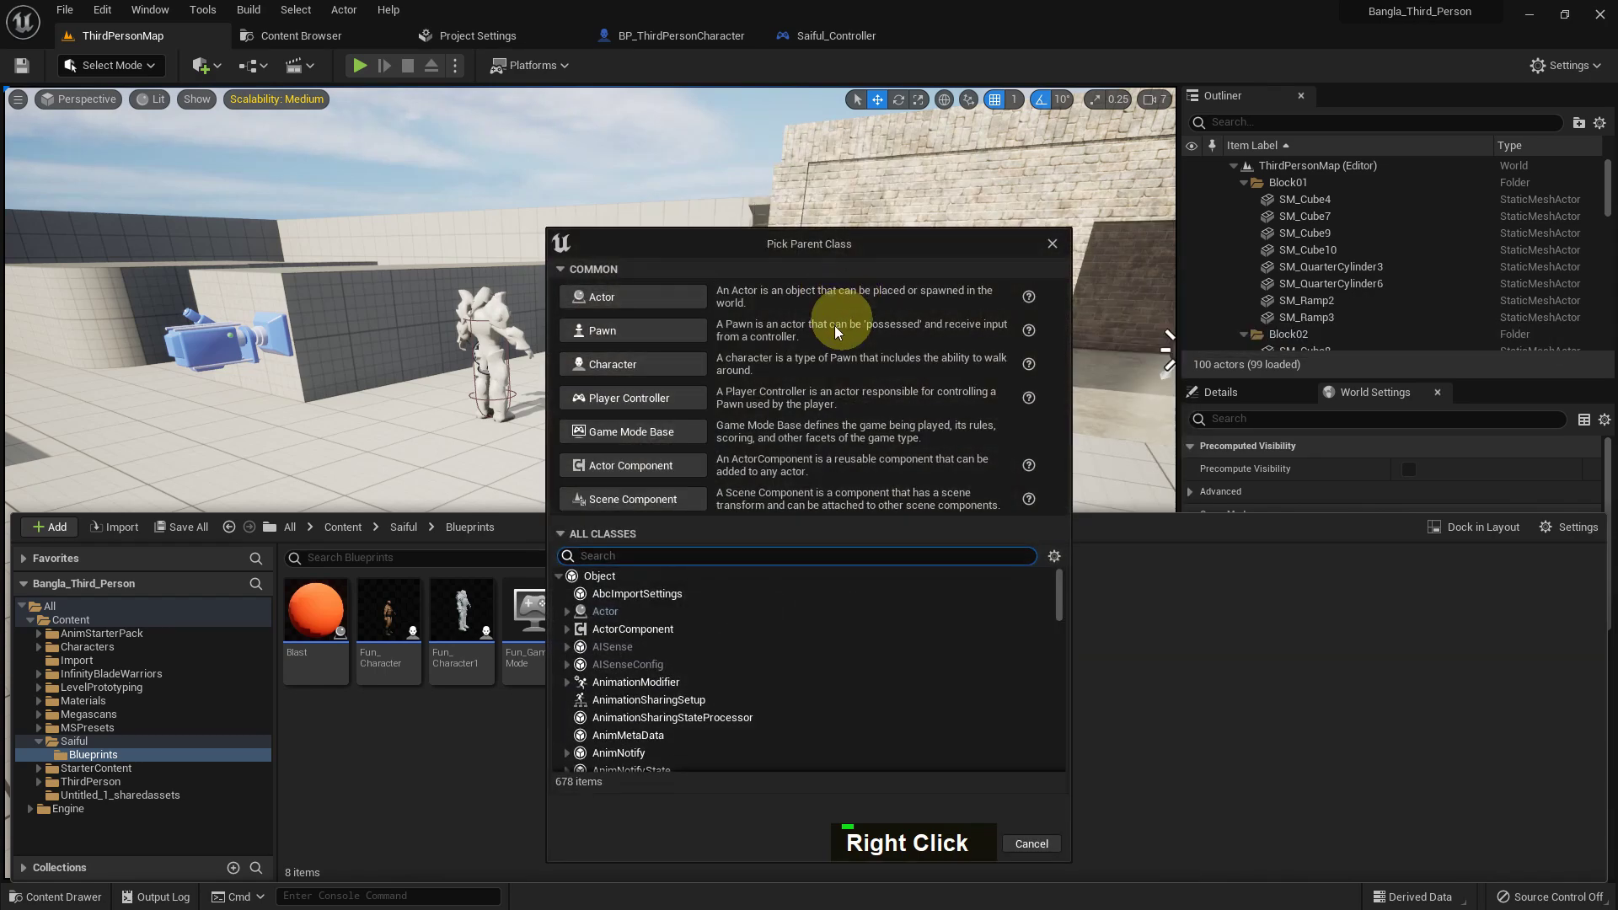
click(634, 401)
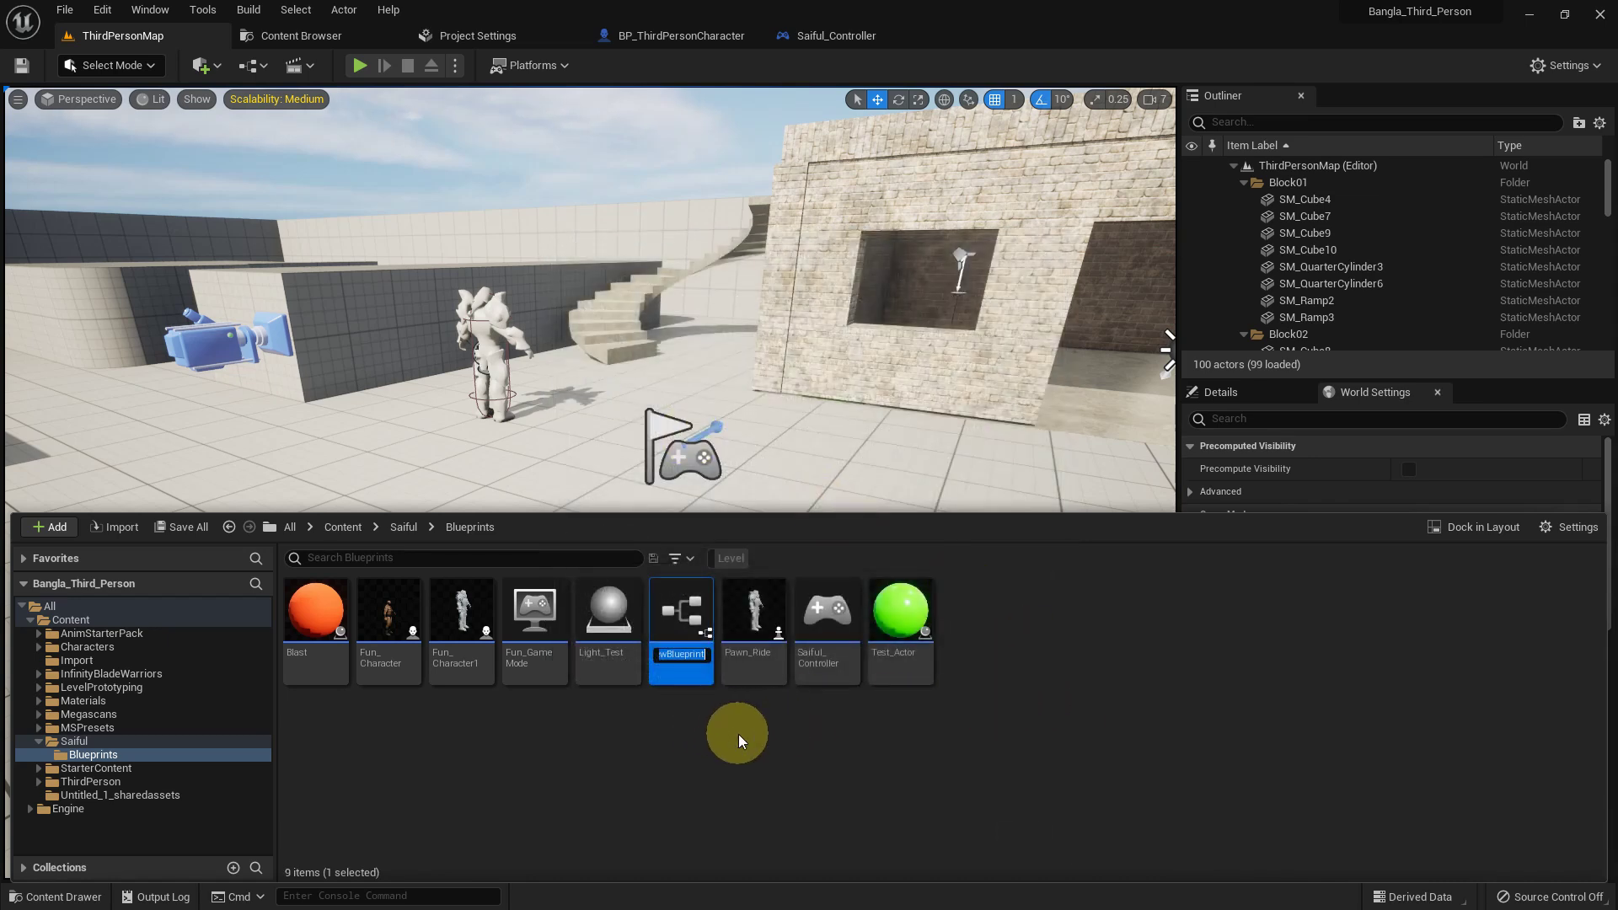
- Name the new blueprint Test and open it in the Blueprint editor
text(Test)
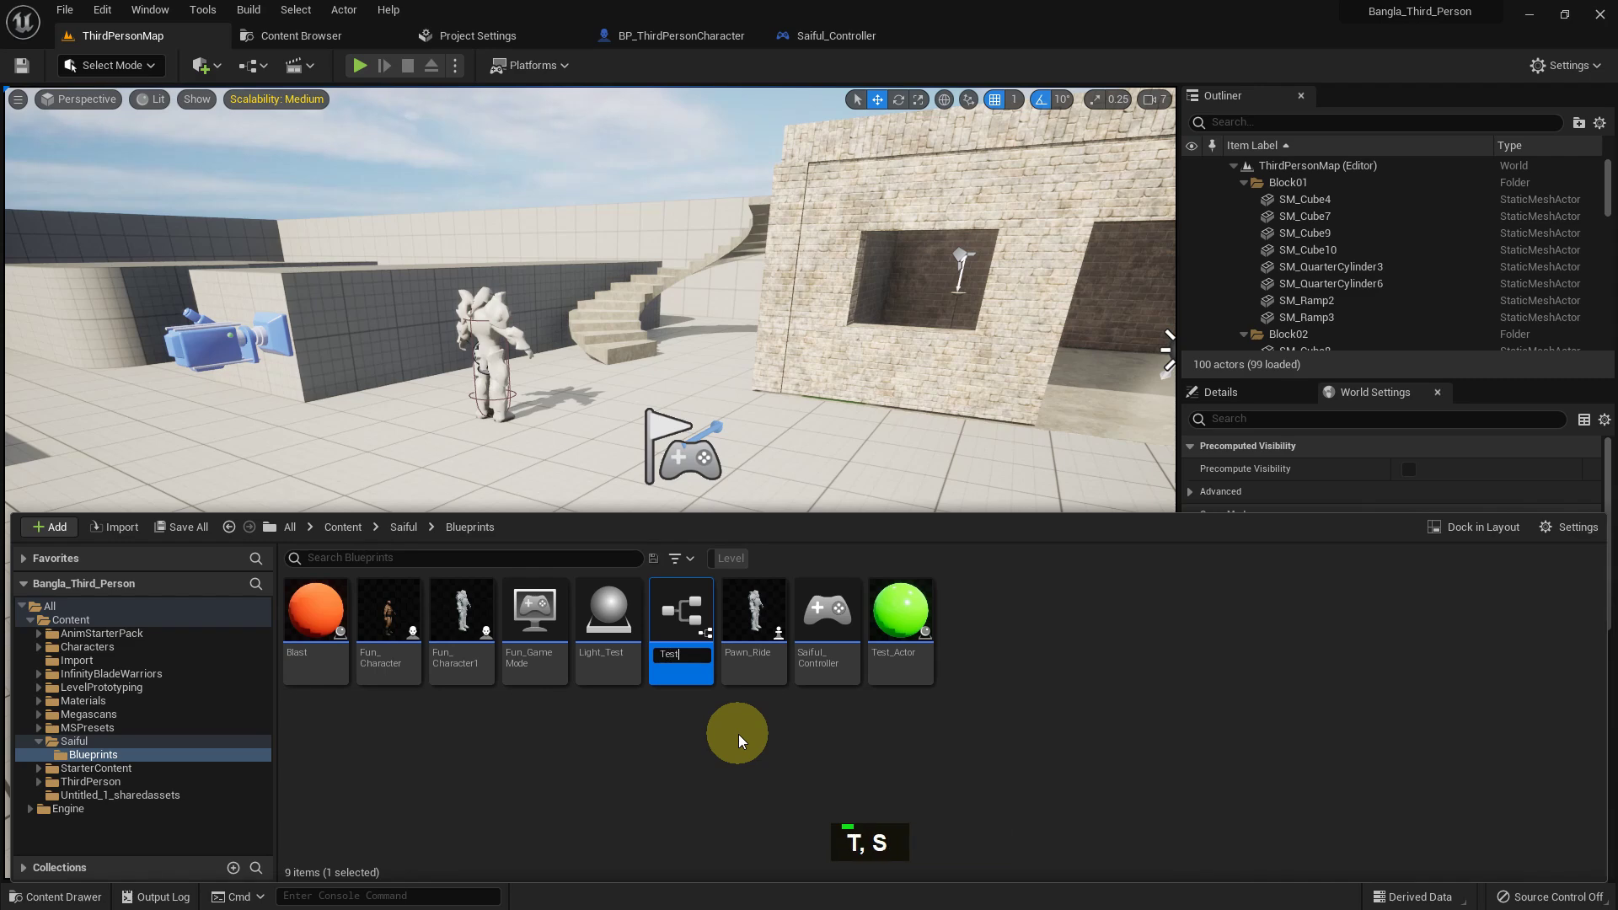
key(Return)
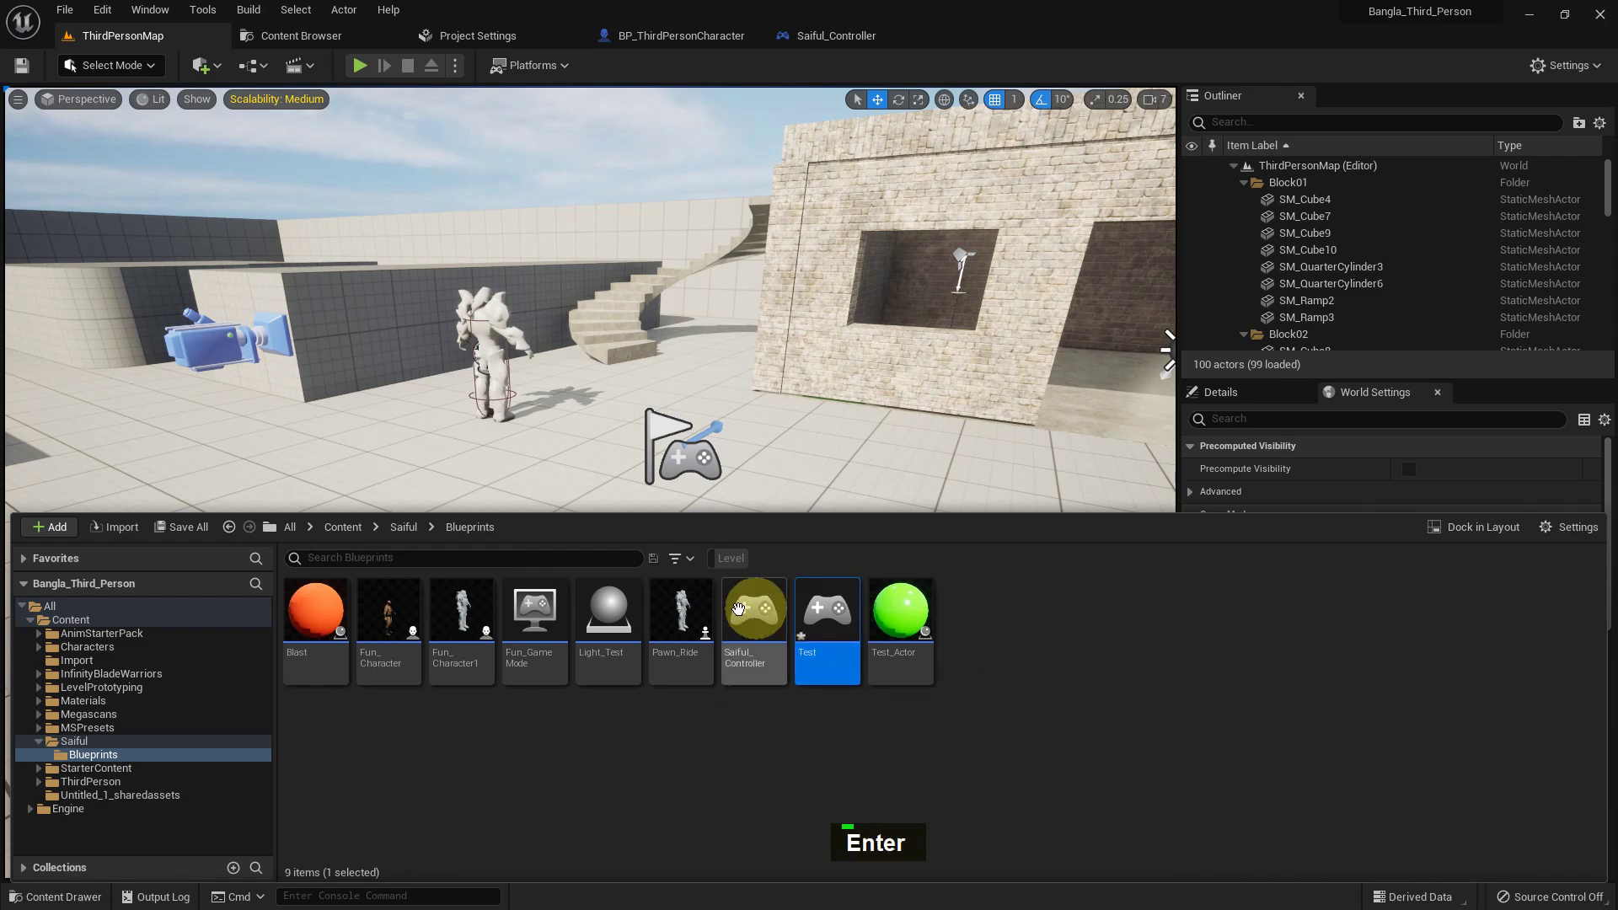
click(836, 662)
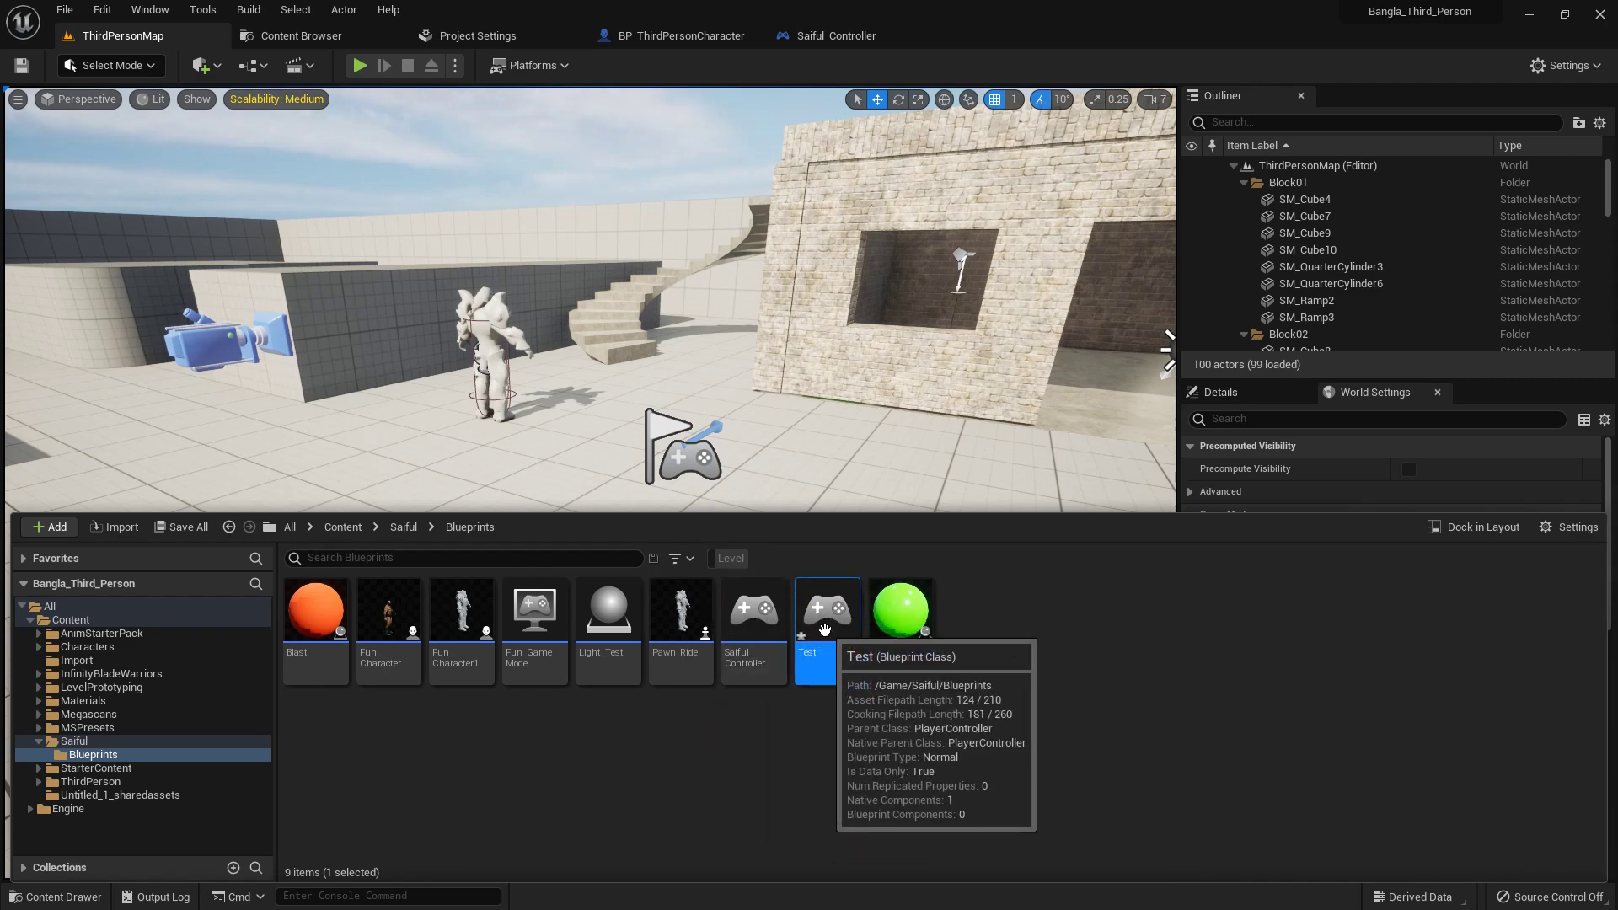
click(834, 670)
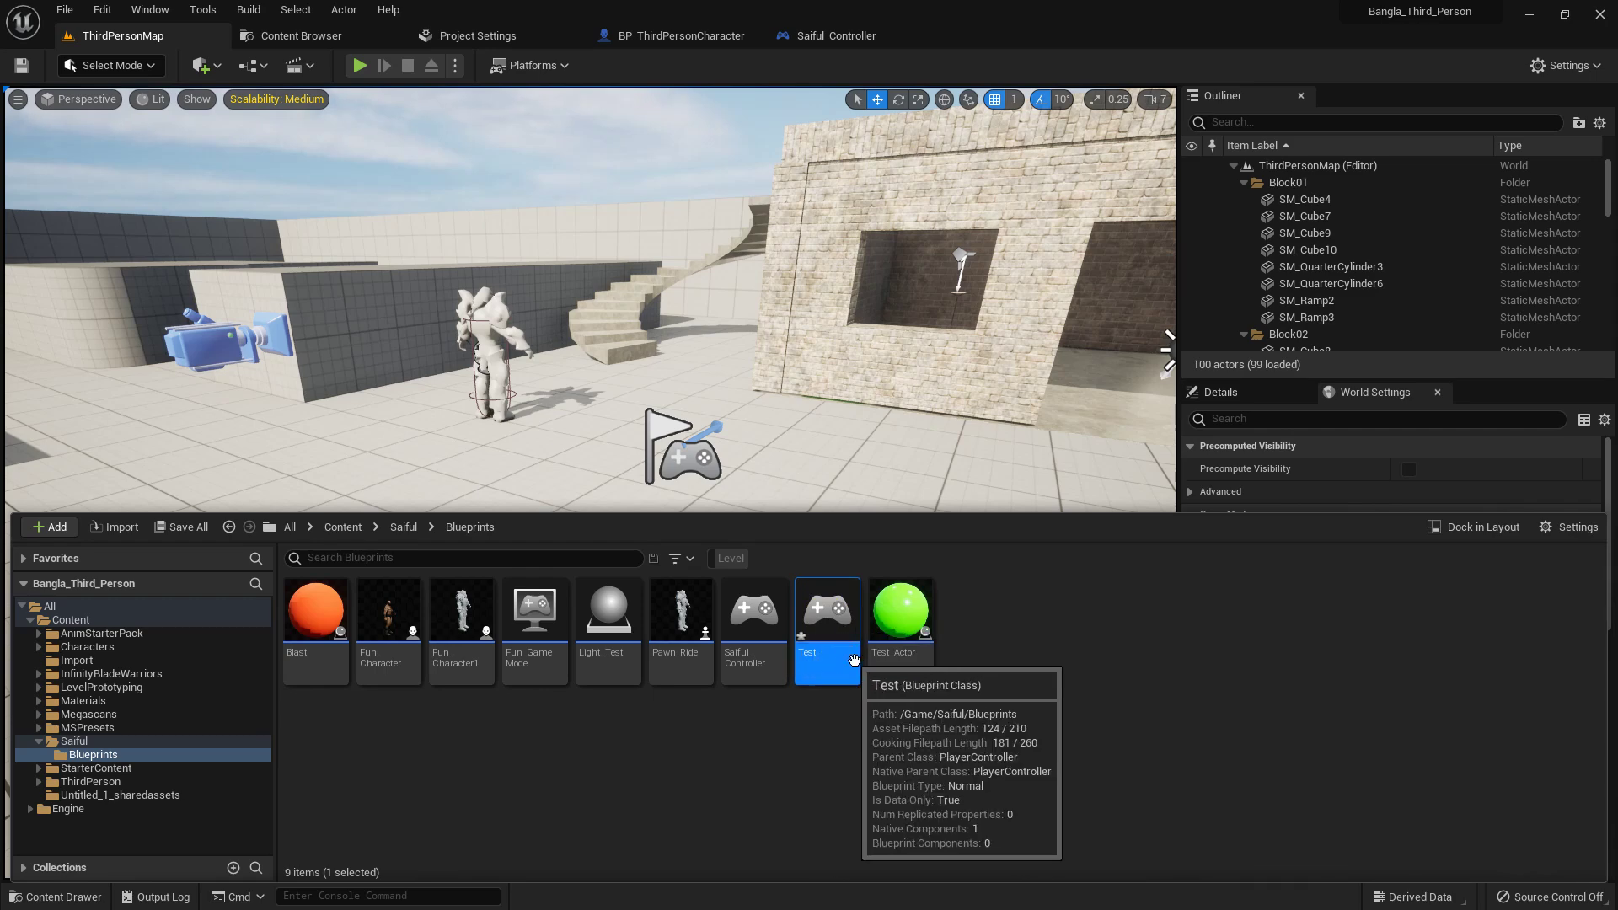
double_click(831, 671)
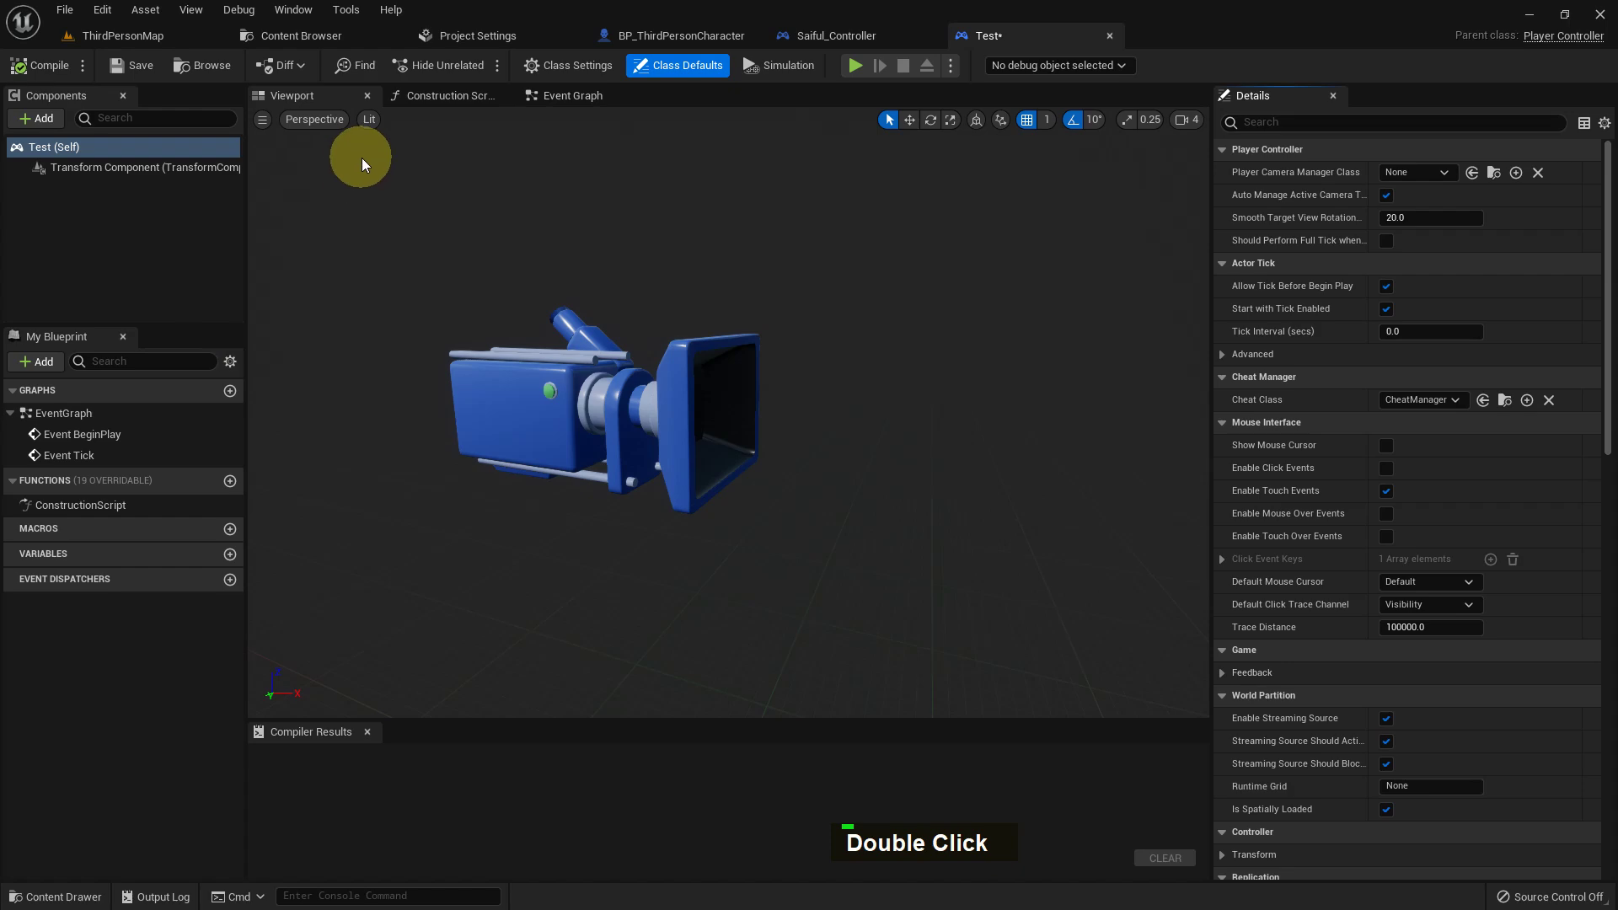
click(448, 99)
click(568, 99)
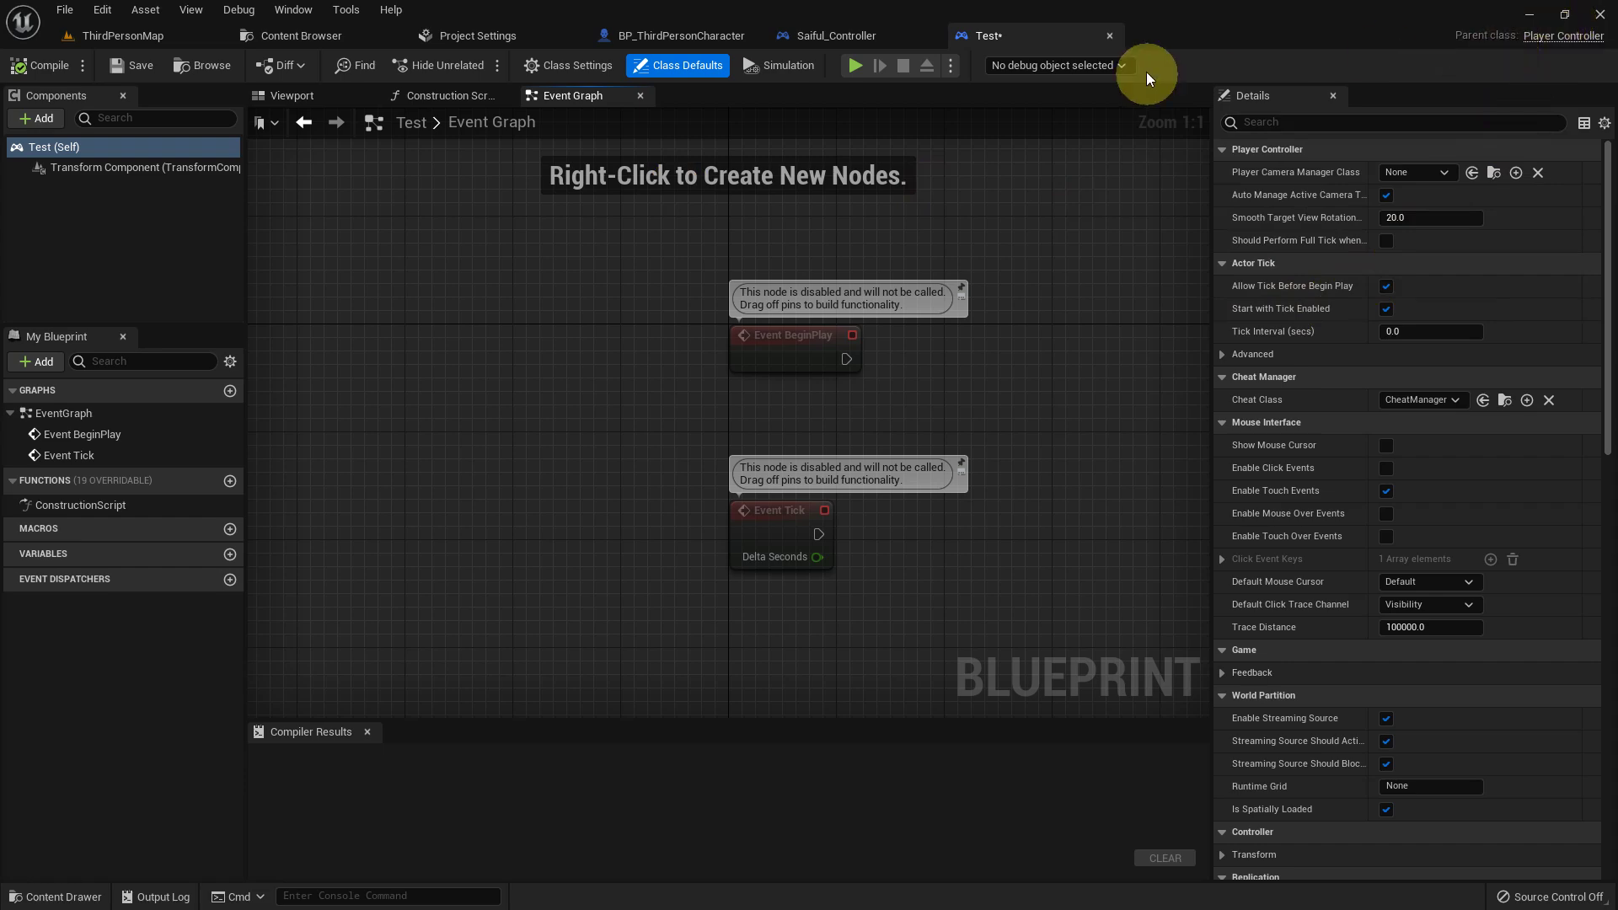
click(1109, 35)
click(133, 37)
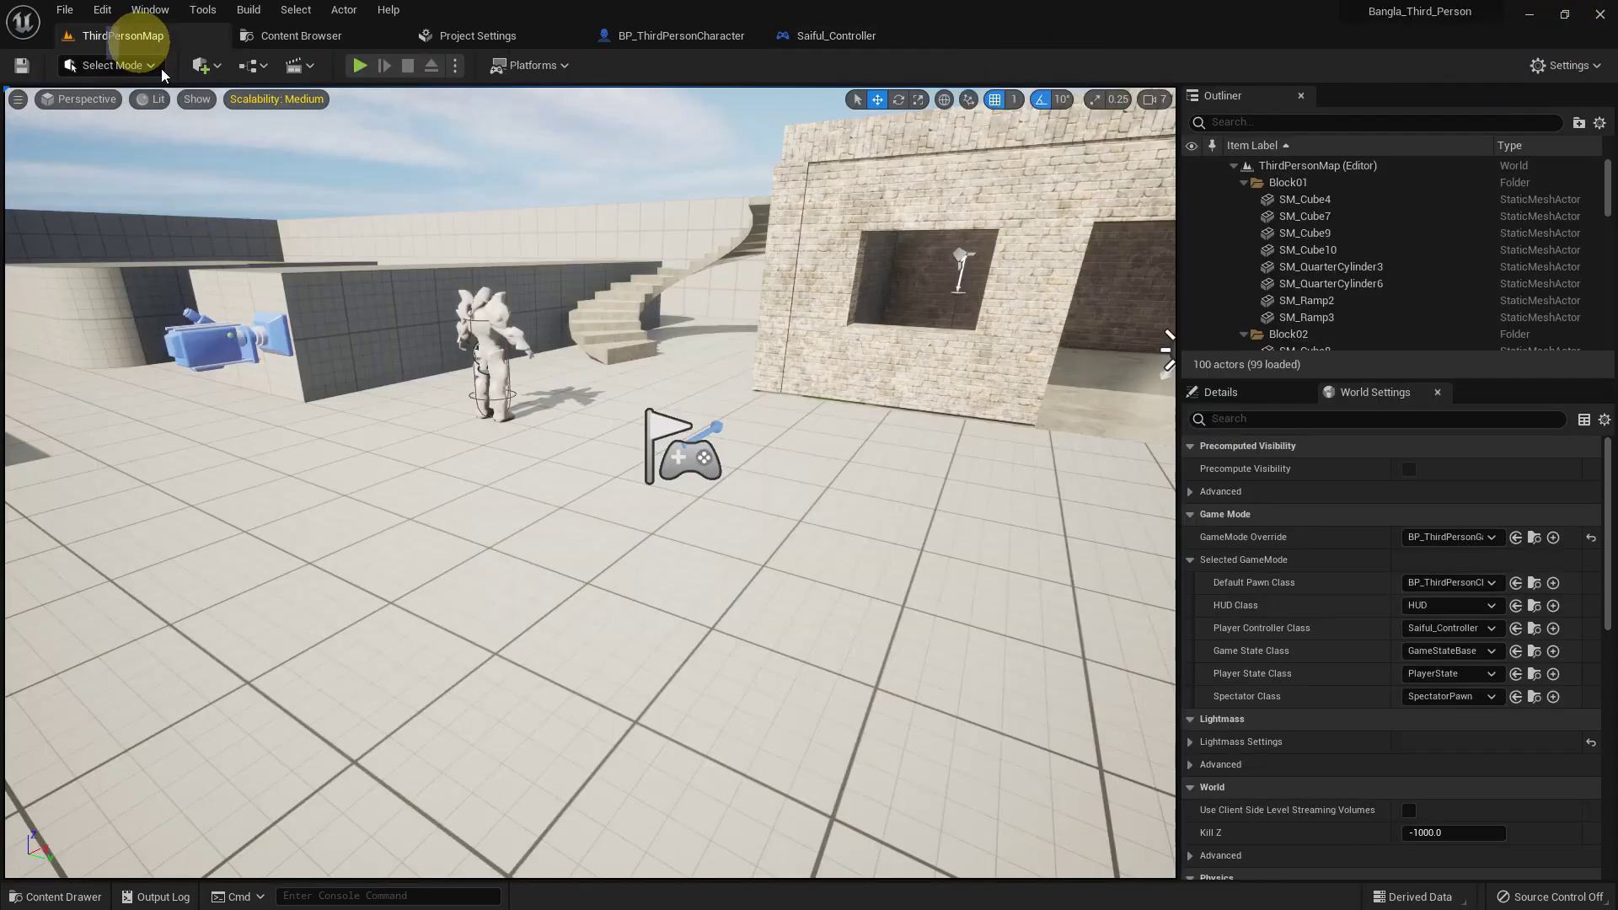
middle_click(620, 518)
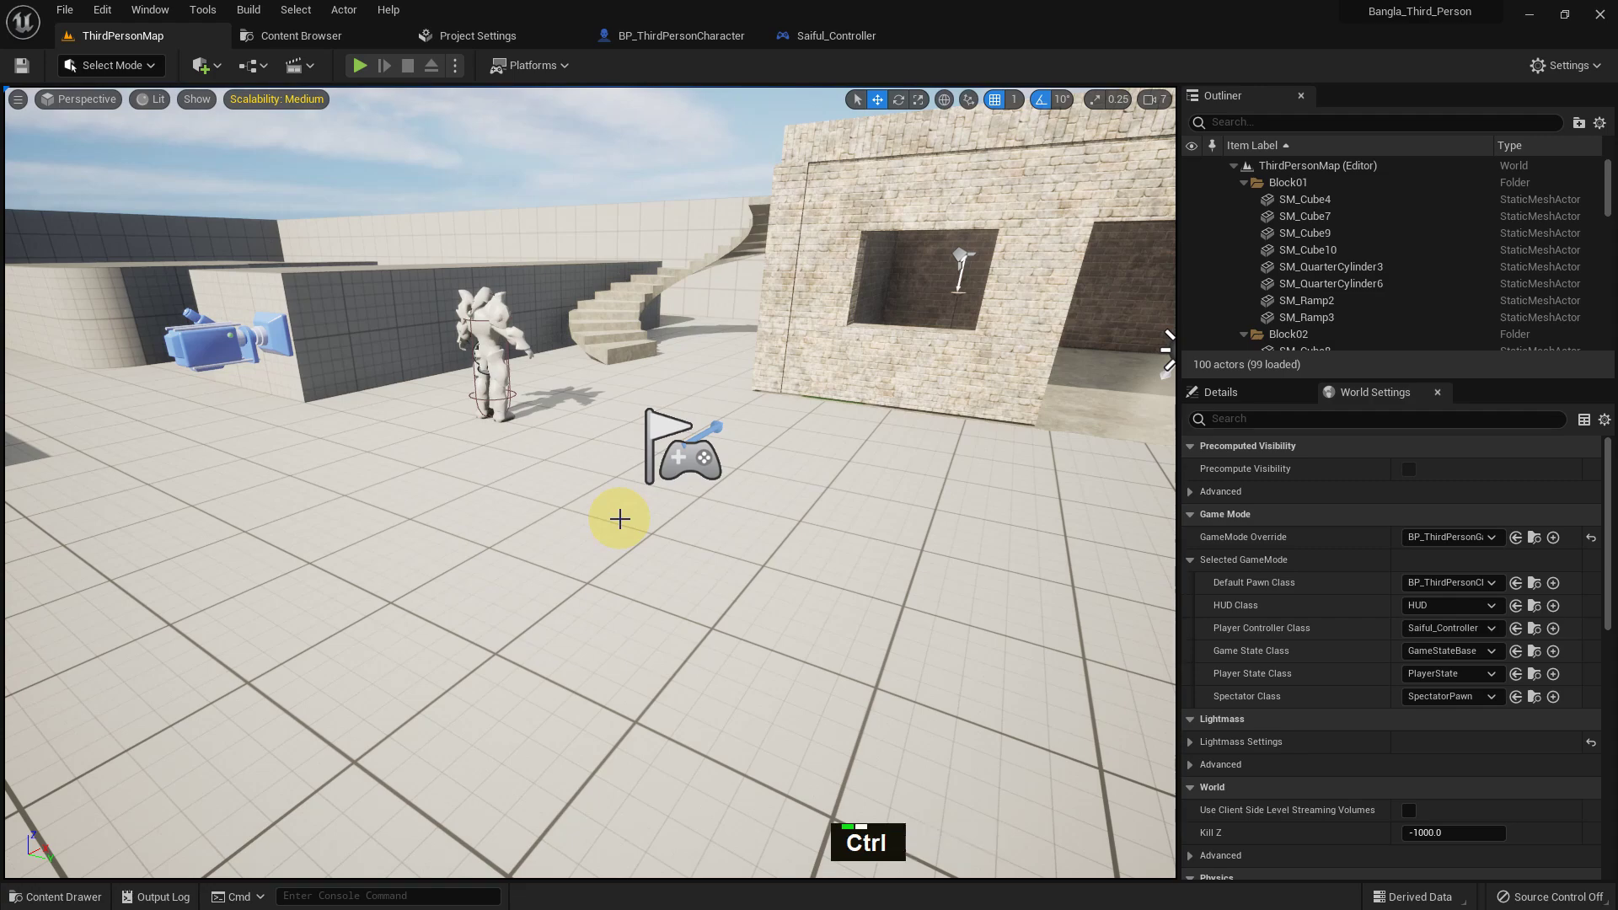
key(ctrl+space)
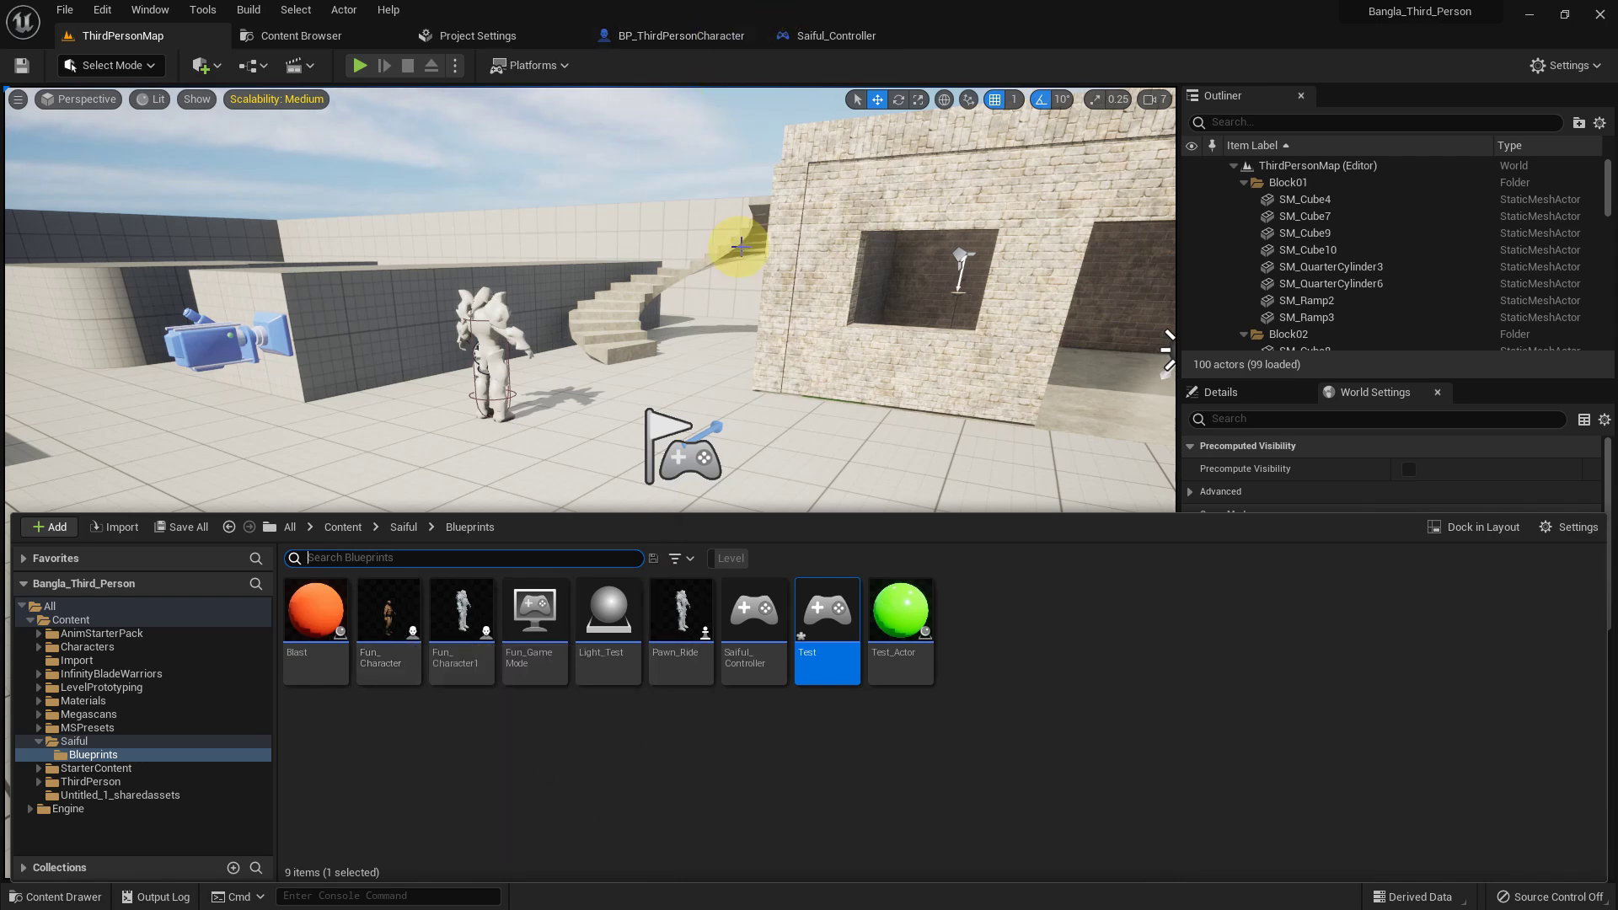
click(703, 39)
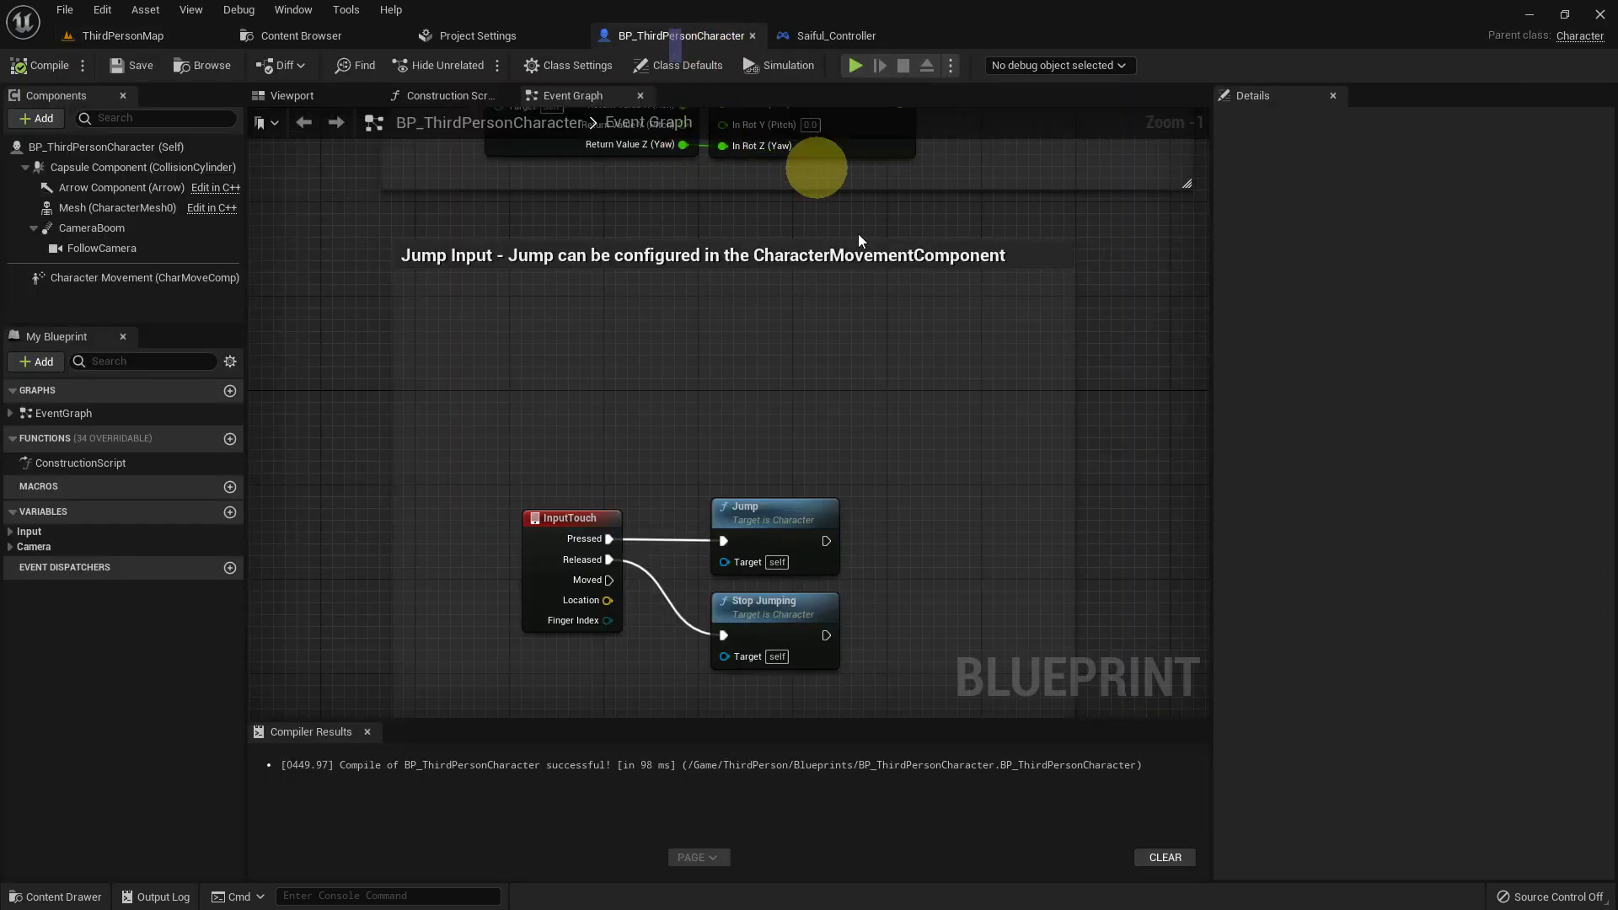
- Inspect Character.h in Visual Studio, then minimize it and return to Saiful_Controller
click(1579, 36)
scroll(505, 370, up, 4)
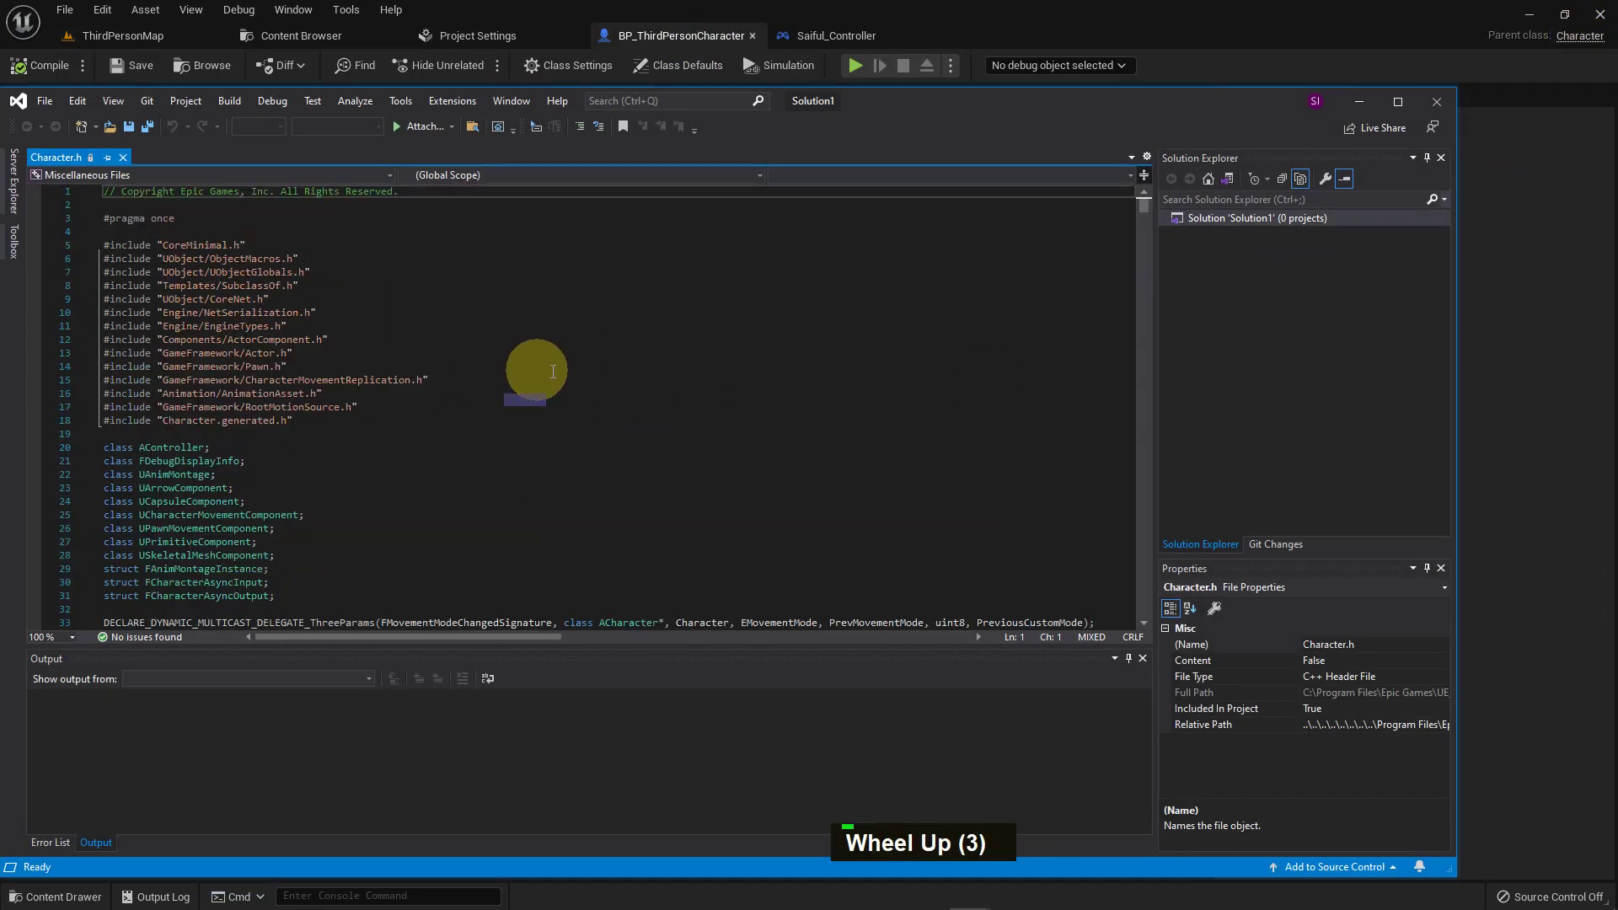
drag(1140, 204, 1144, 546)
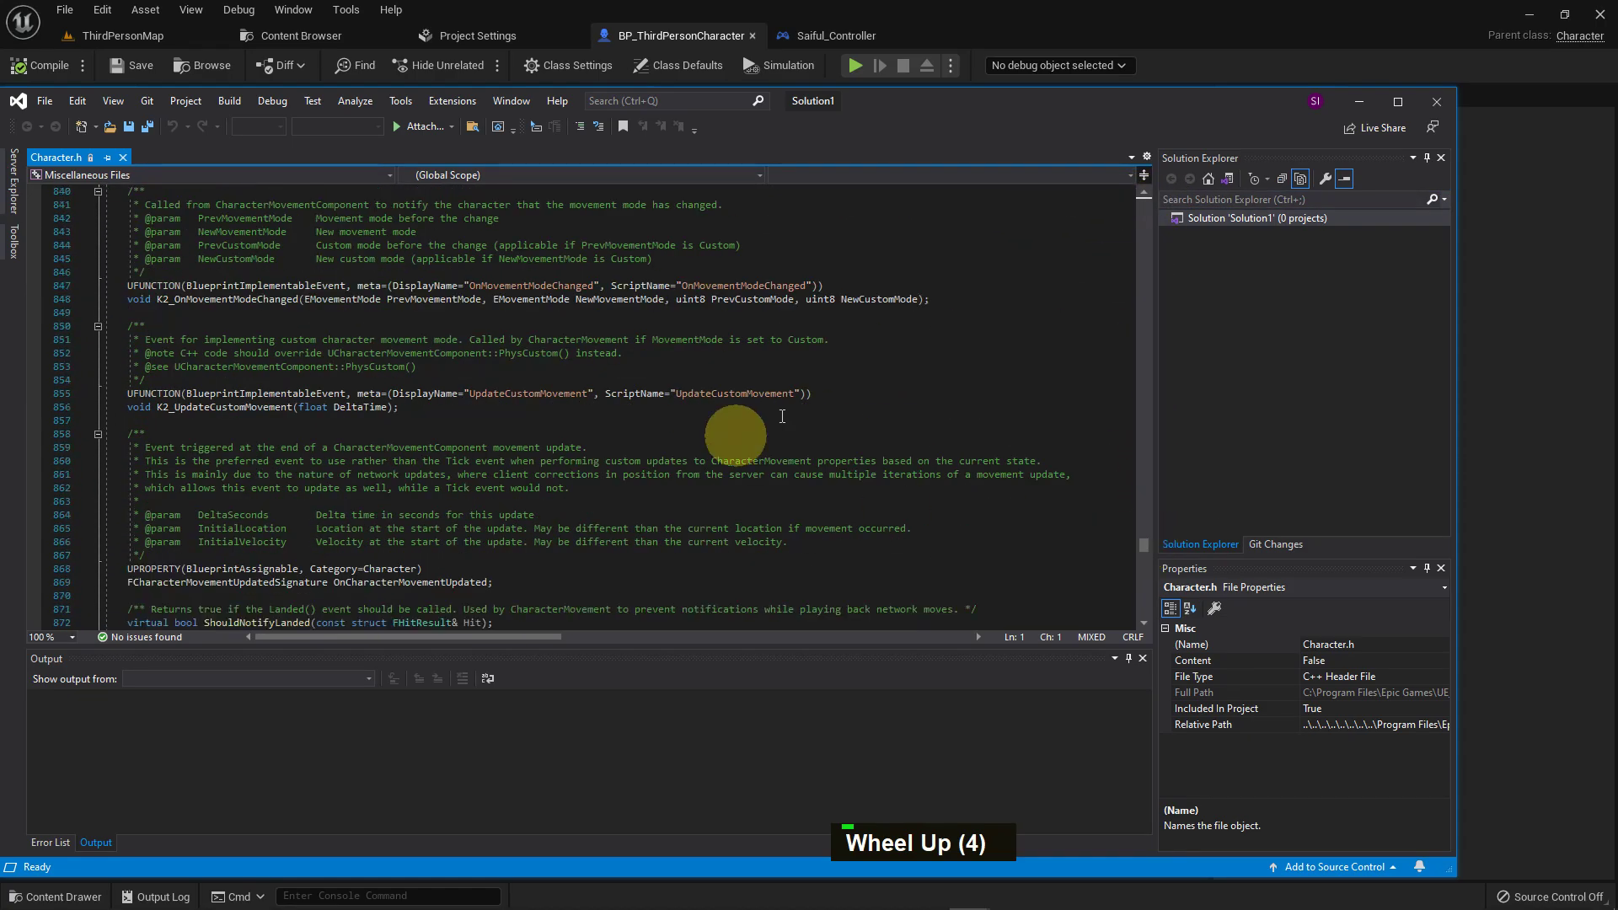
click(1358, 108)
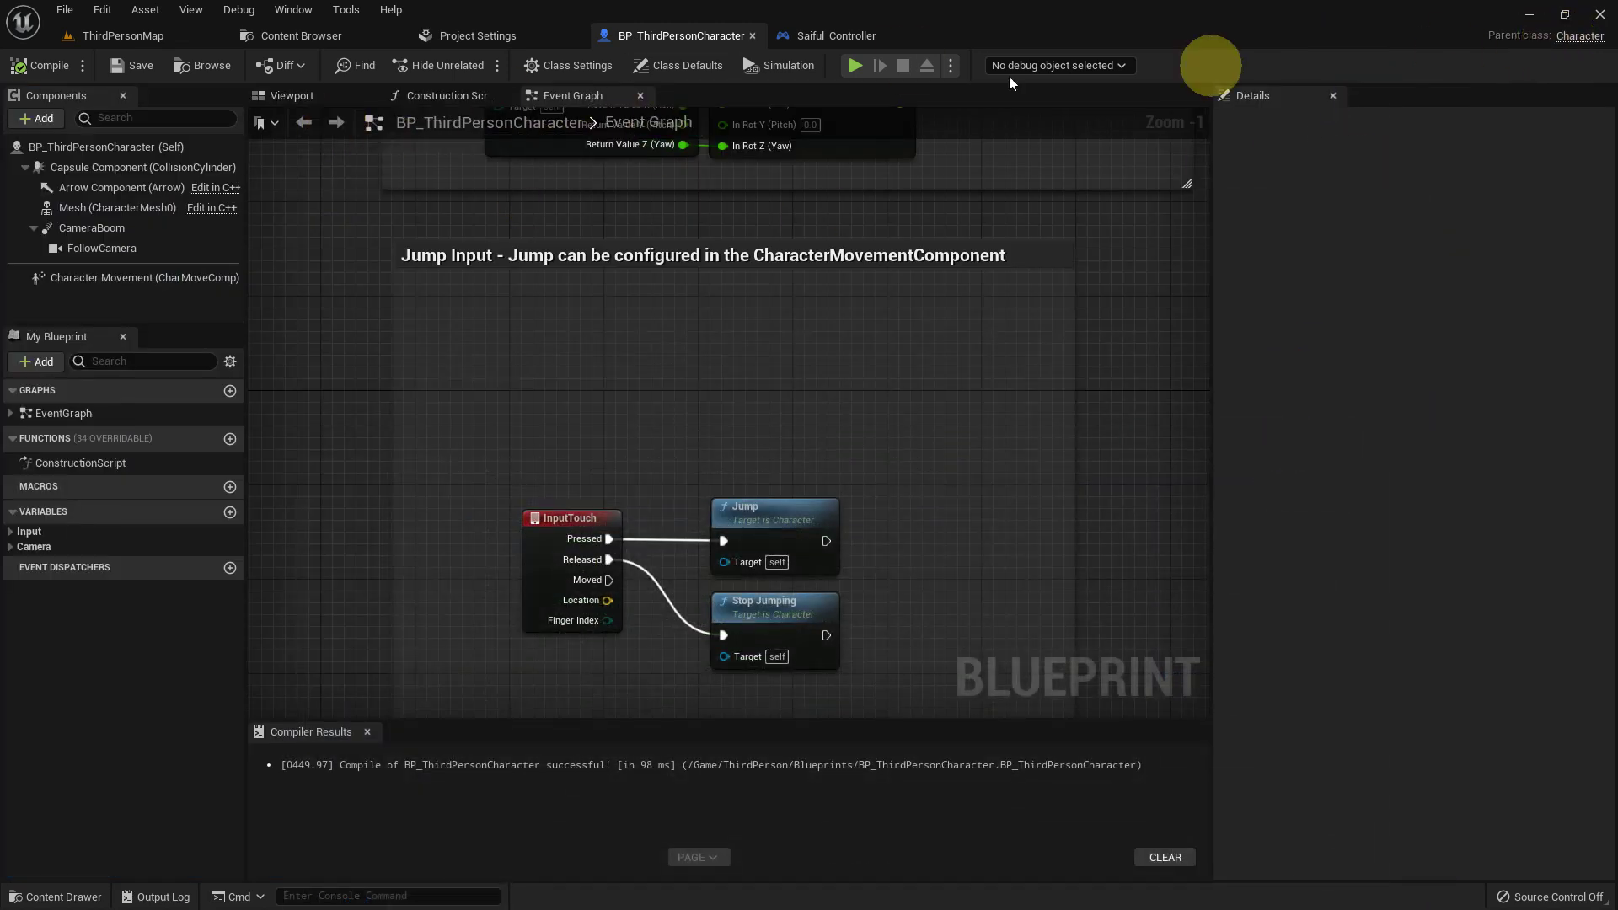
click(816, 32)
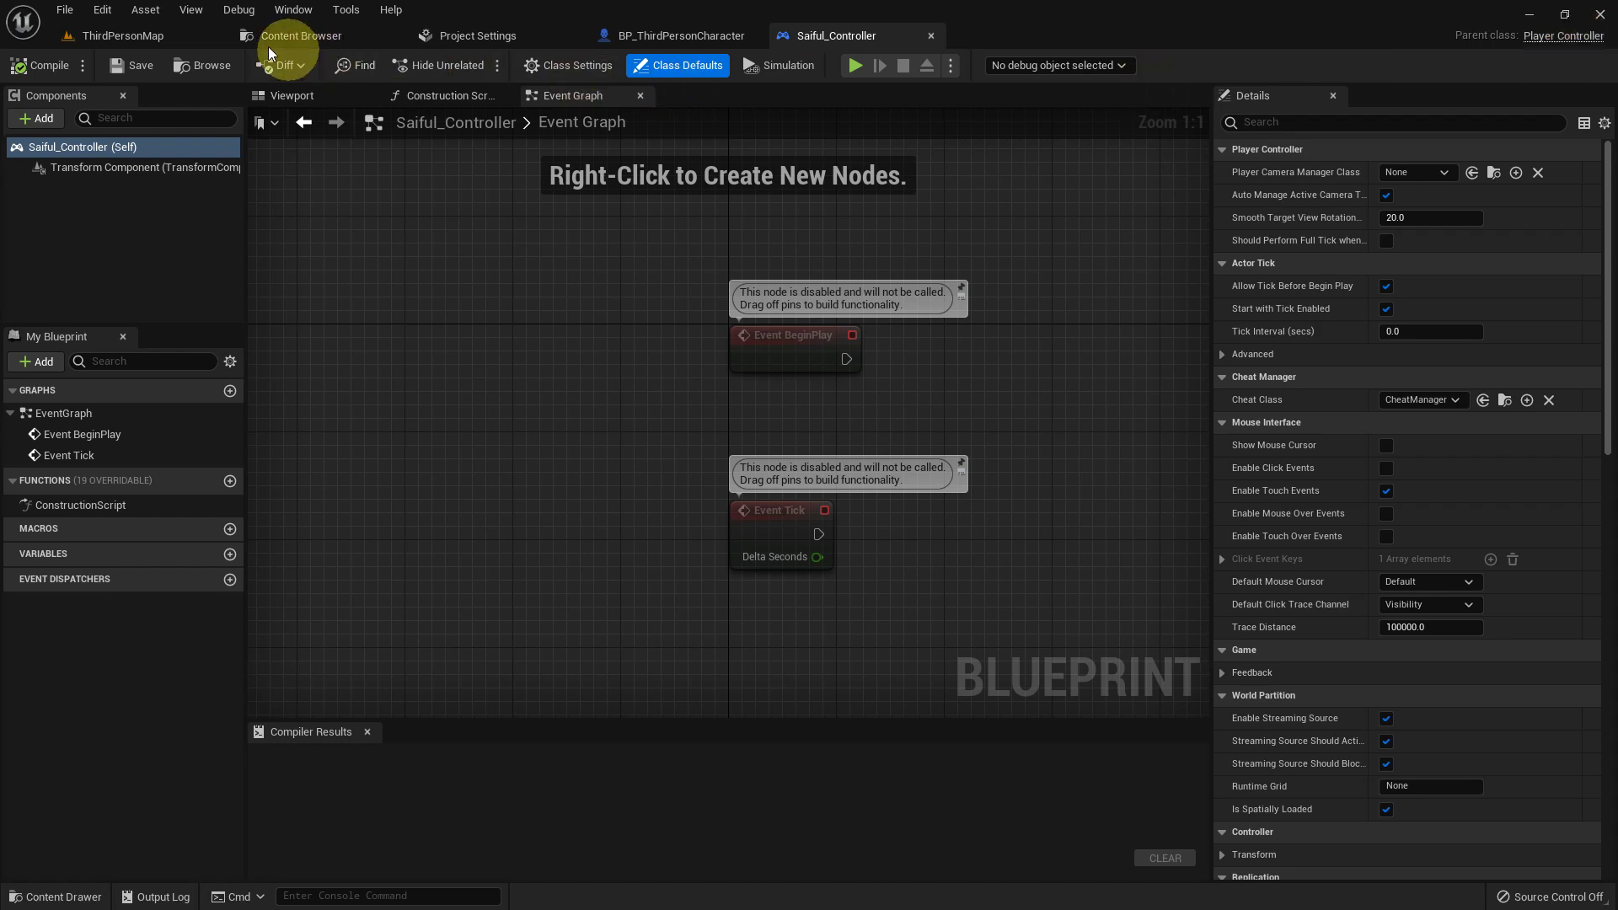
click(148, 35)
middle_click(447, 524)
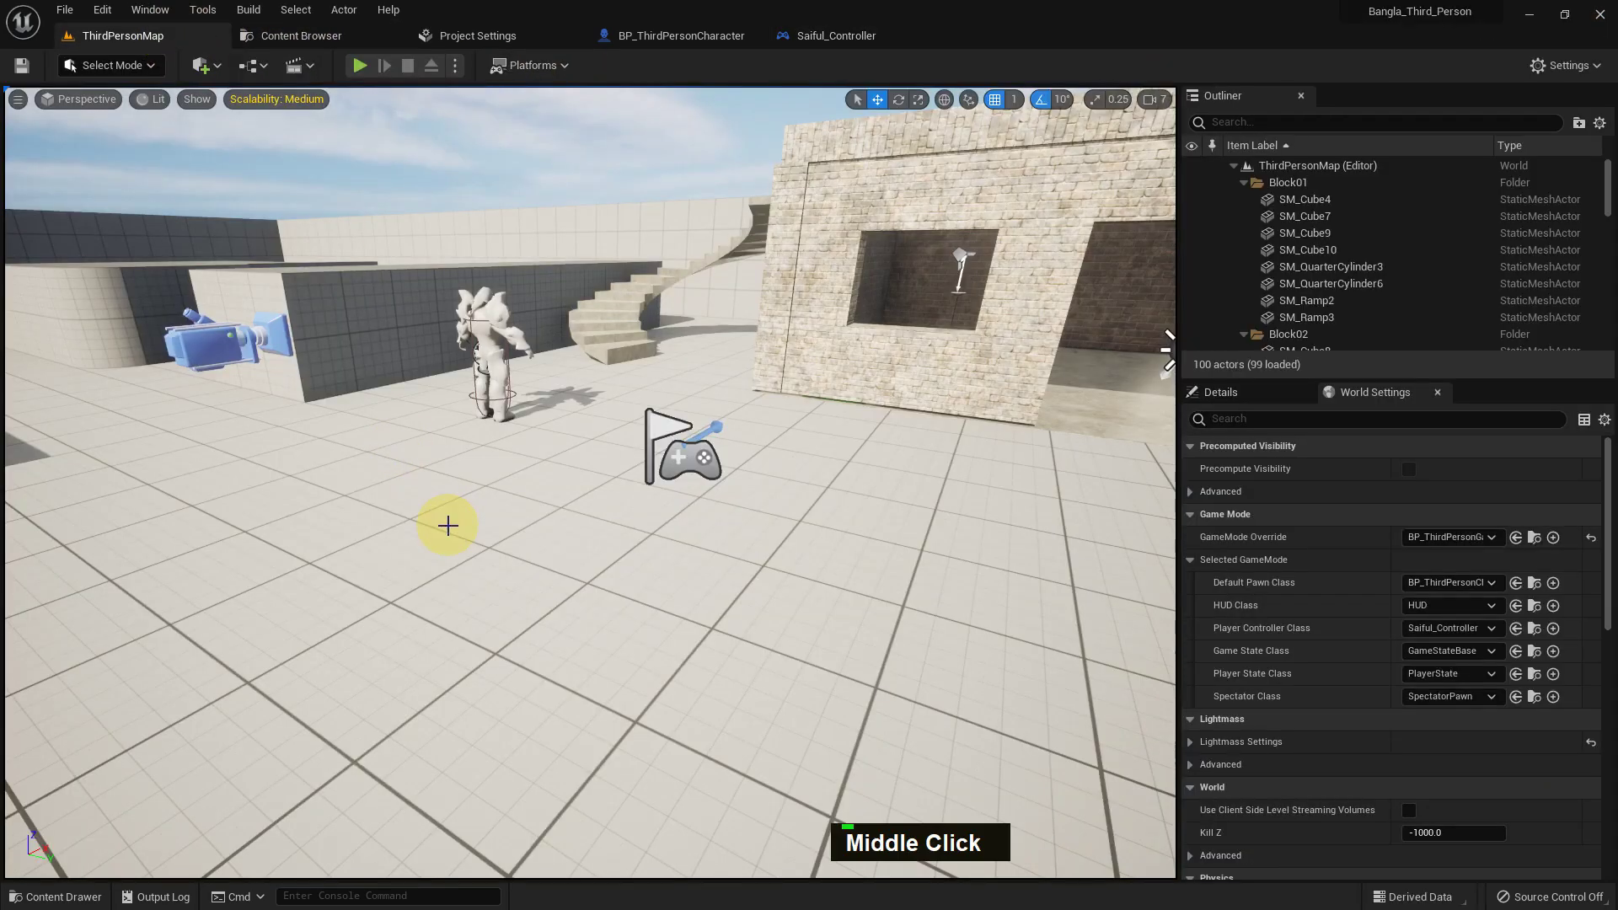
key(ctrl+space)
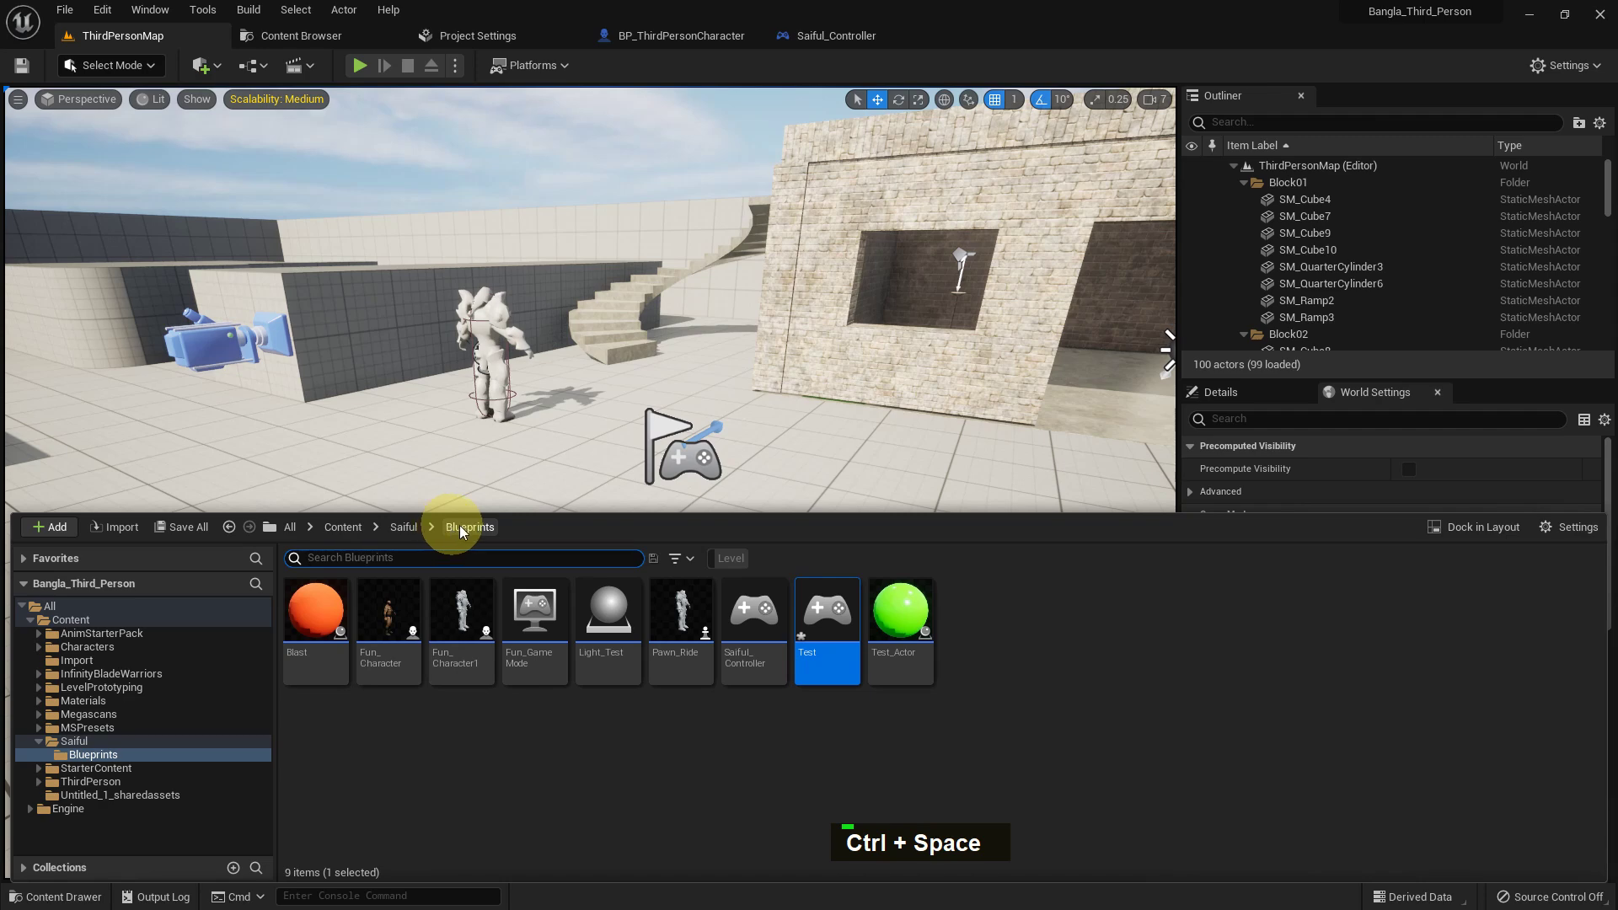
right_click(805, 746)
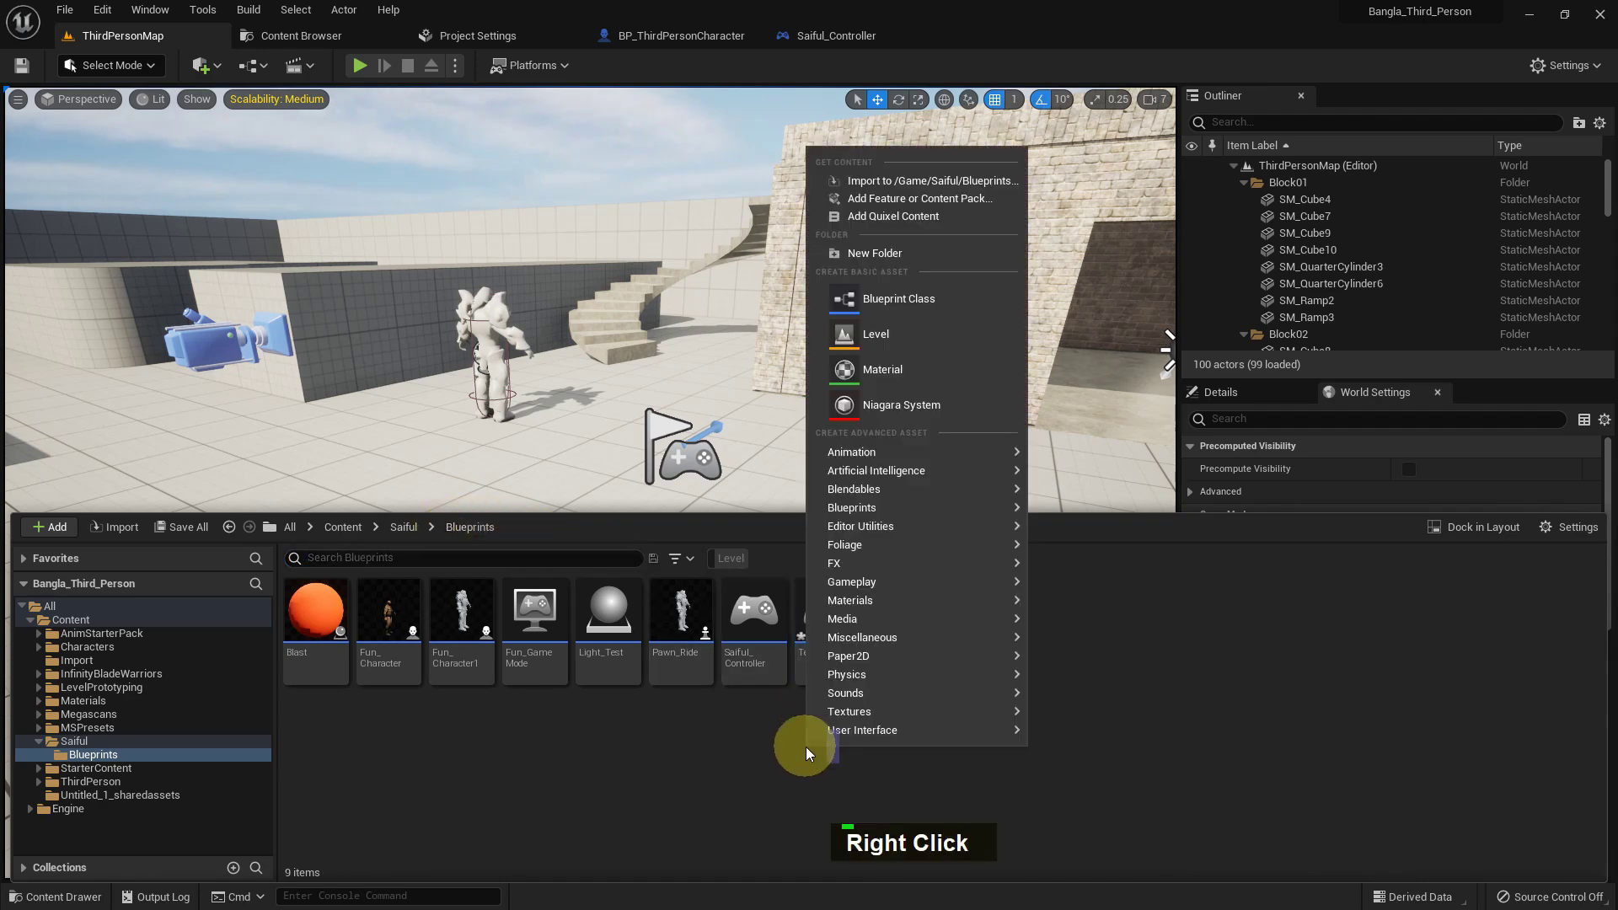
click(896, 302)
click(637, 558)
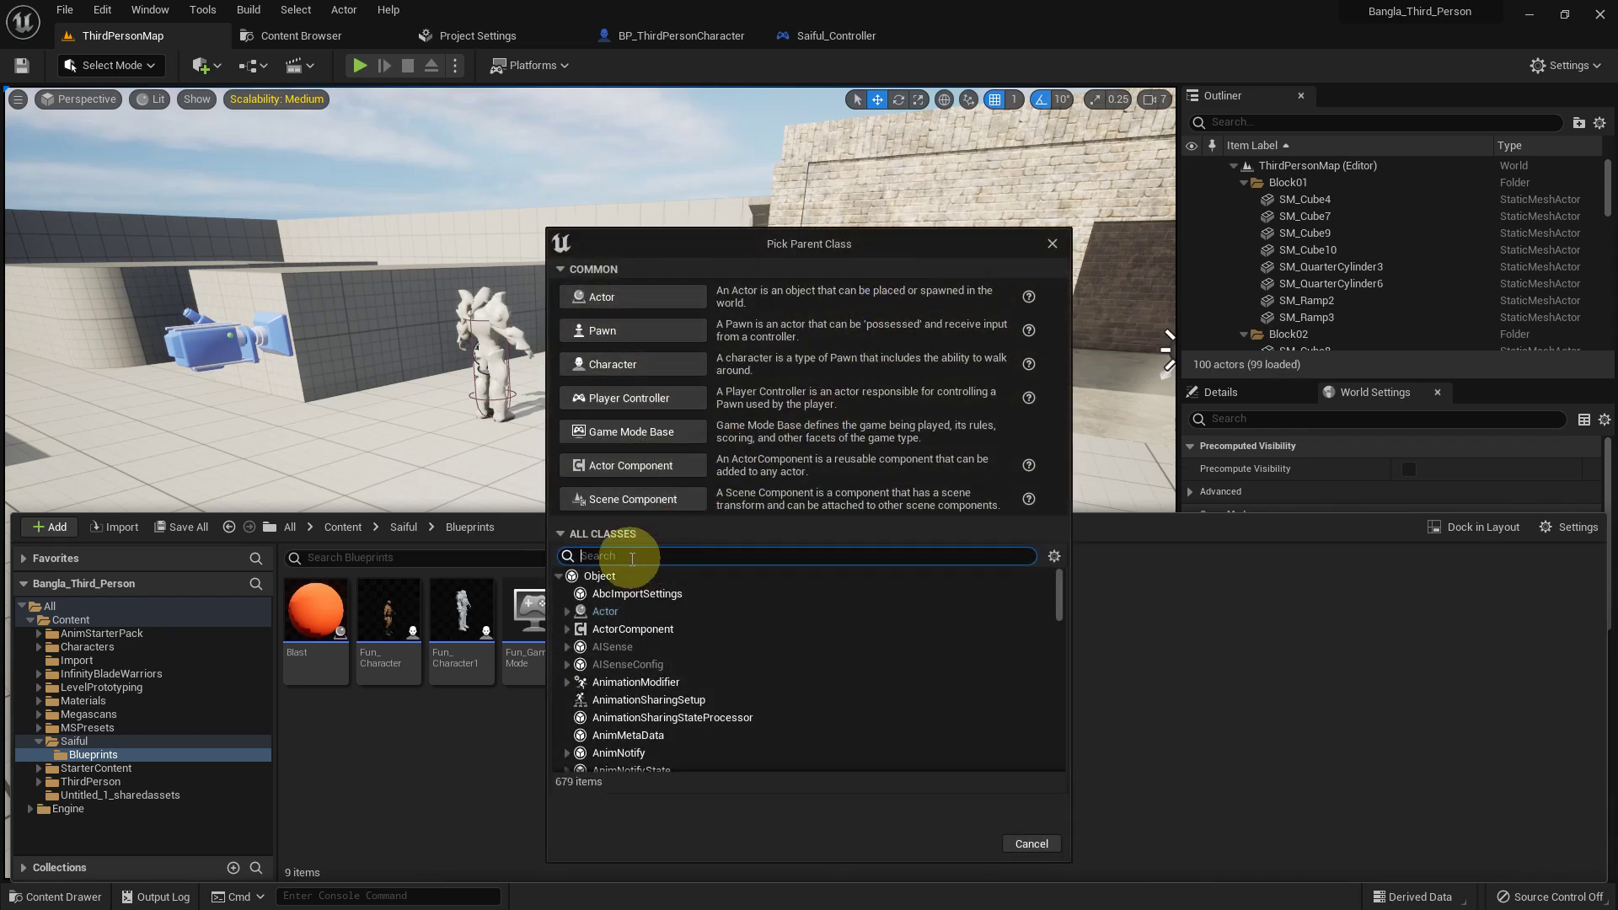
text(ai controll)
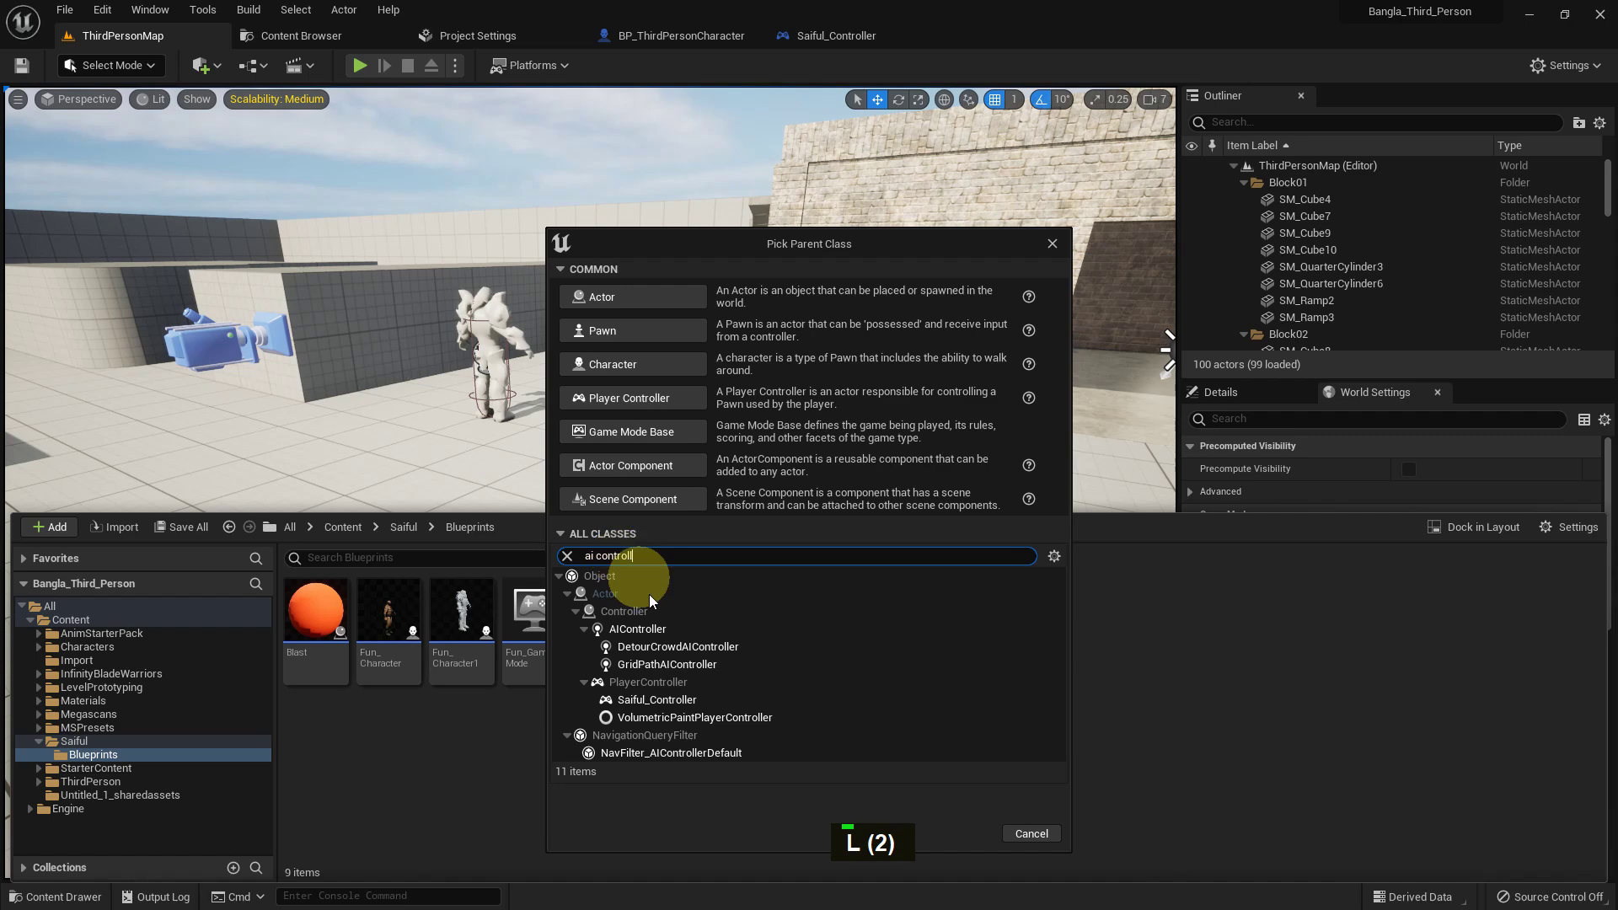
click(660, 630)
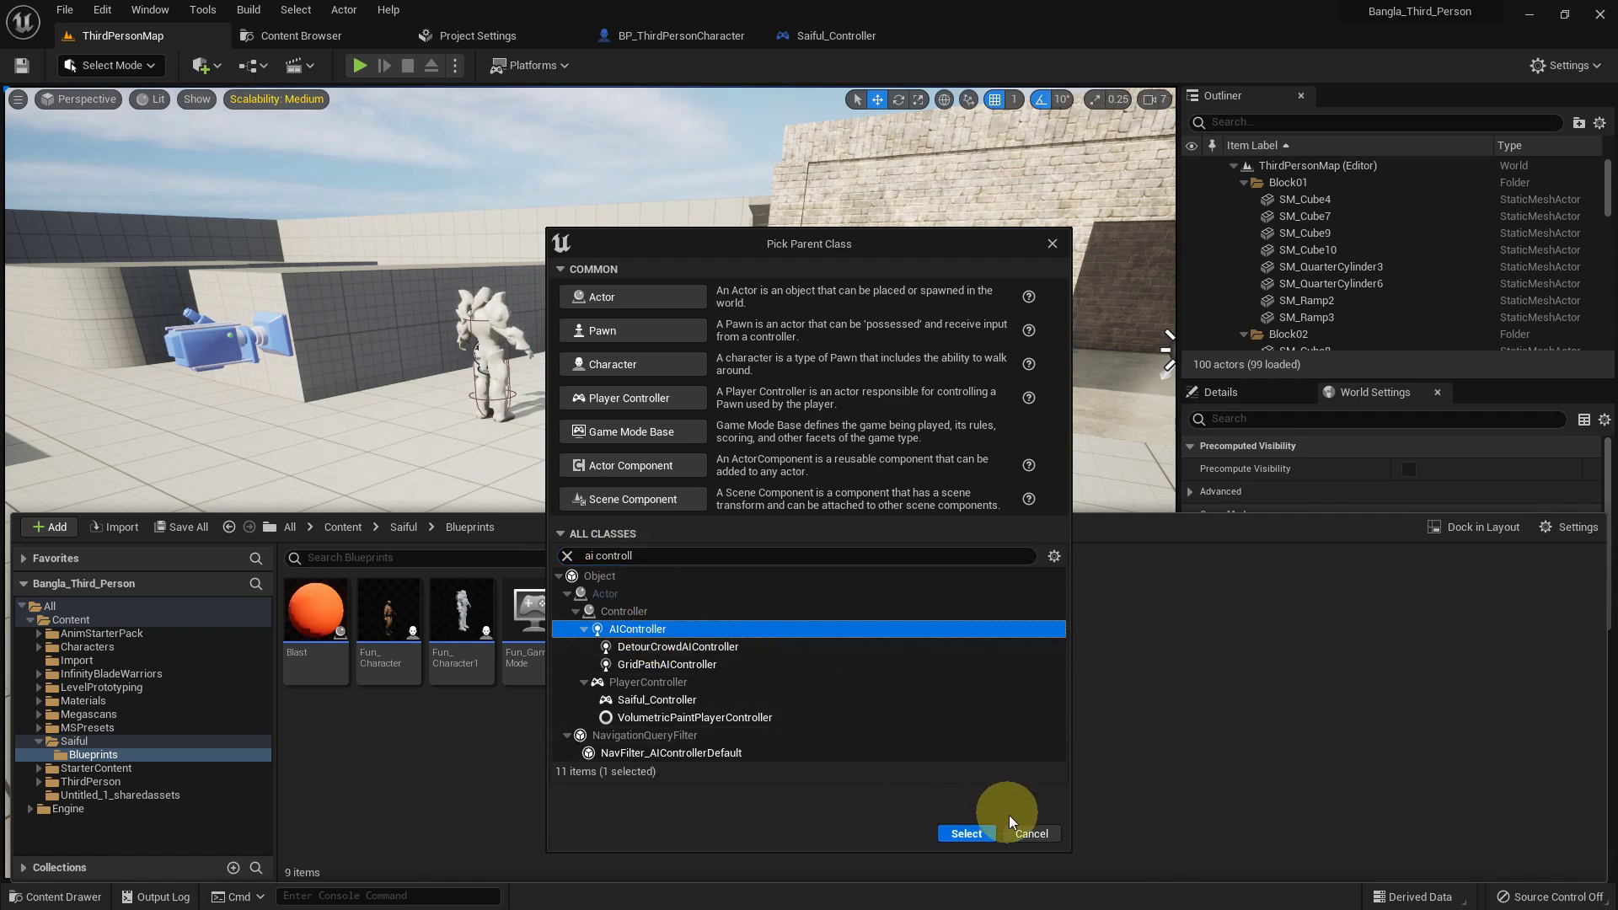
click(1039, 834)
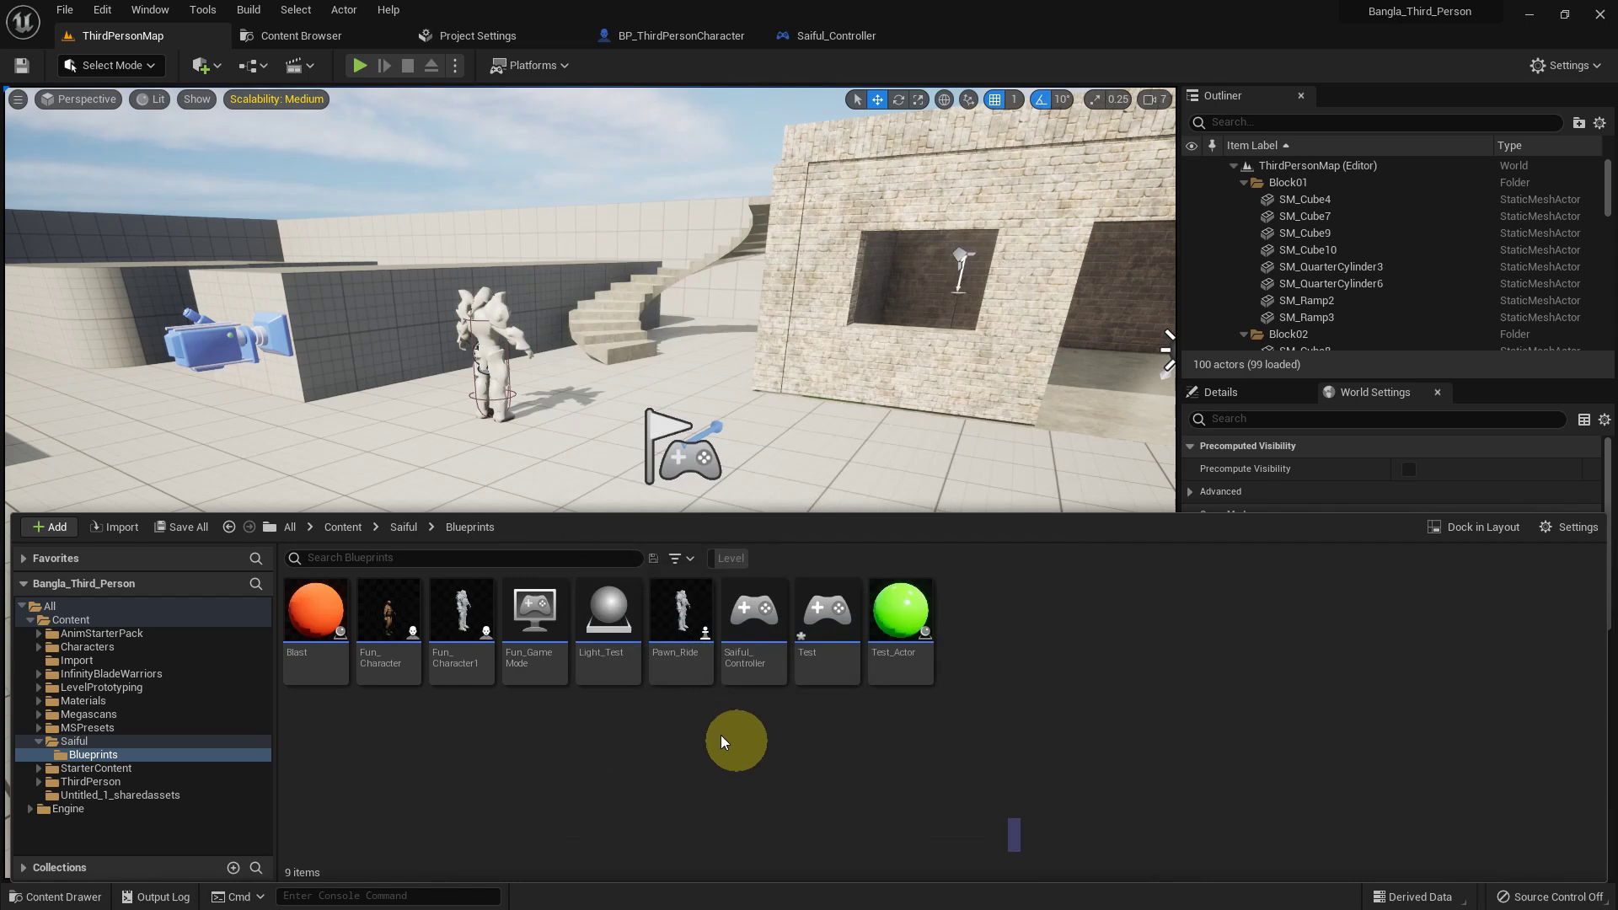
- Browse to the level's GameMode Override asset and open BP_ThirdPersonGameMode
click(826, 701)
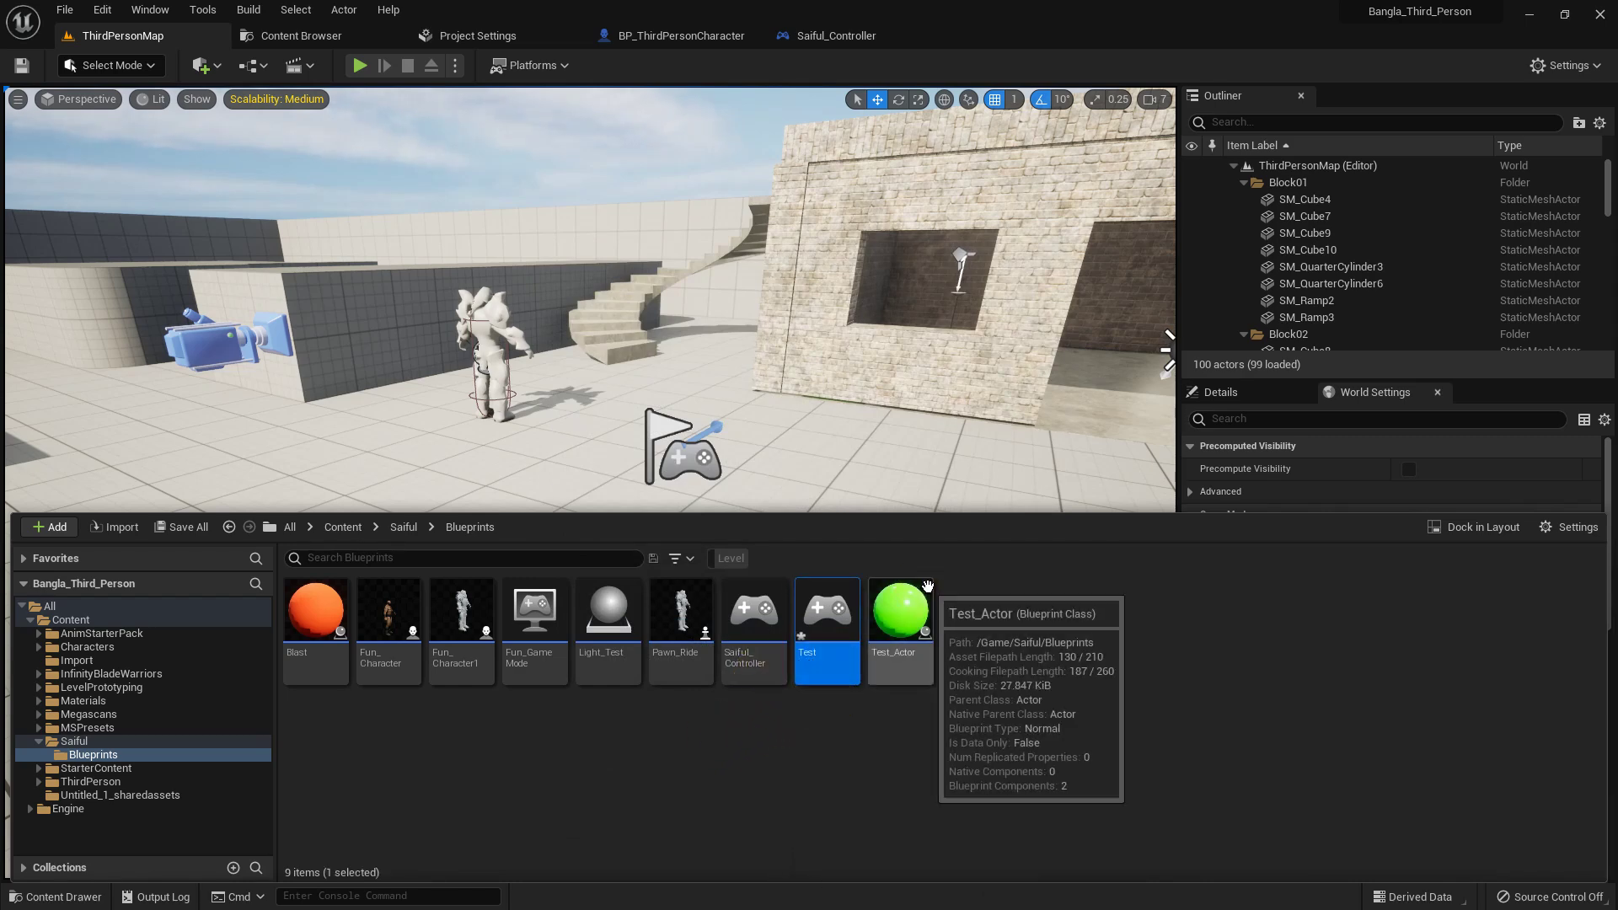
click(752, 615)
middle_click(980, 352)
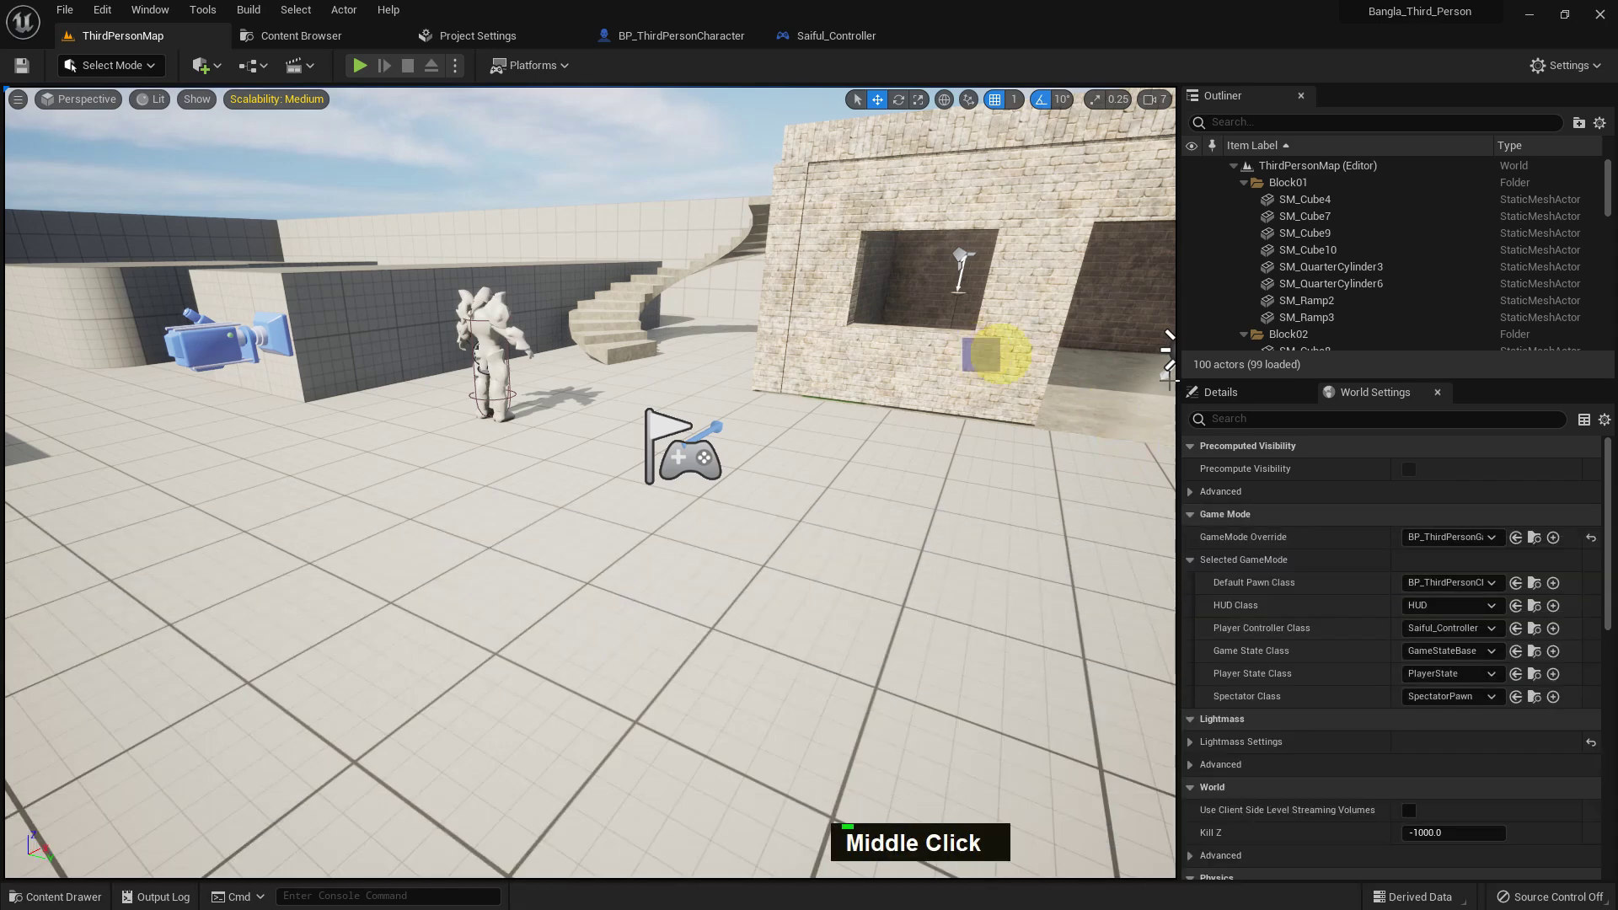
click(1532, 543)
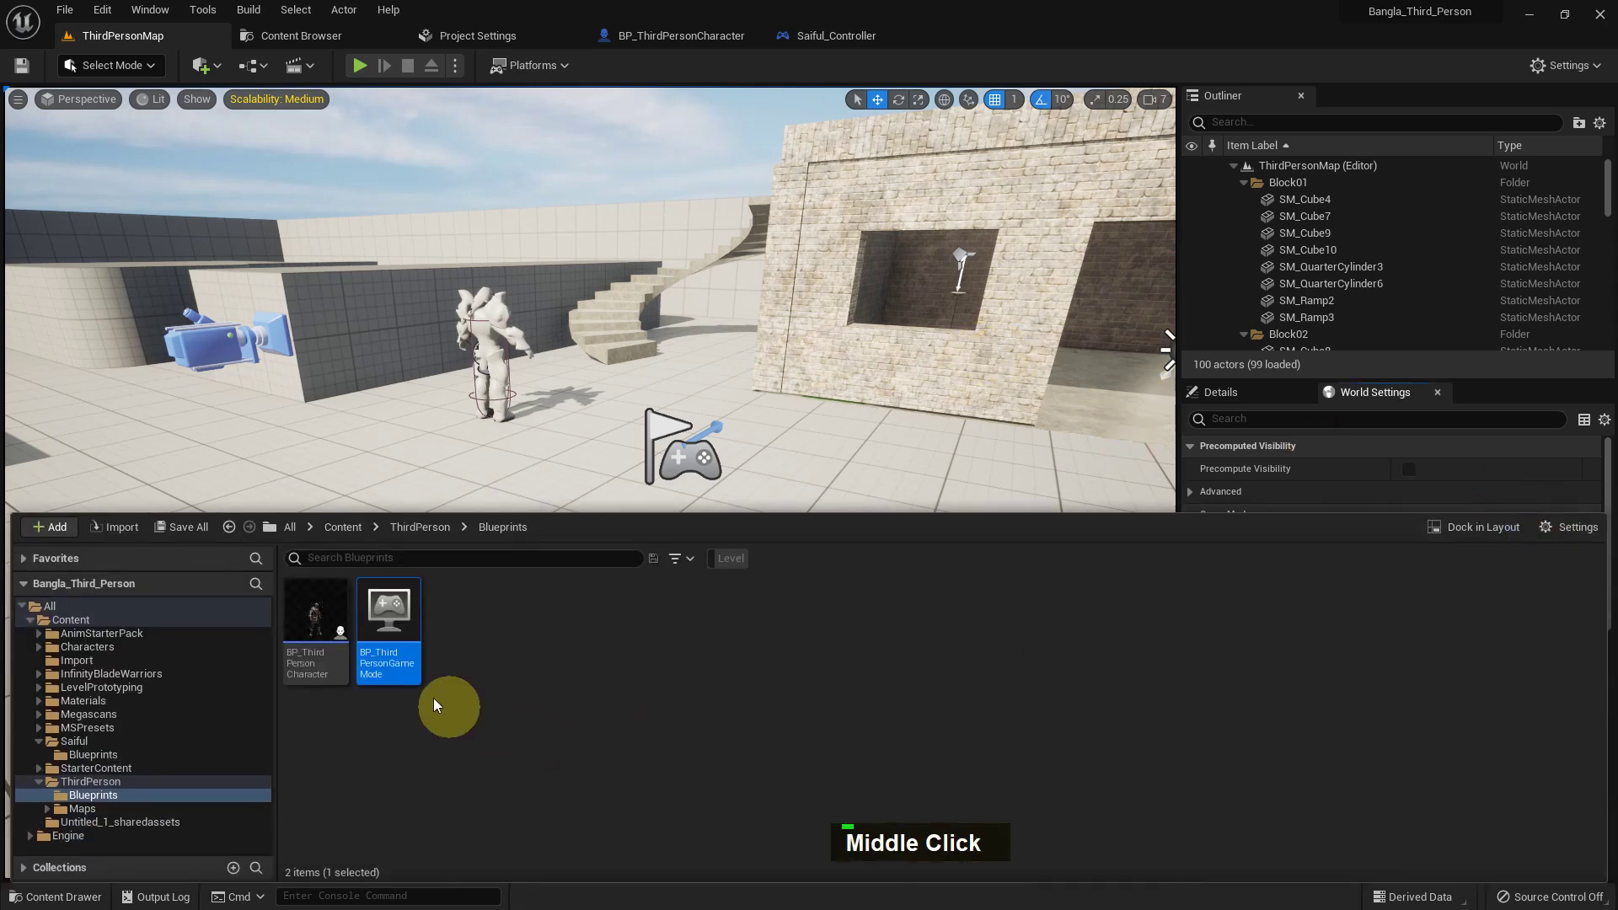
double_click(395, 652)
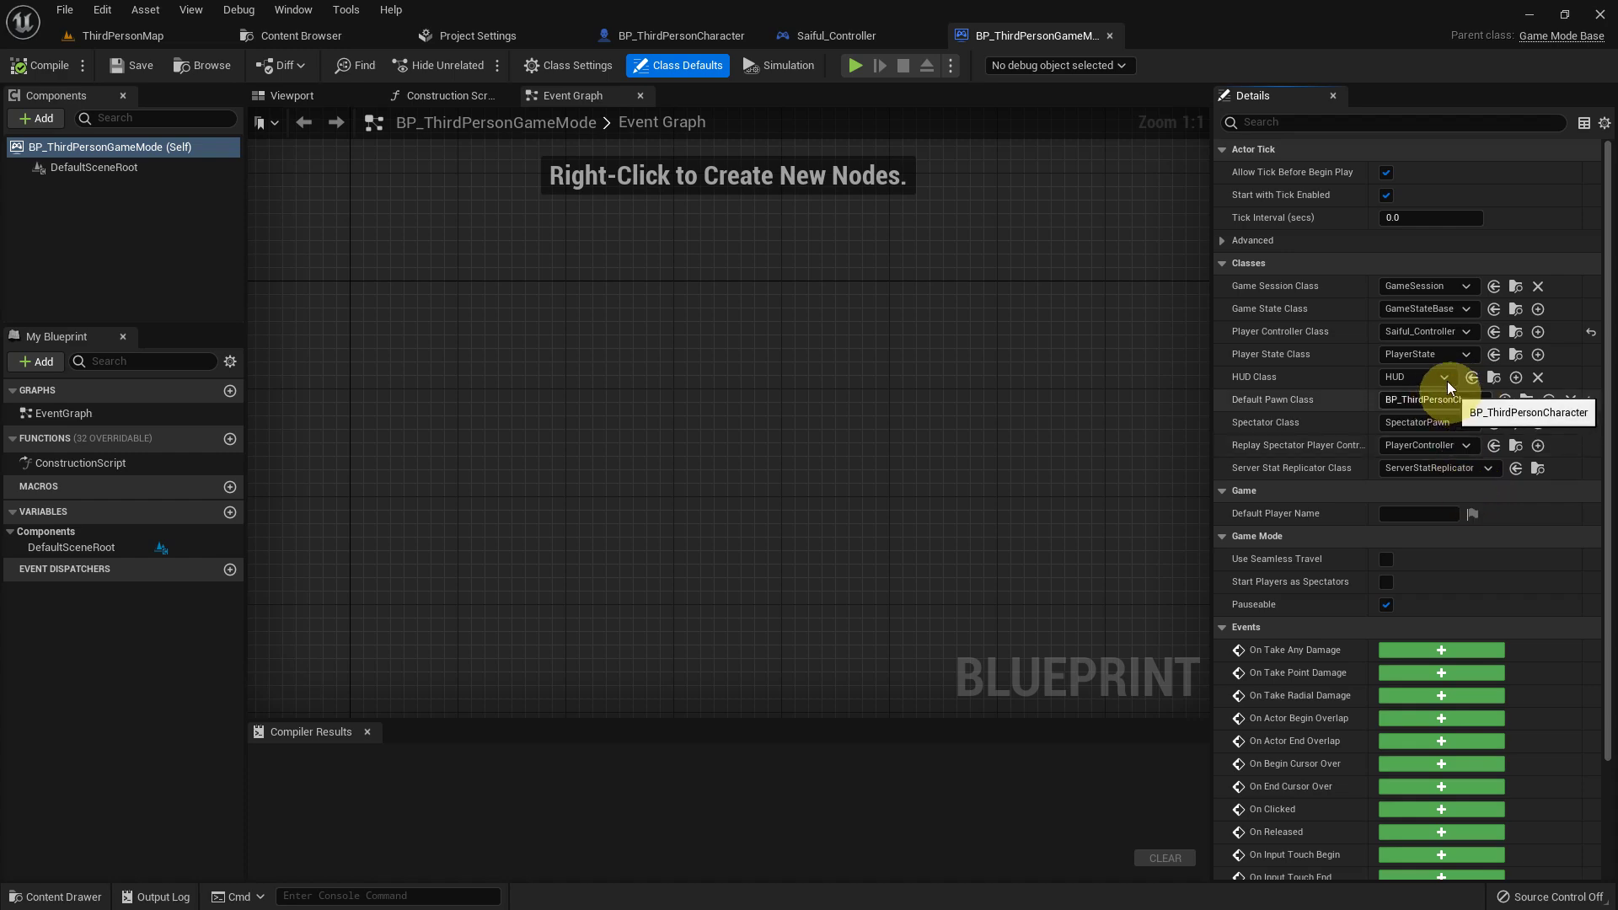
- Back on the map tab, show the Saiful folder's Blueprints in the content drawer
click(111, 35)
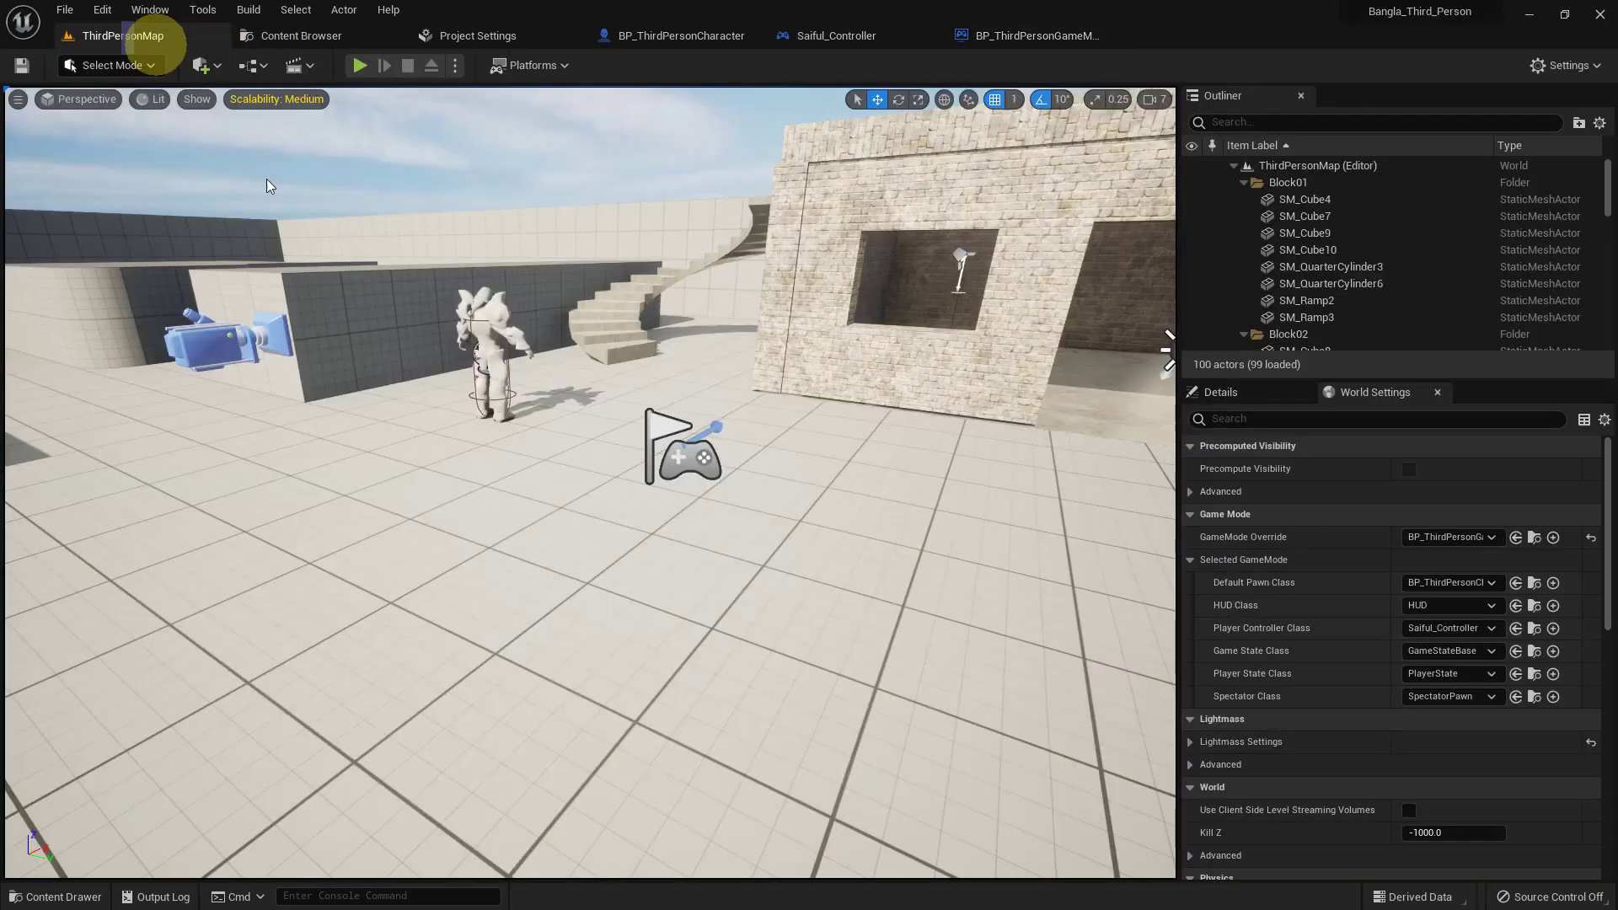
middle_click(650, 675)
key(ctrl+space)
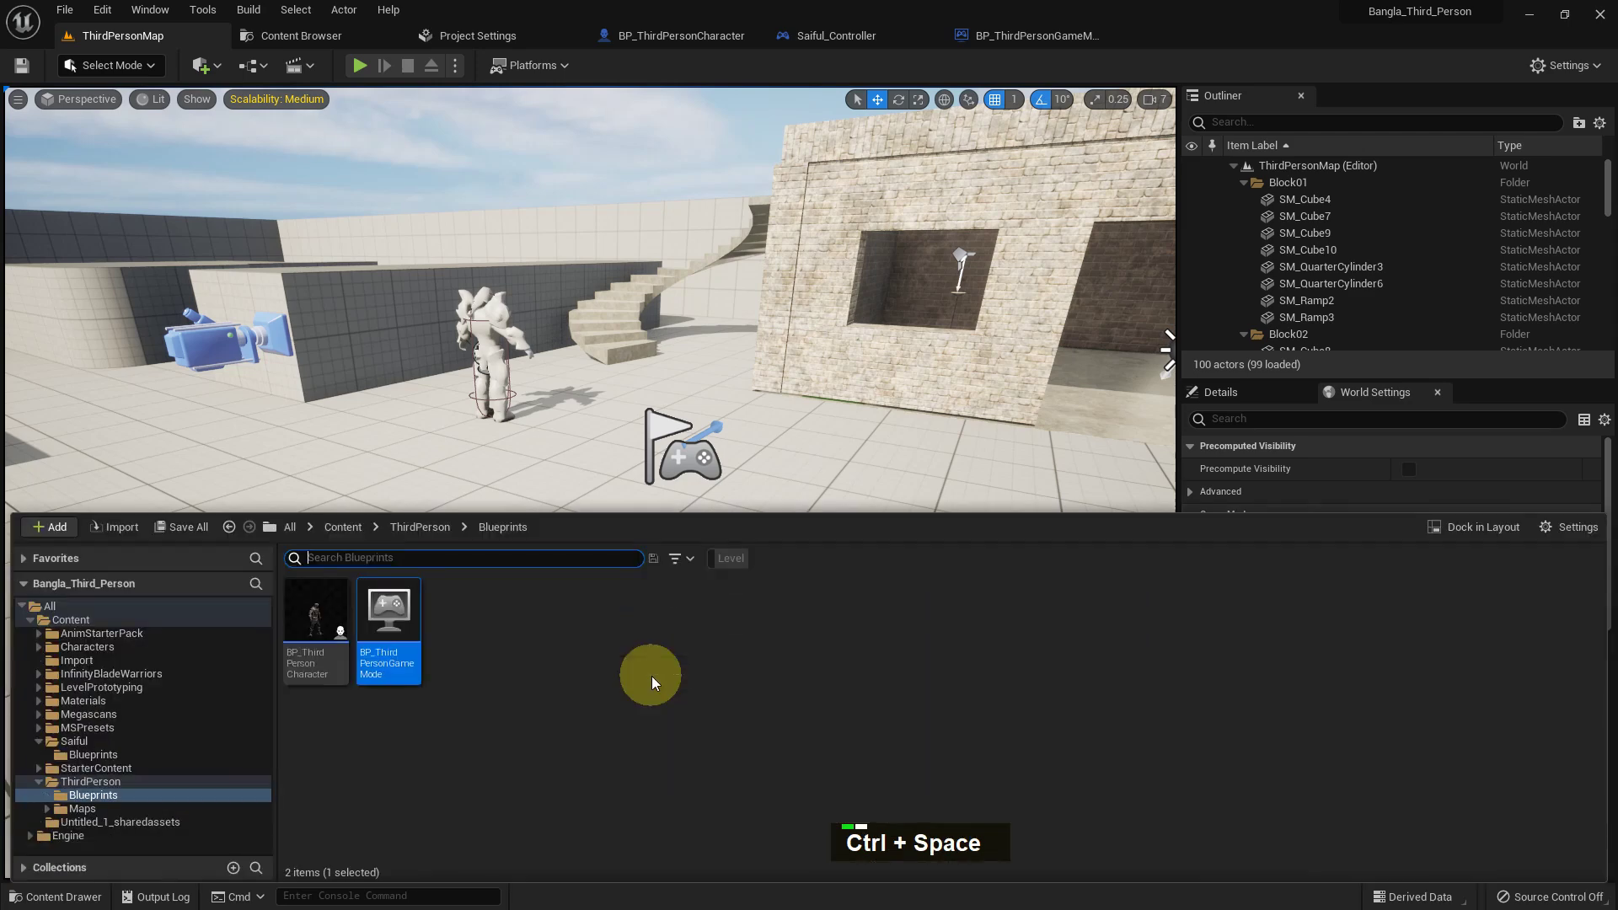
double_click(74, 740)
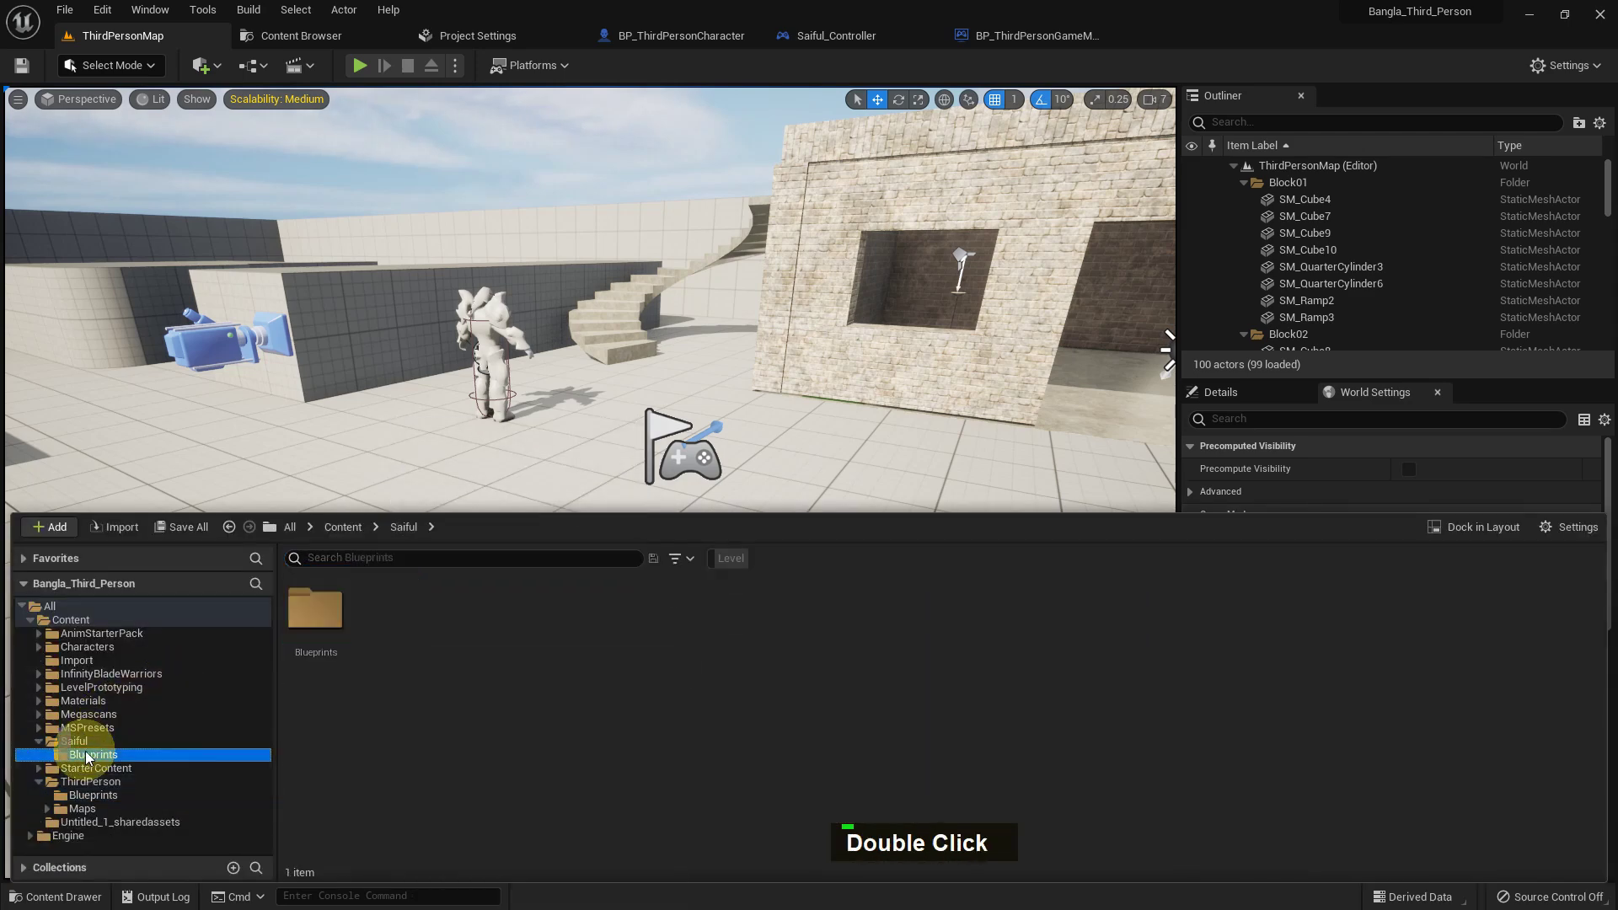
- Paste the InputAction Jump, Jump and Stop Jumping nodes into BP_ThirdPersonCharacter, then compile and save
click(93, 754)
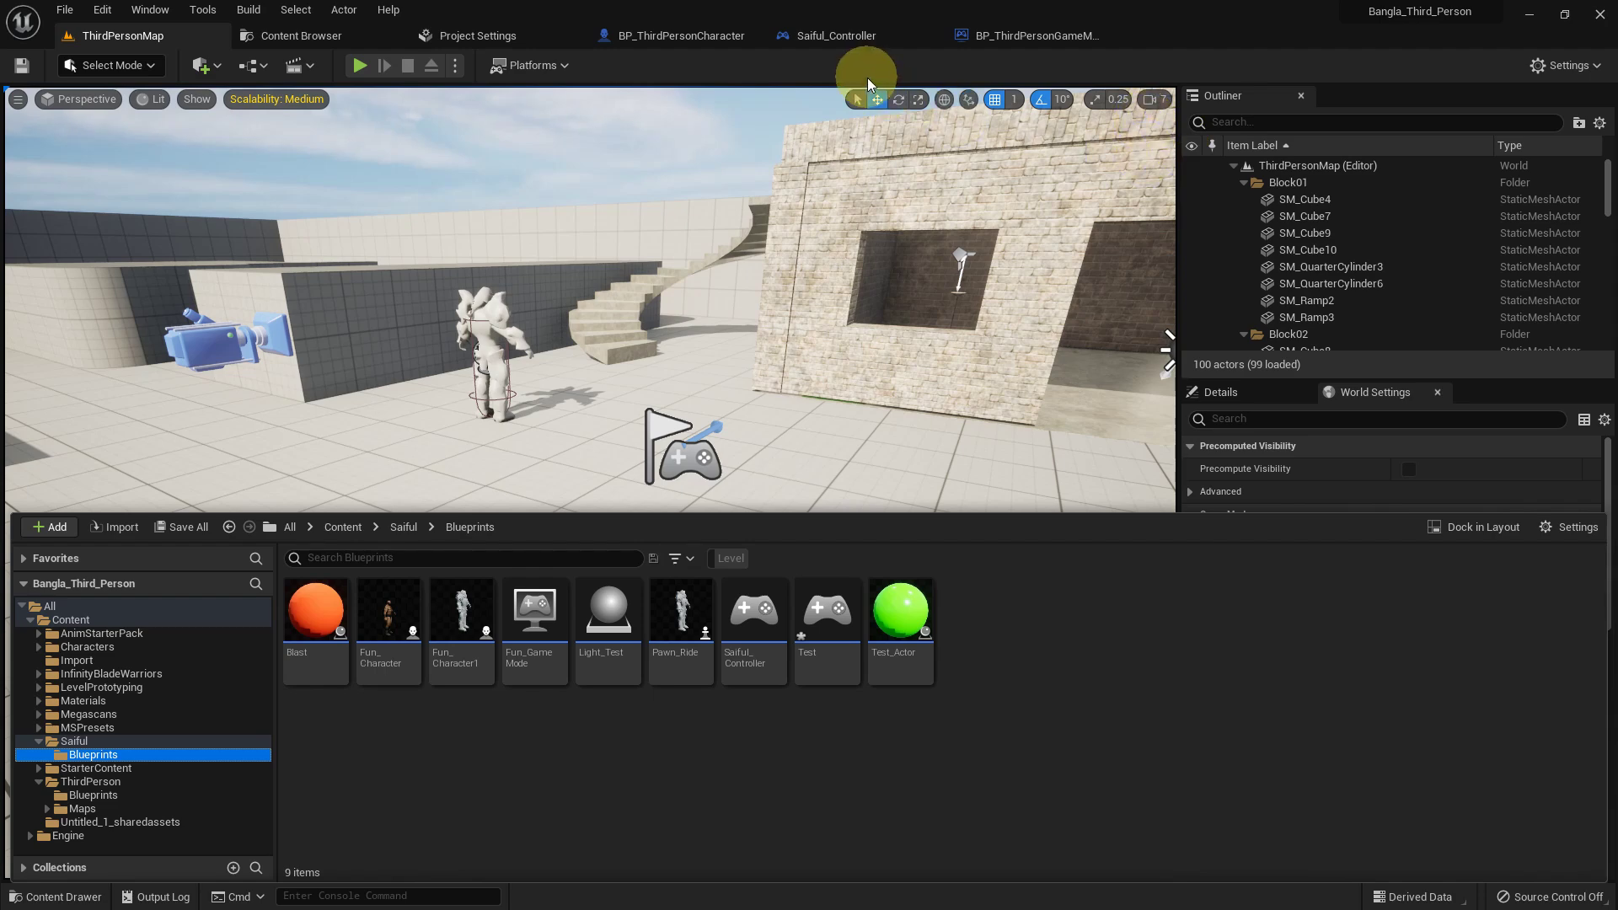
click(711, 36)
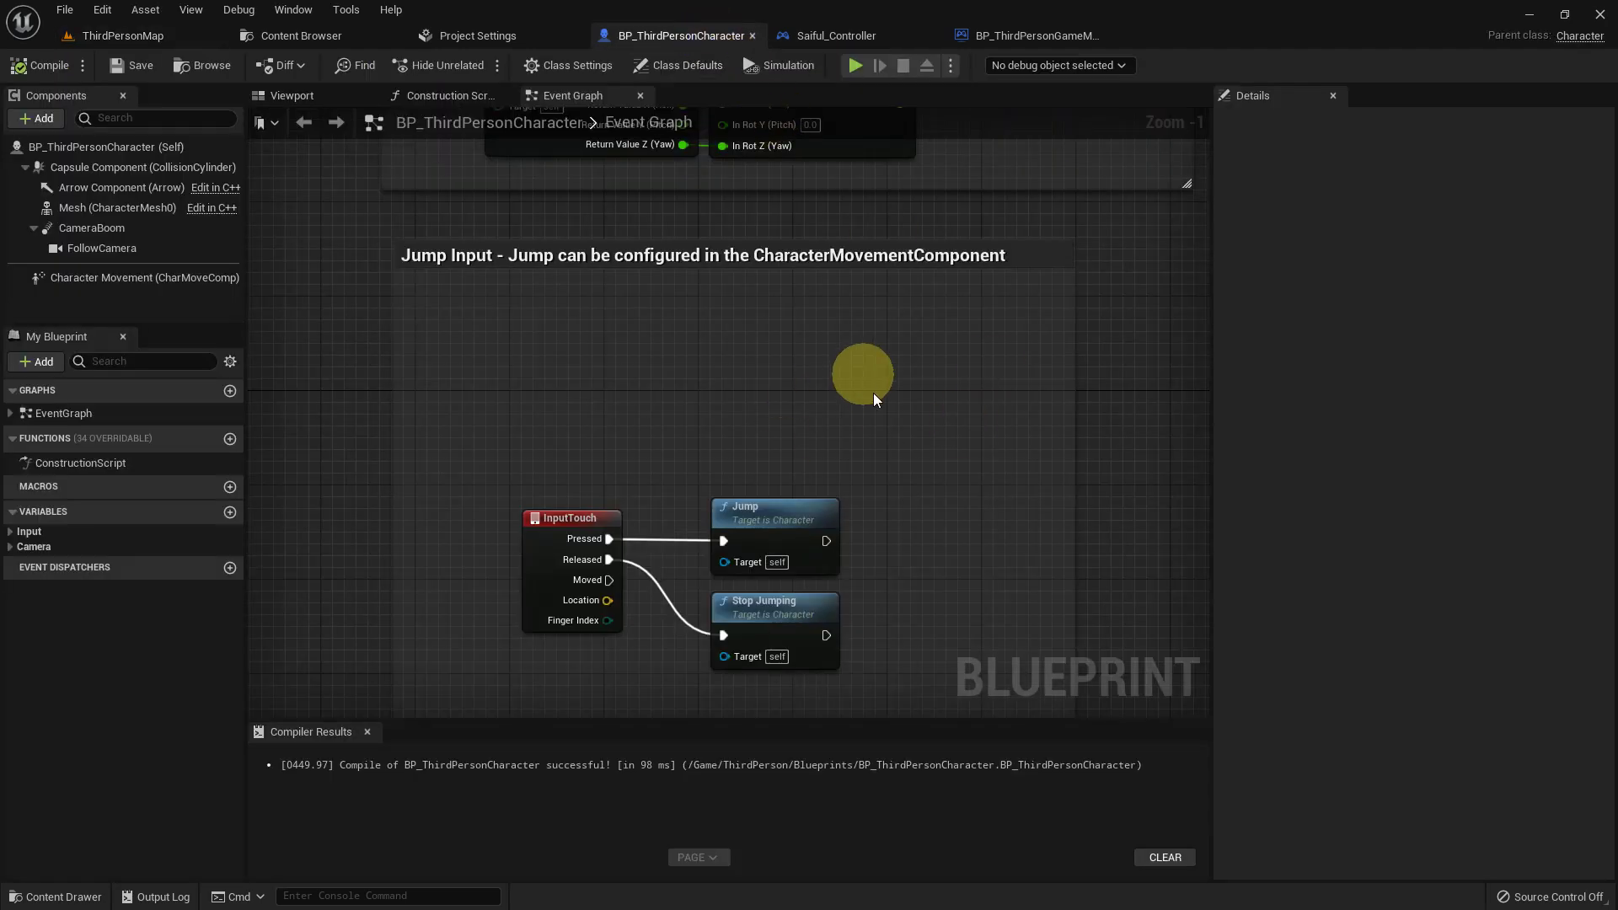
scroll(873, 392, down, 3)
scroll(786, 417, up, 4)
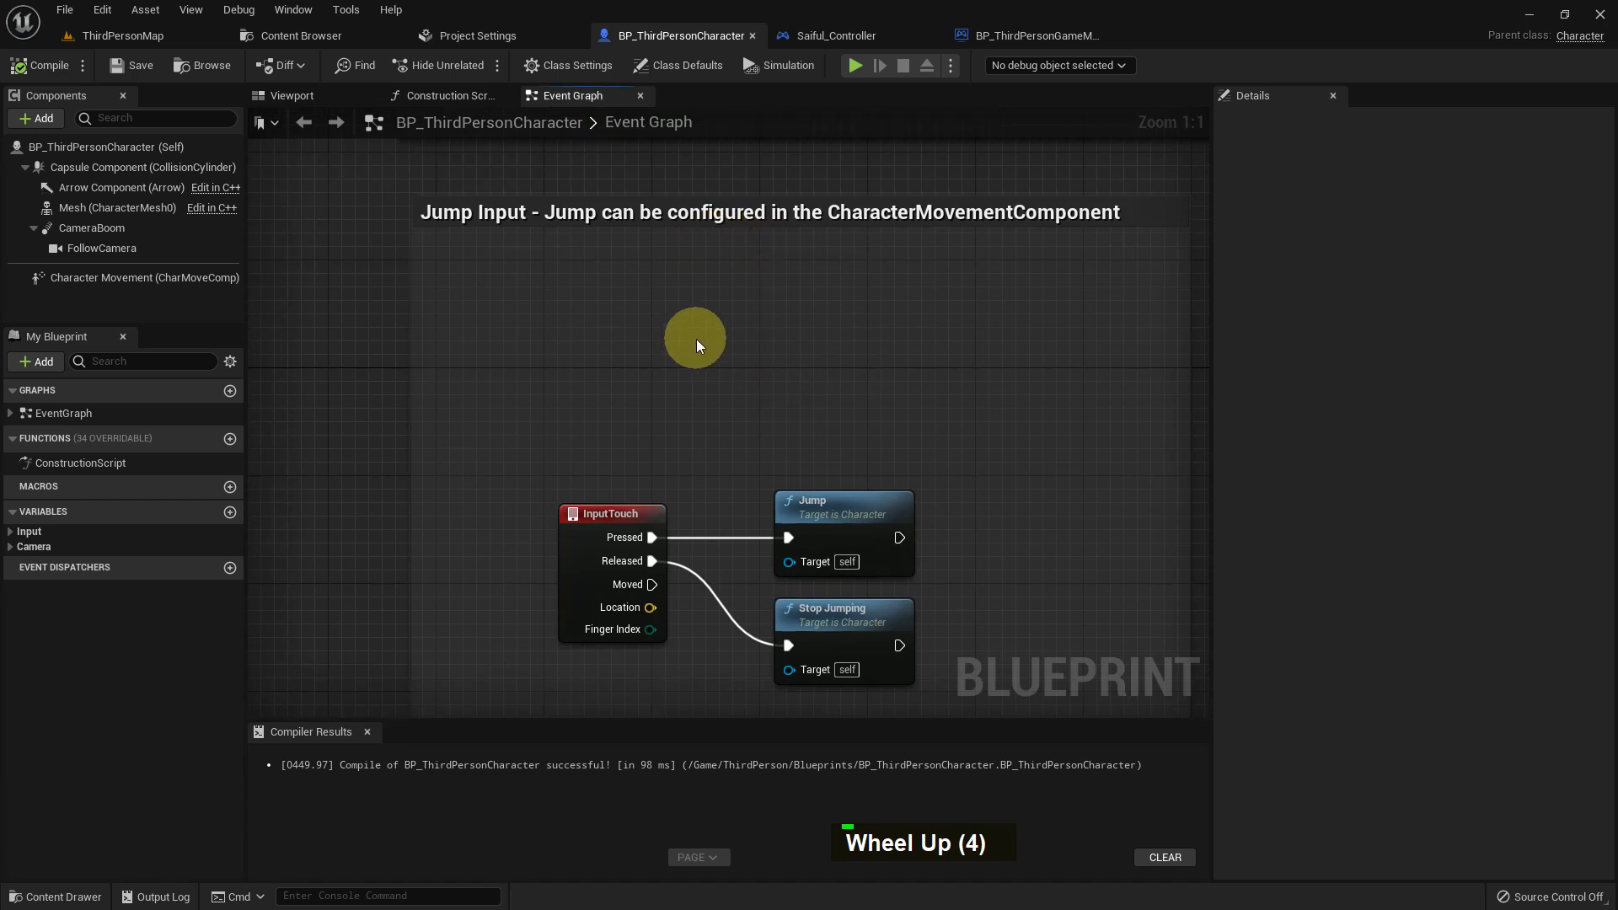
key(ctrl+v)
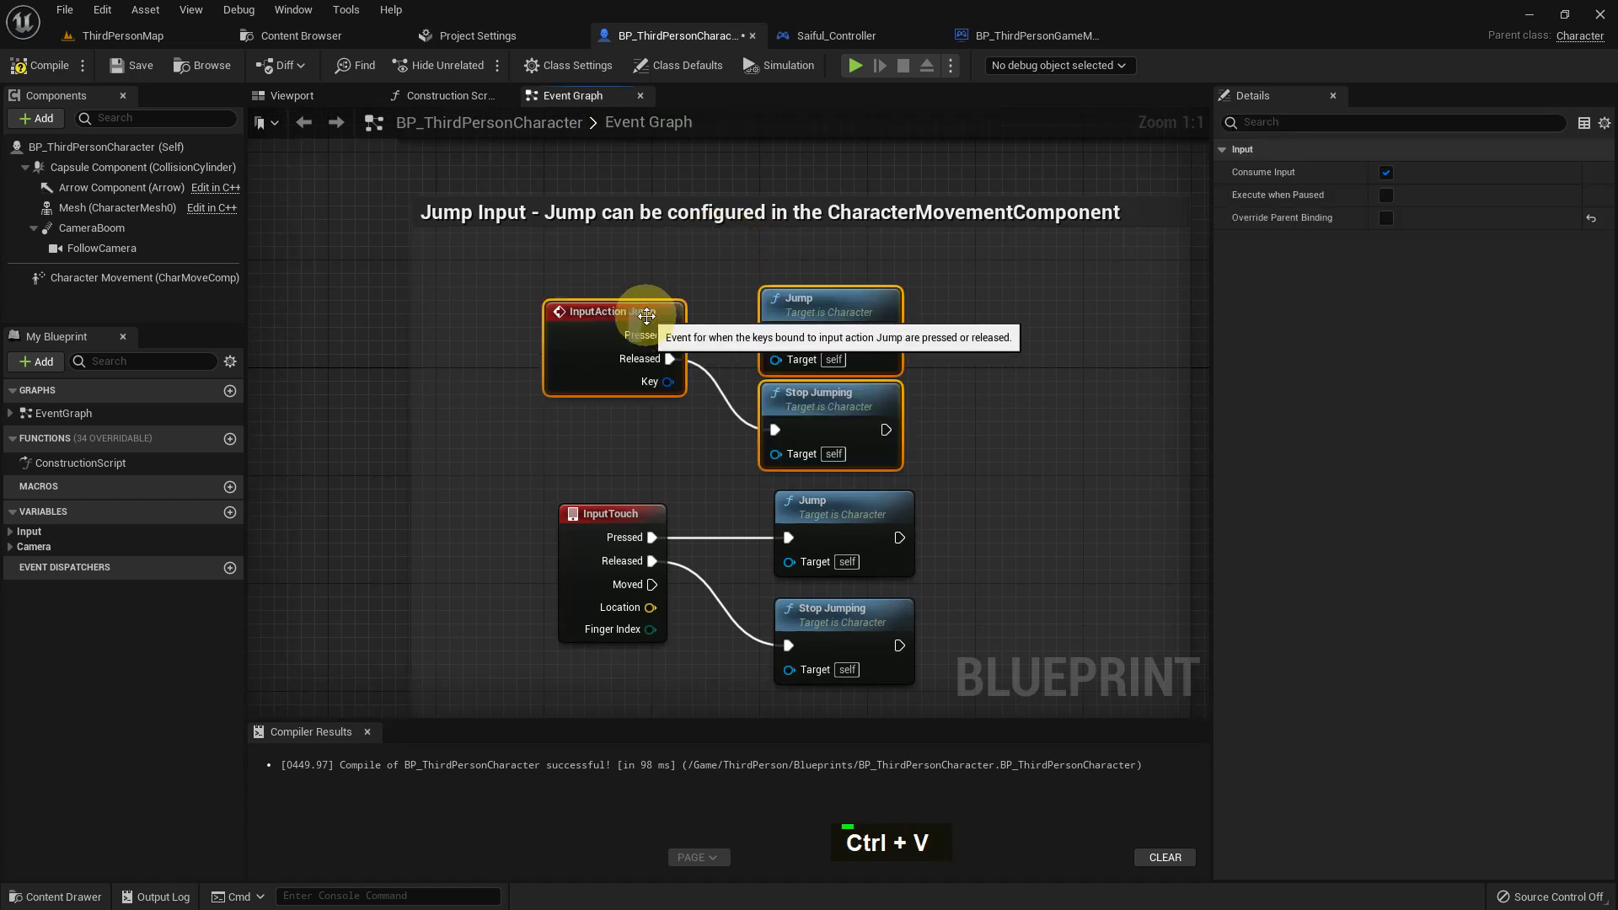
click(34, 65)
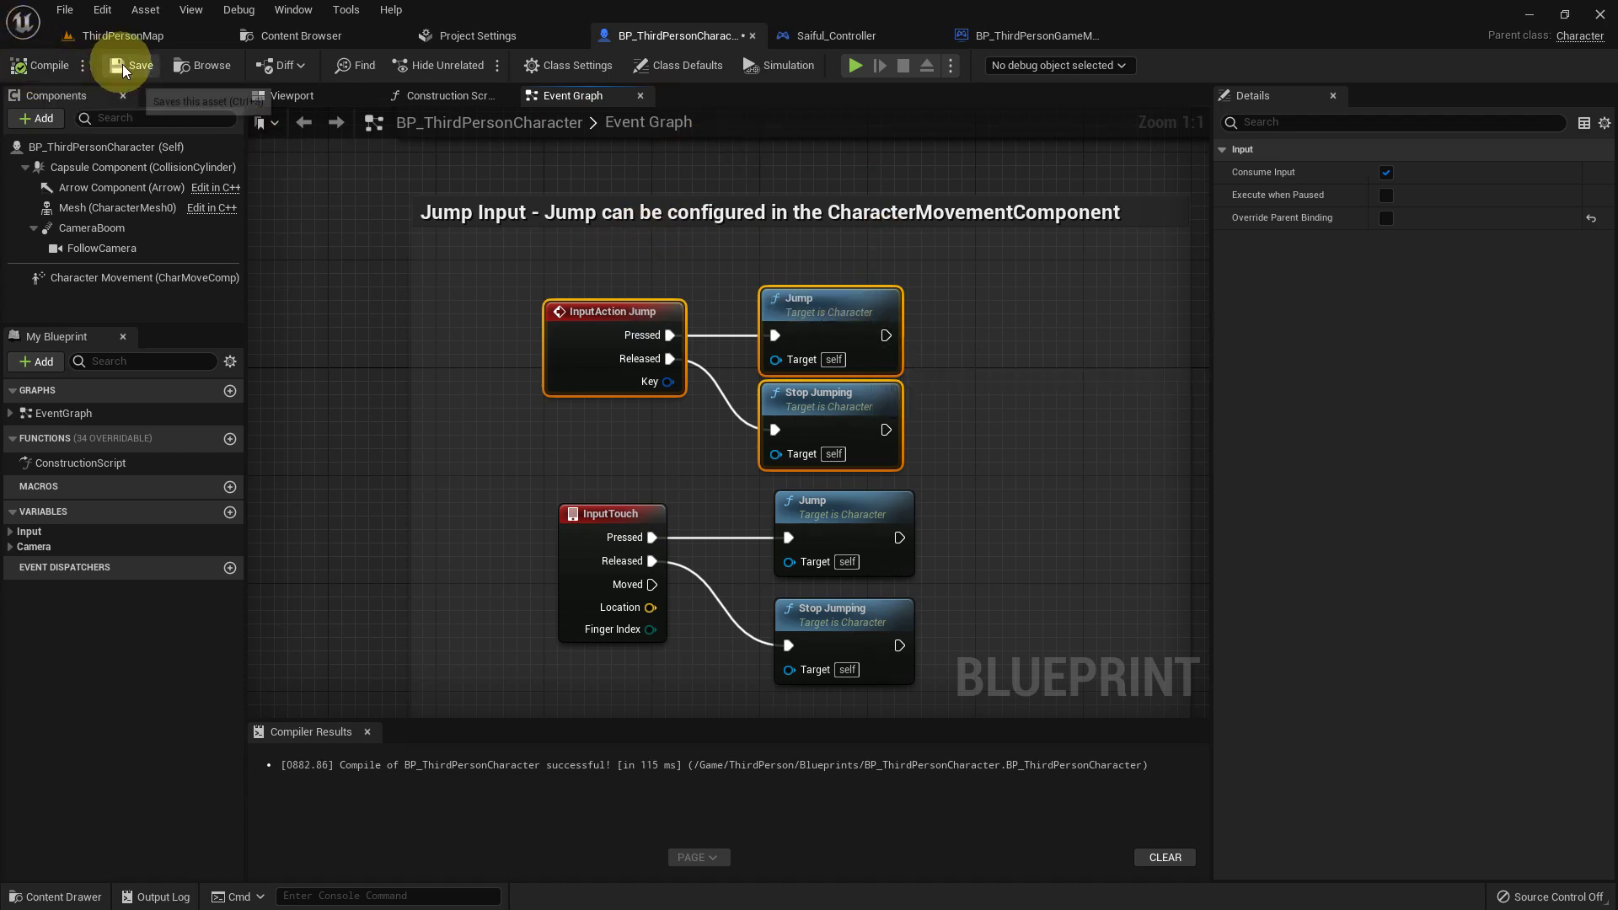
double_click(123, 35)
middle_click(582, 538)
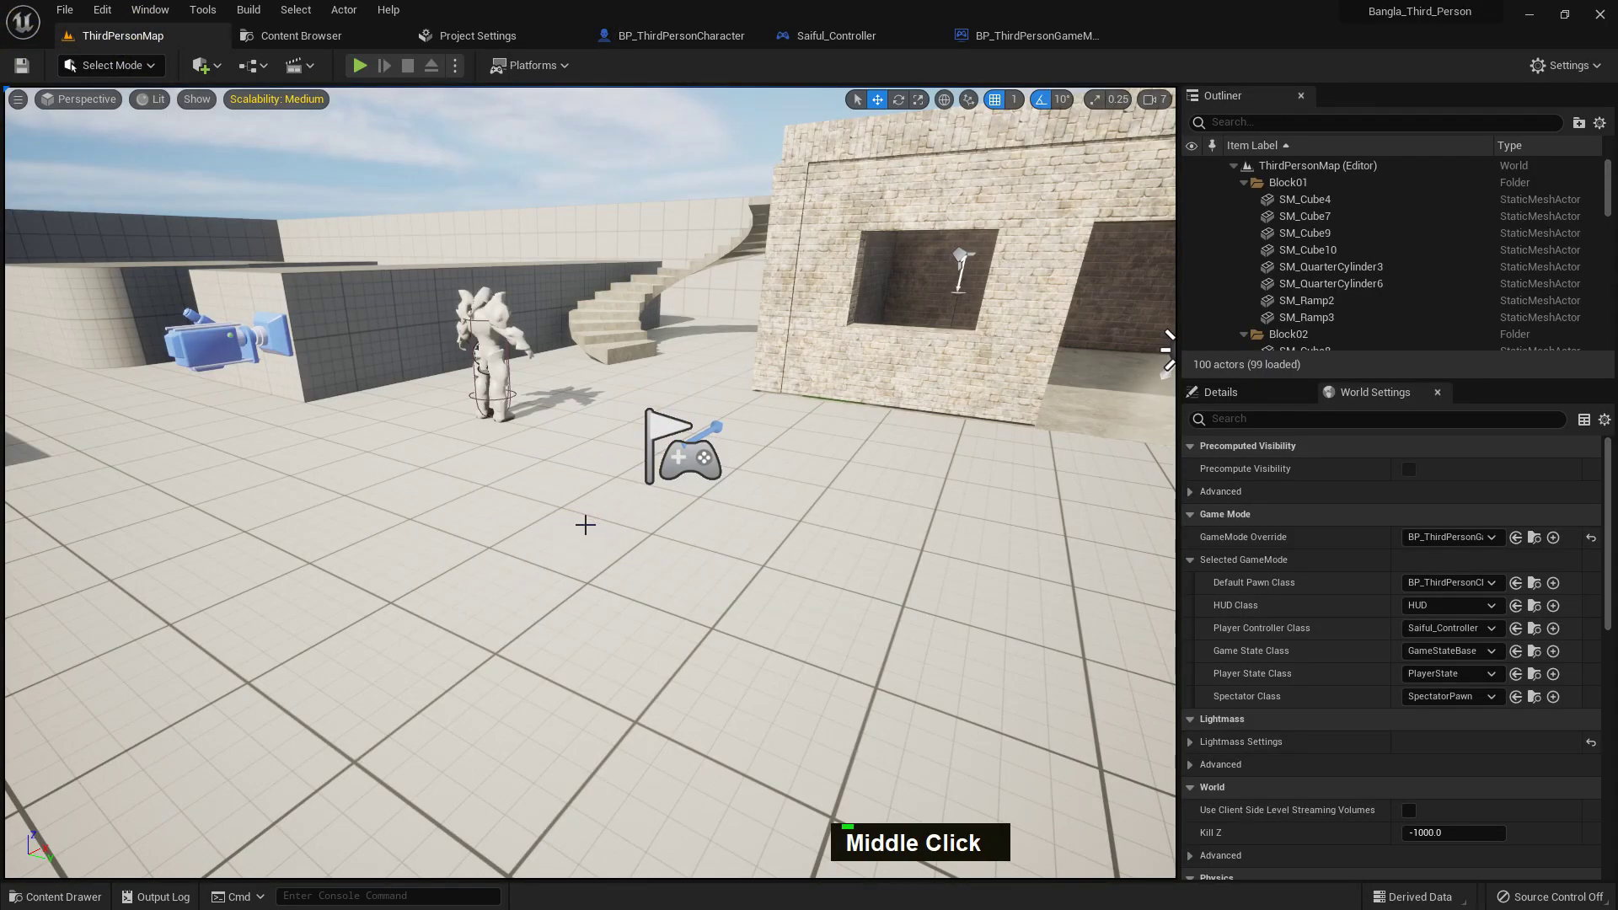
key(F11)
key(alt+p)
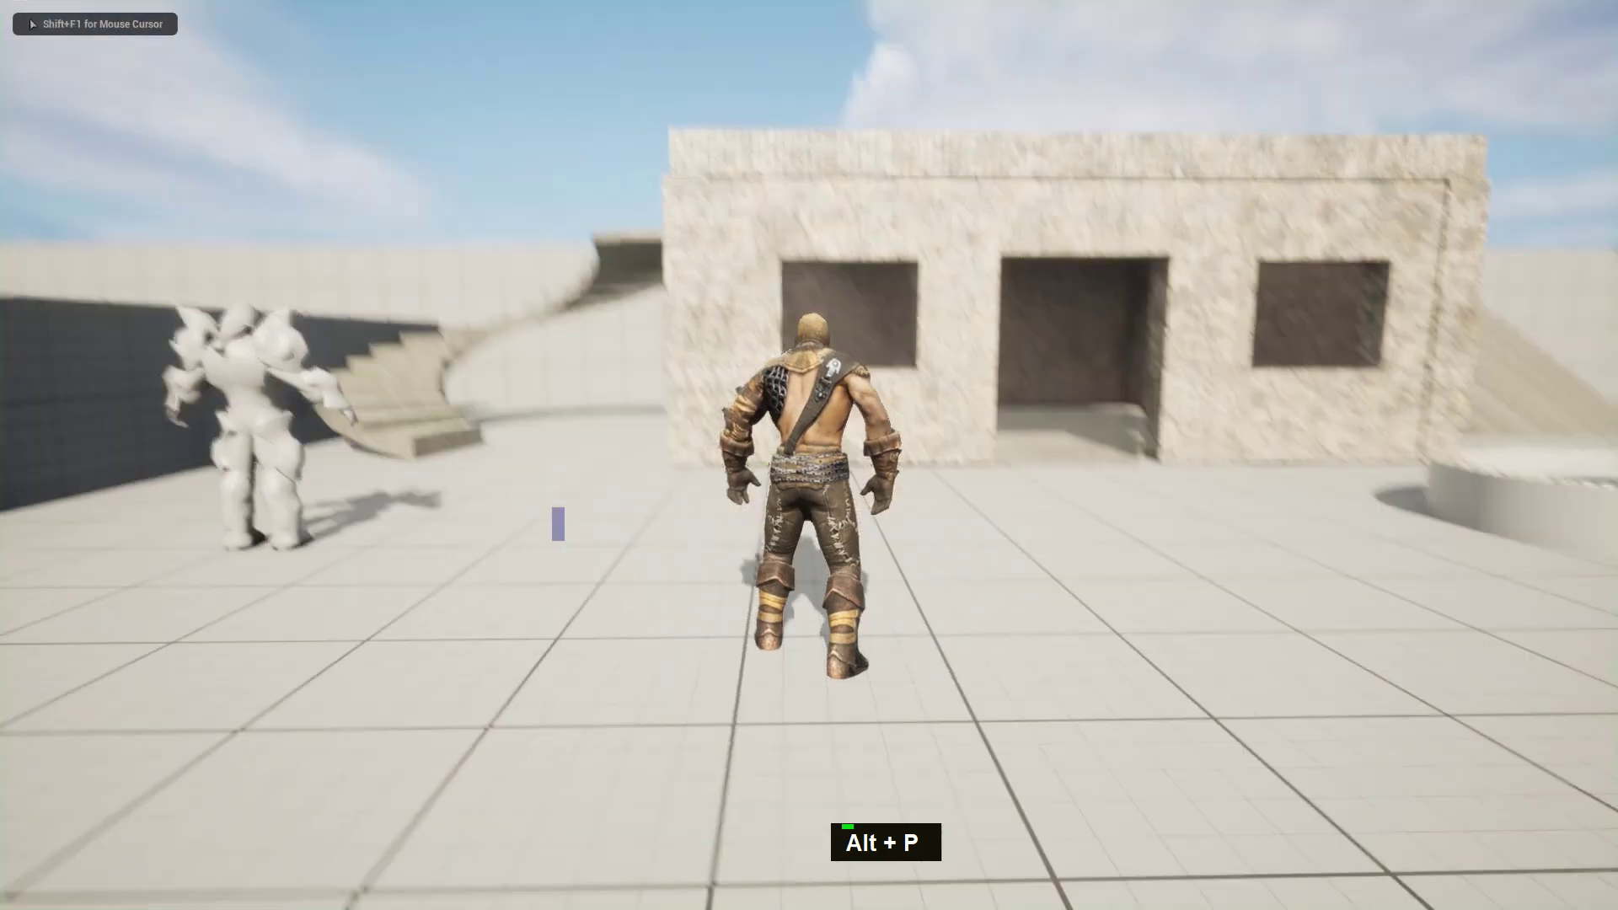
key(space)
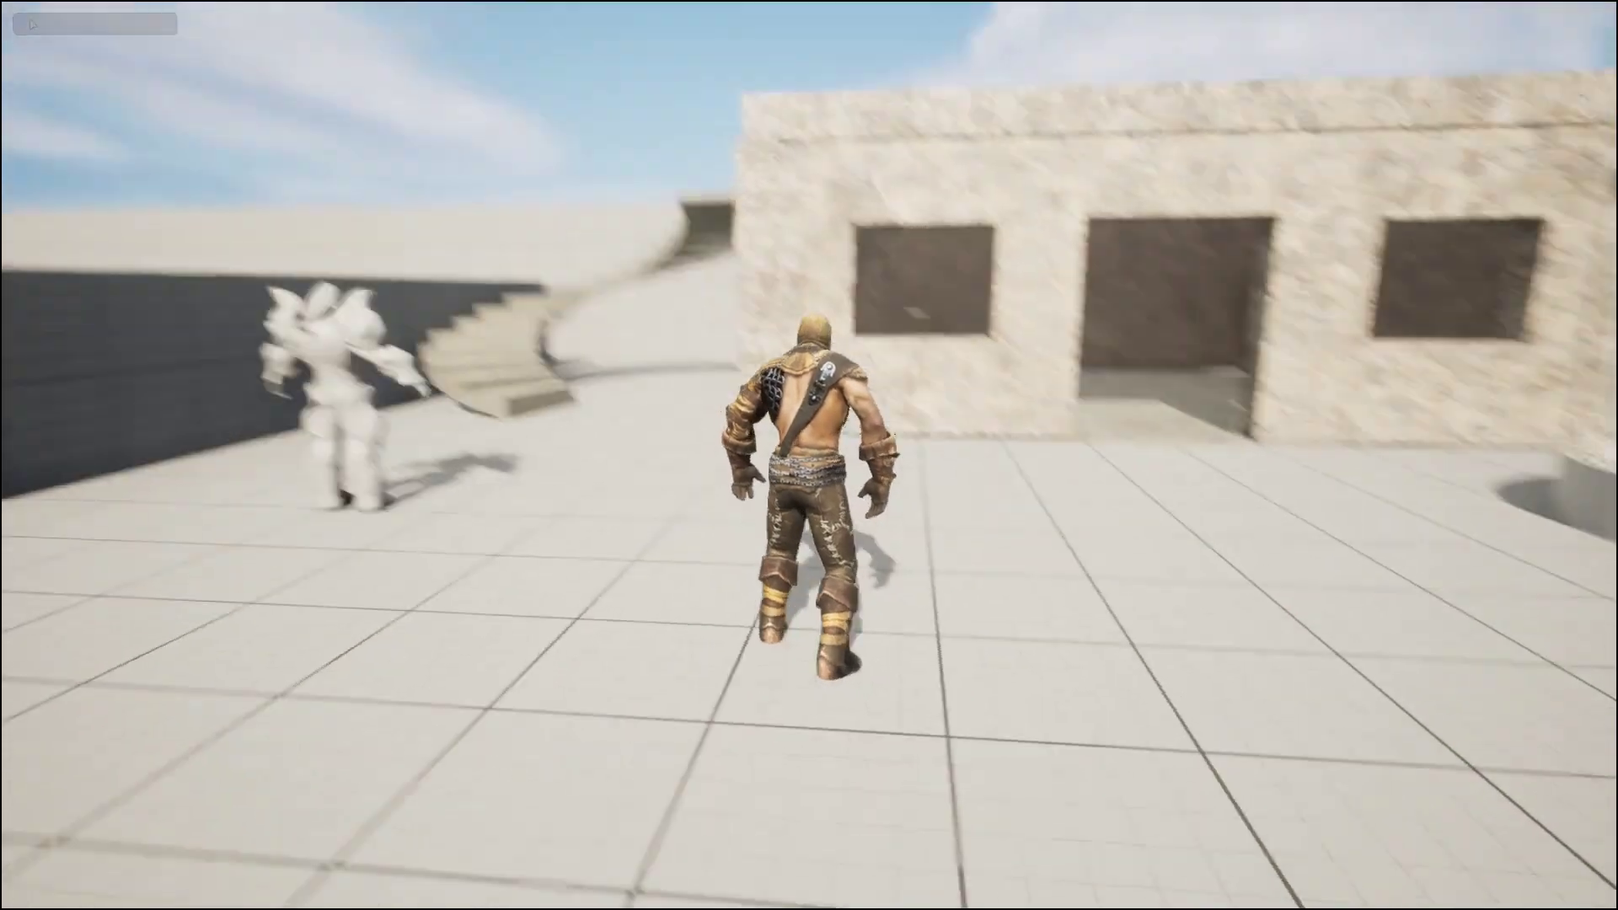
key(Escape)
middle_click(527, 550)
key(F11)
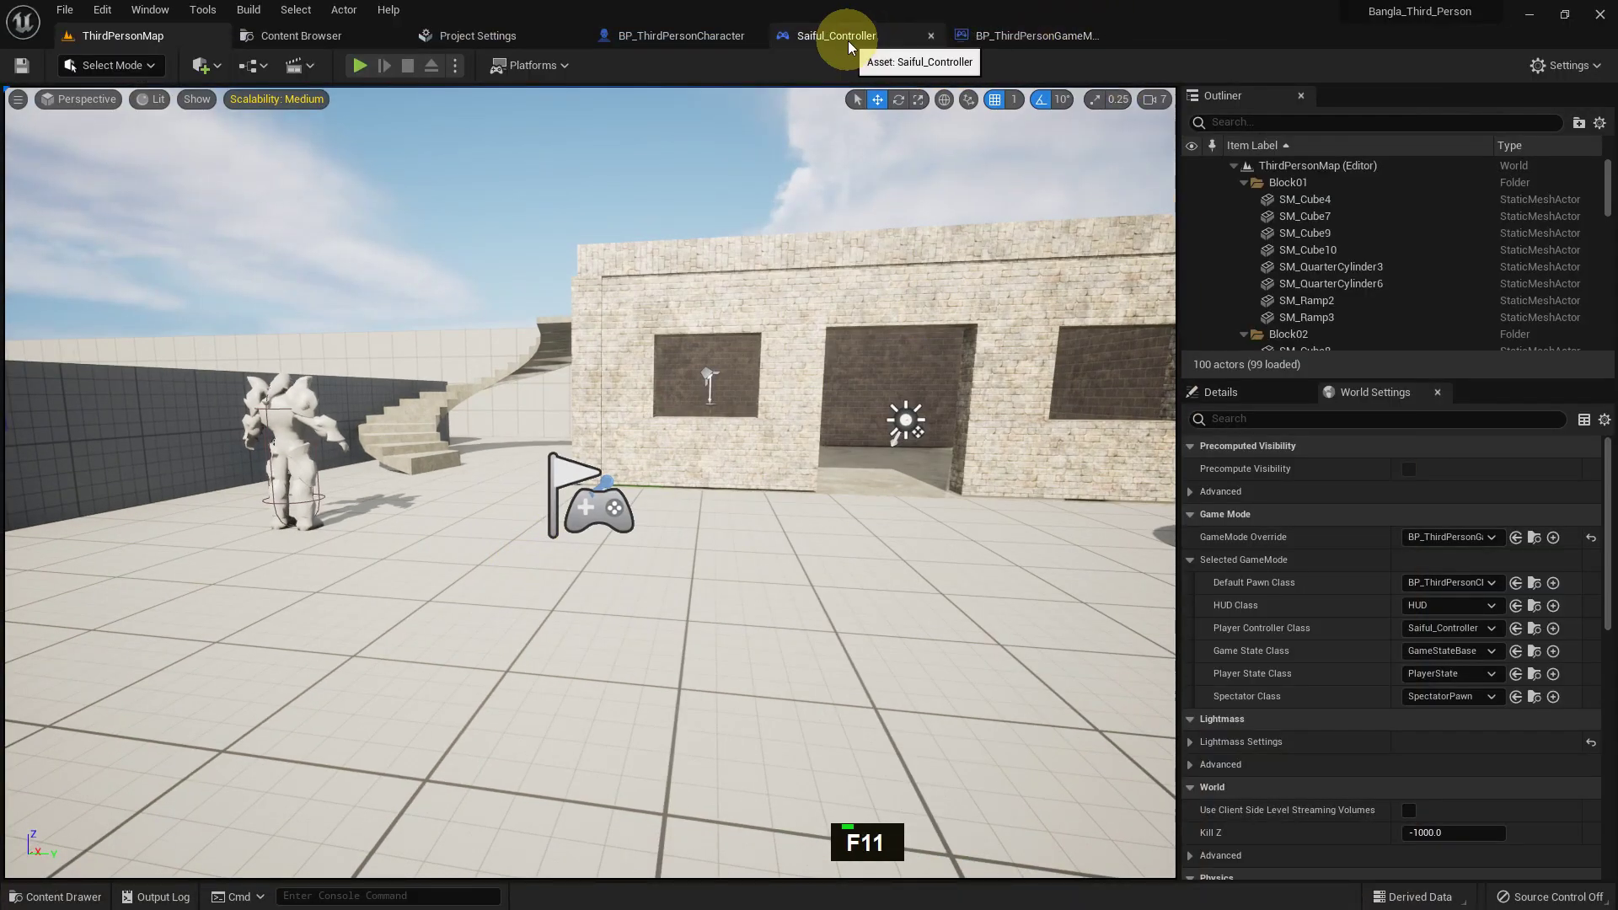
click(716, 37)
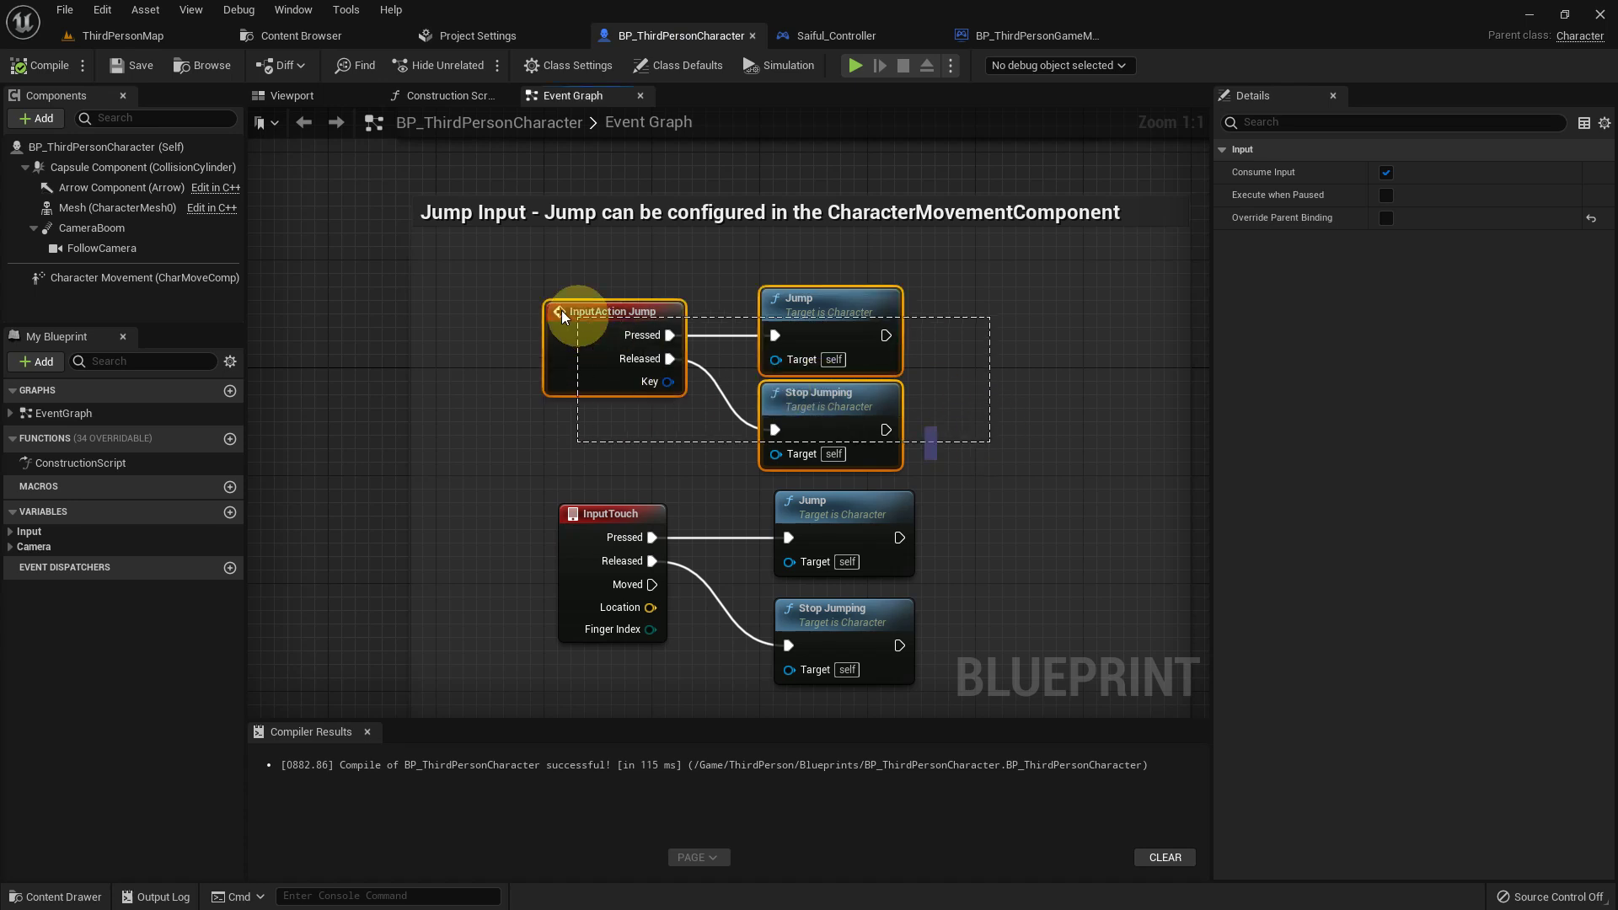
key(ctrl+x)
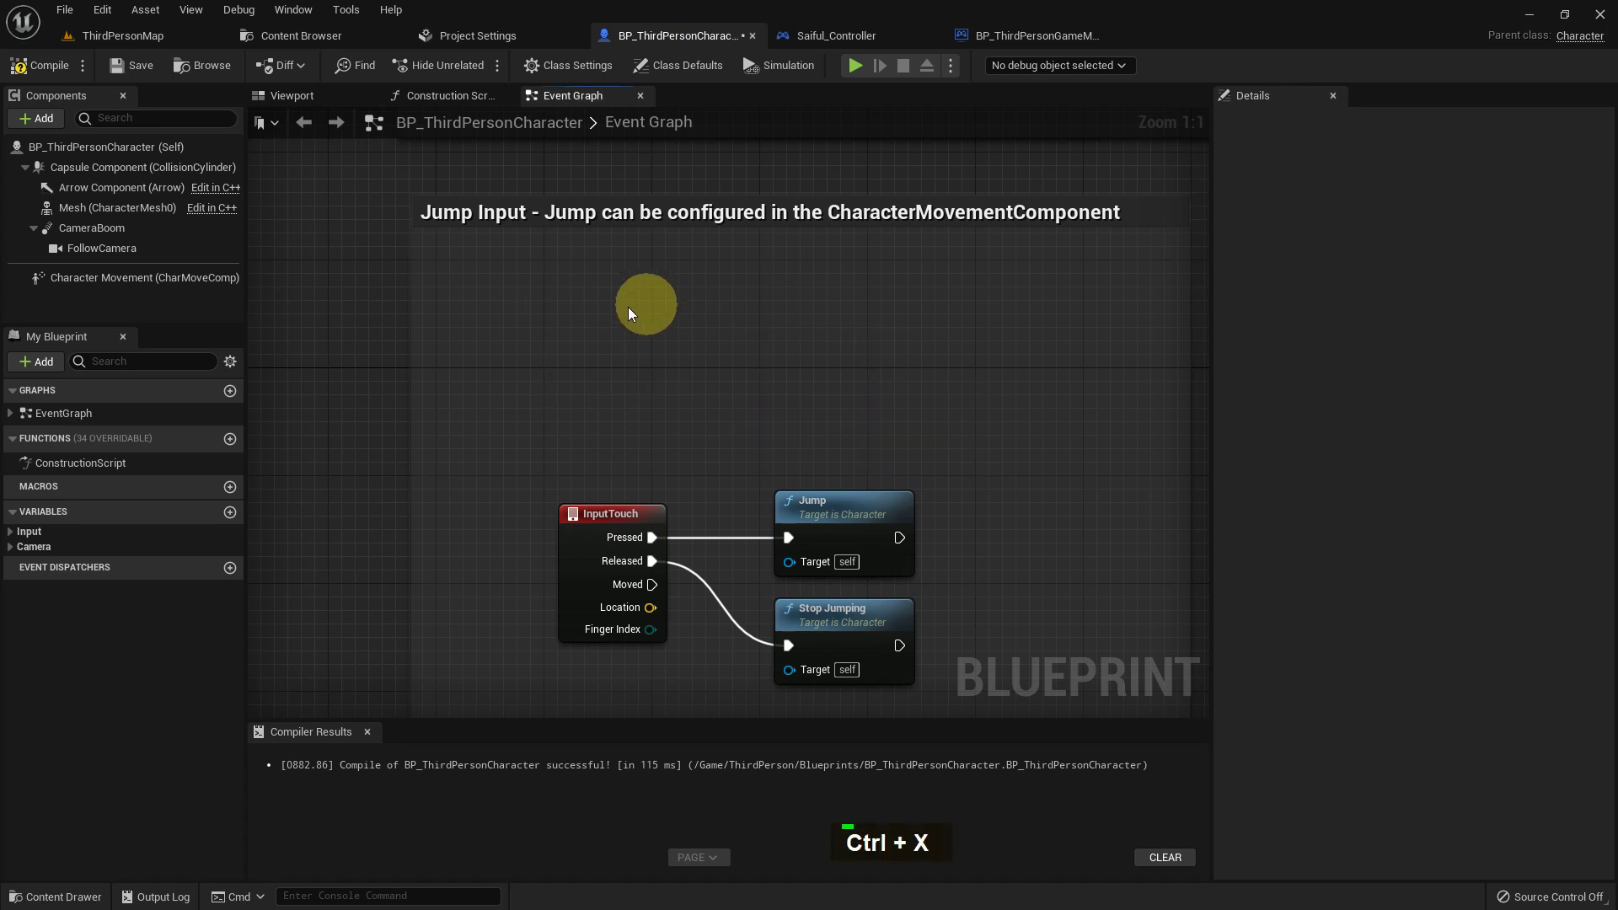
double_click(119, 65)
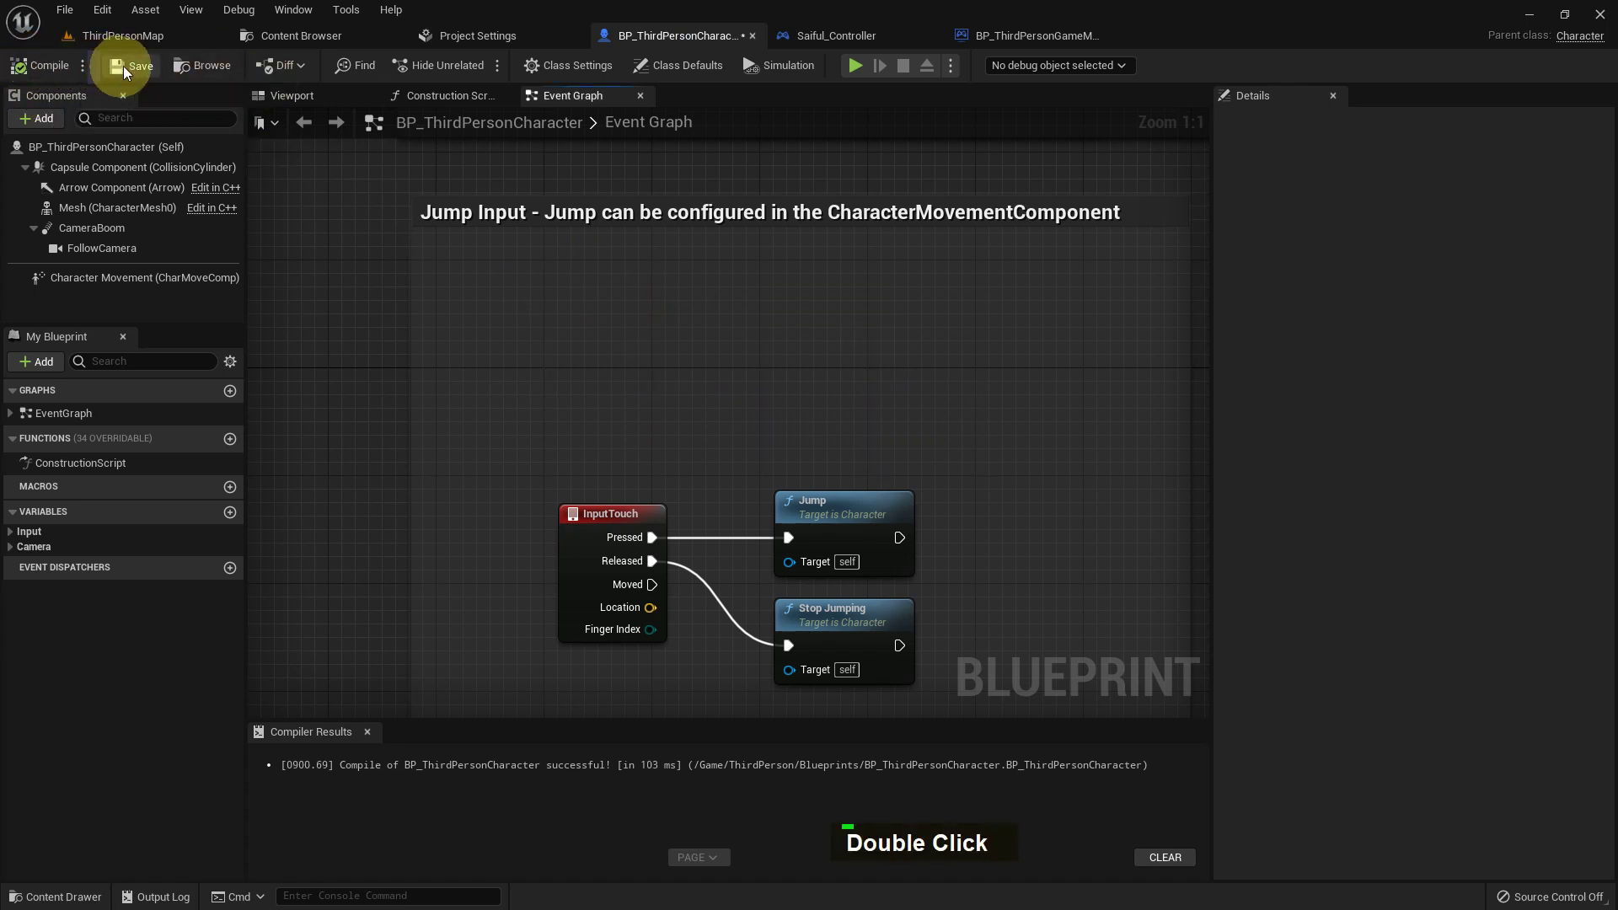
double_click(116, 33)
middle_click(672, 438)
key(F11)
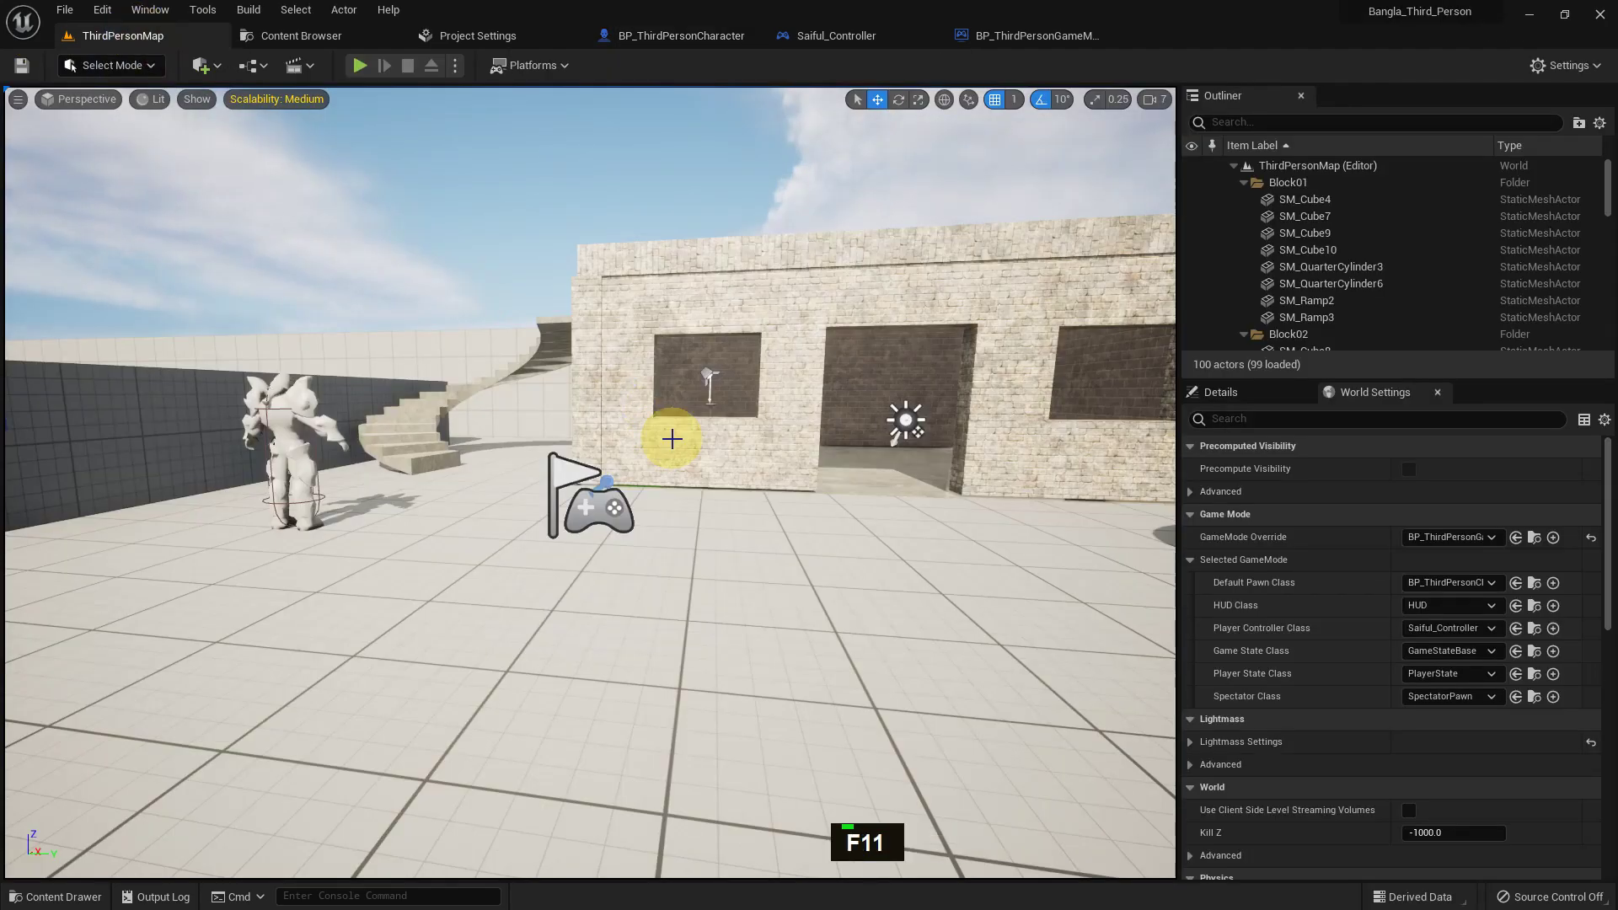
key(alt+p)
click(674, 446)
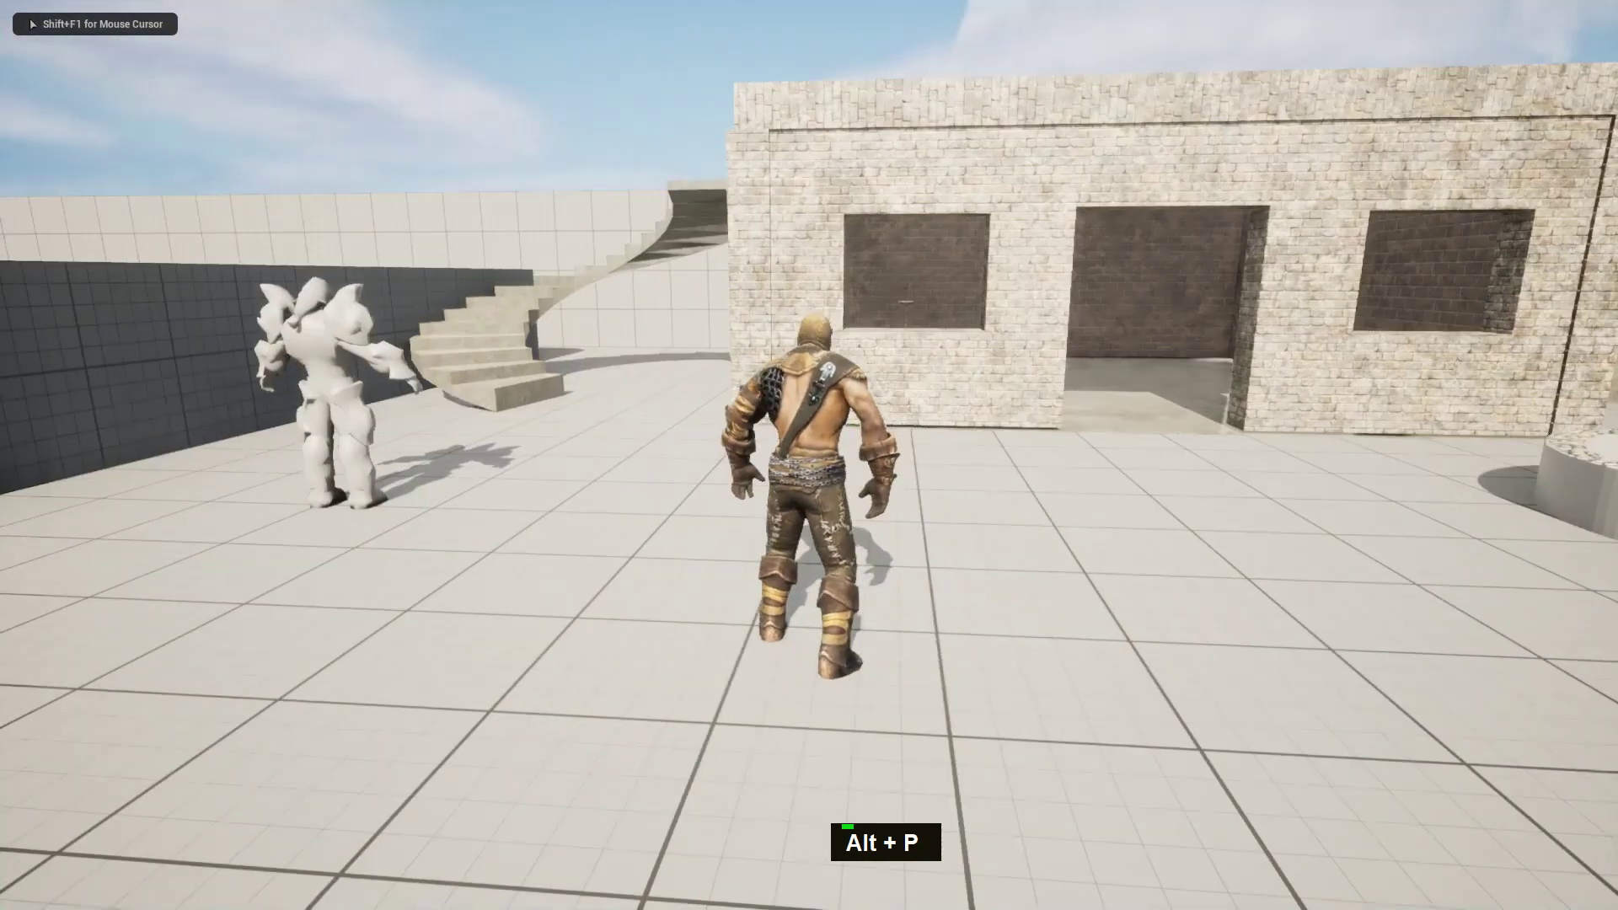
key(space)
key(space)
key(space)
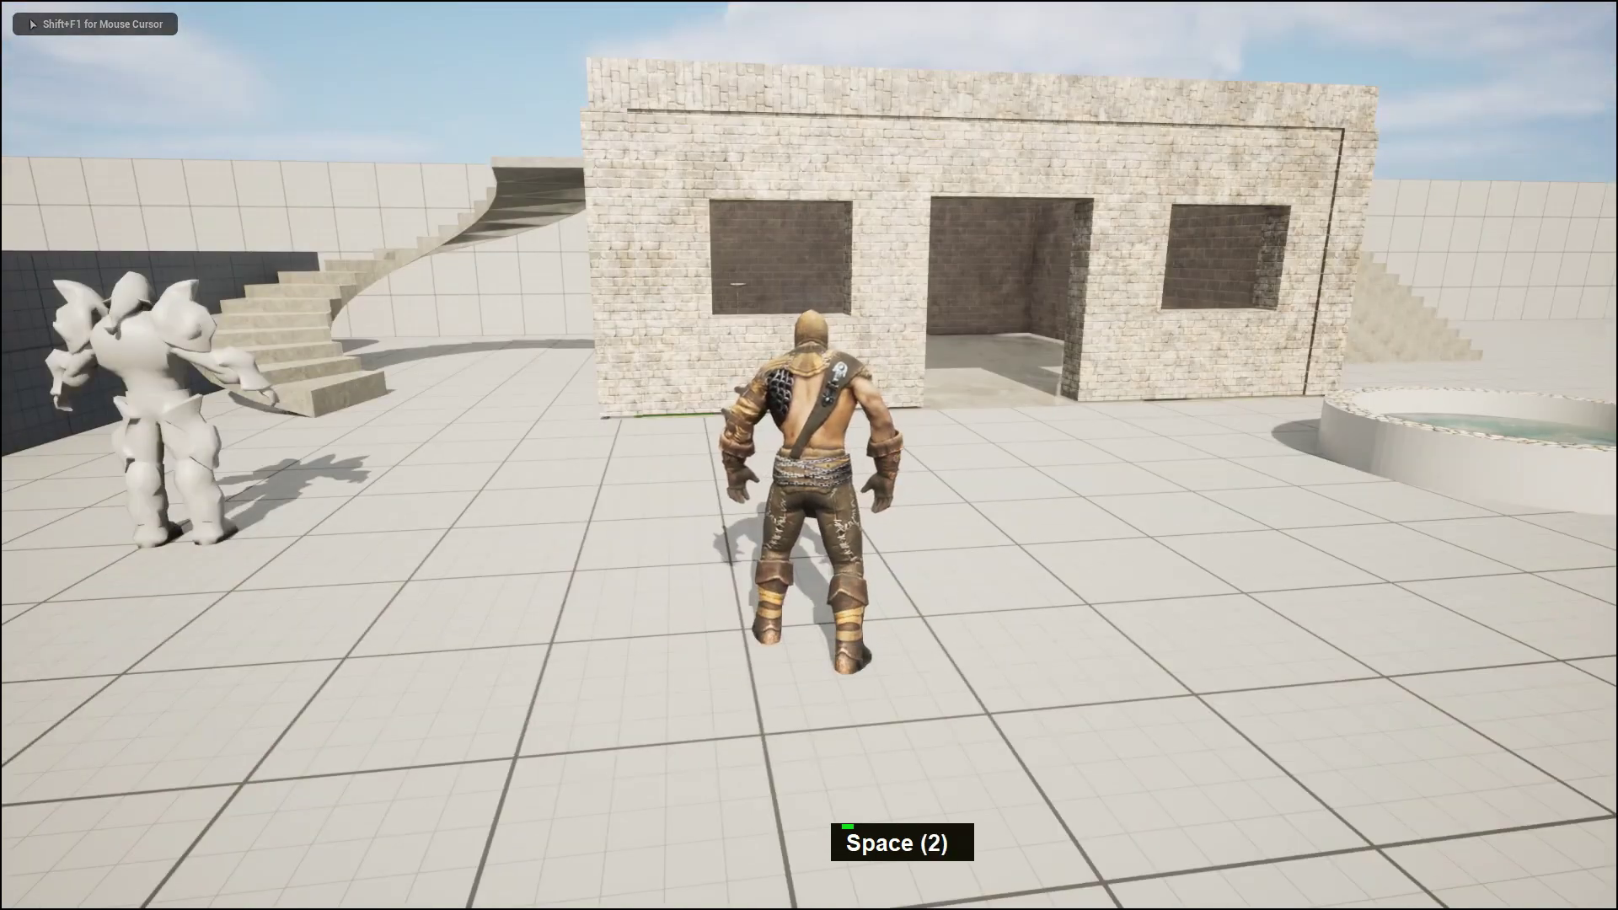
key(space)
key(space)
key(space)
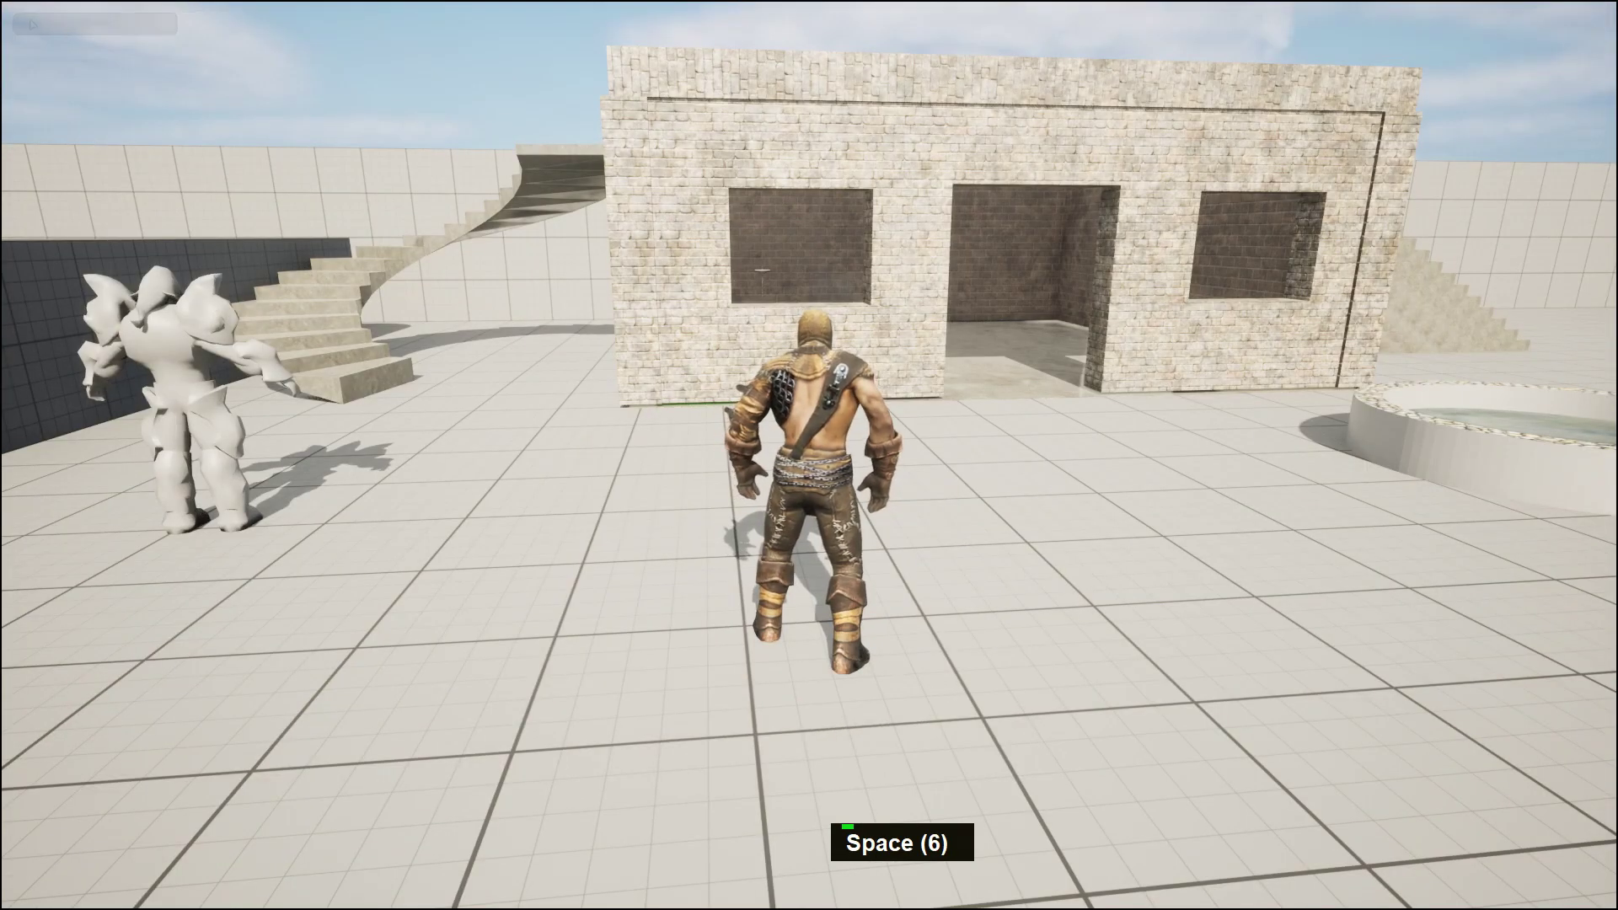
key(Escape)
middle_click(674, 447)
key(F11)
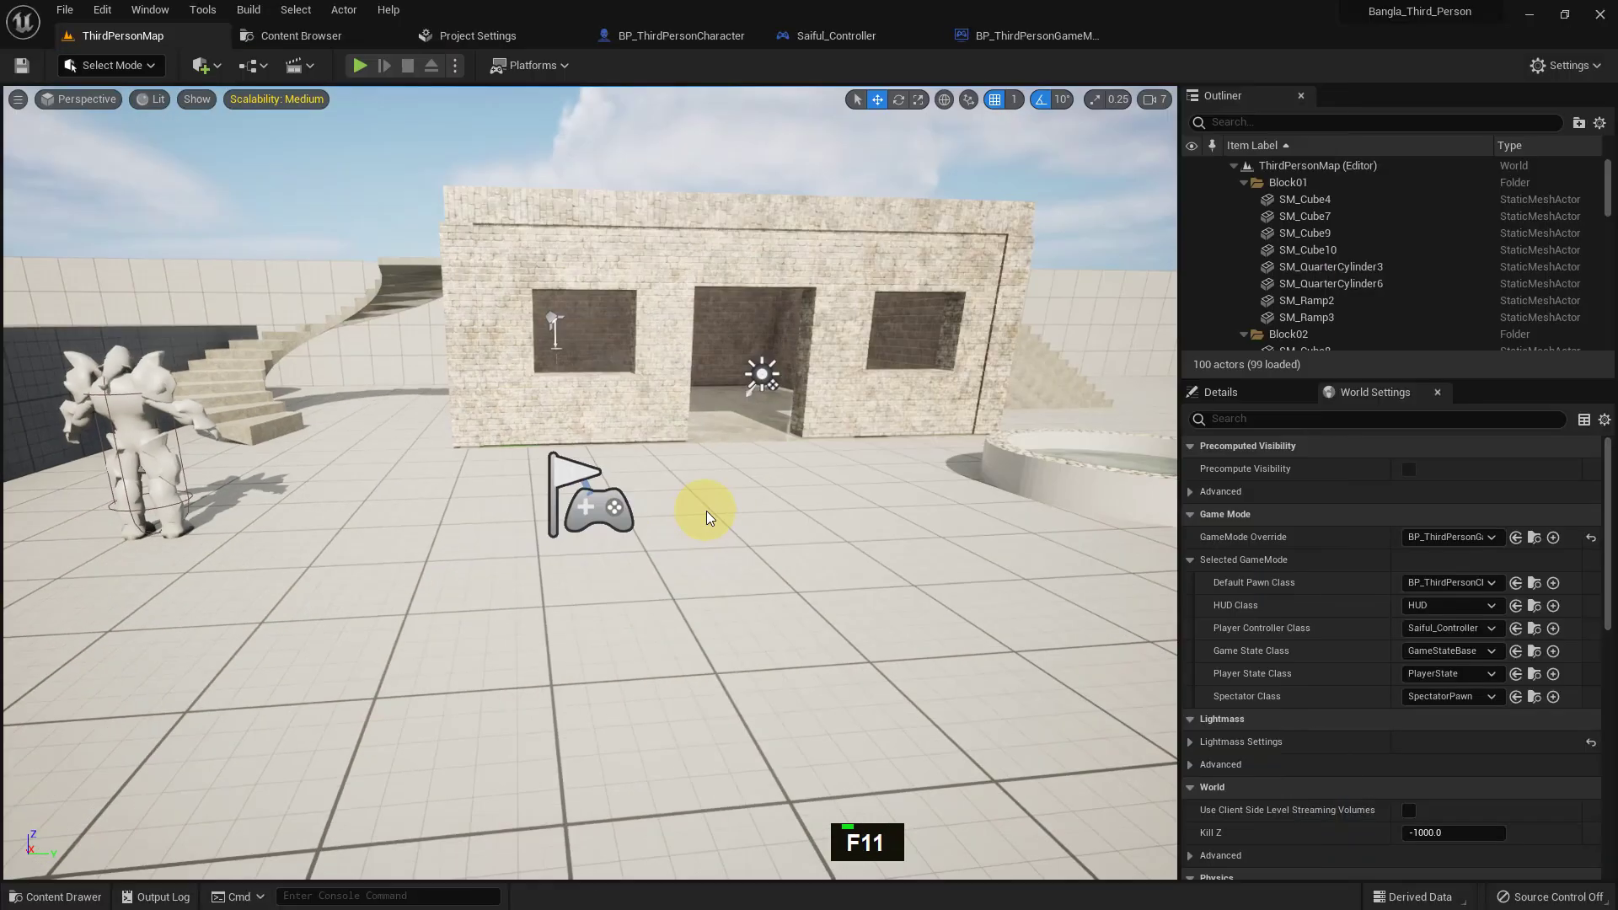
- Paste the jump input nodes into Saiful_Controller's Event Graph, shift them right, and compile
click(1021, 38)
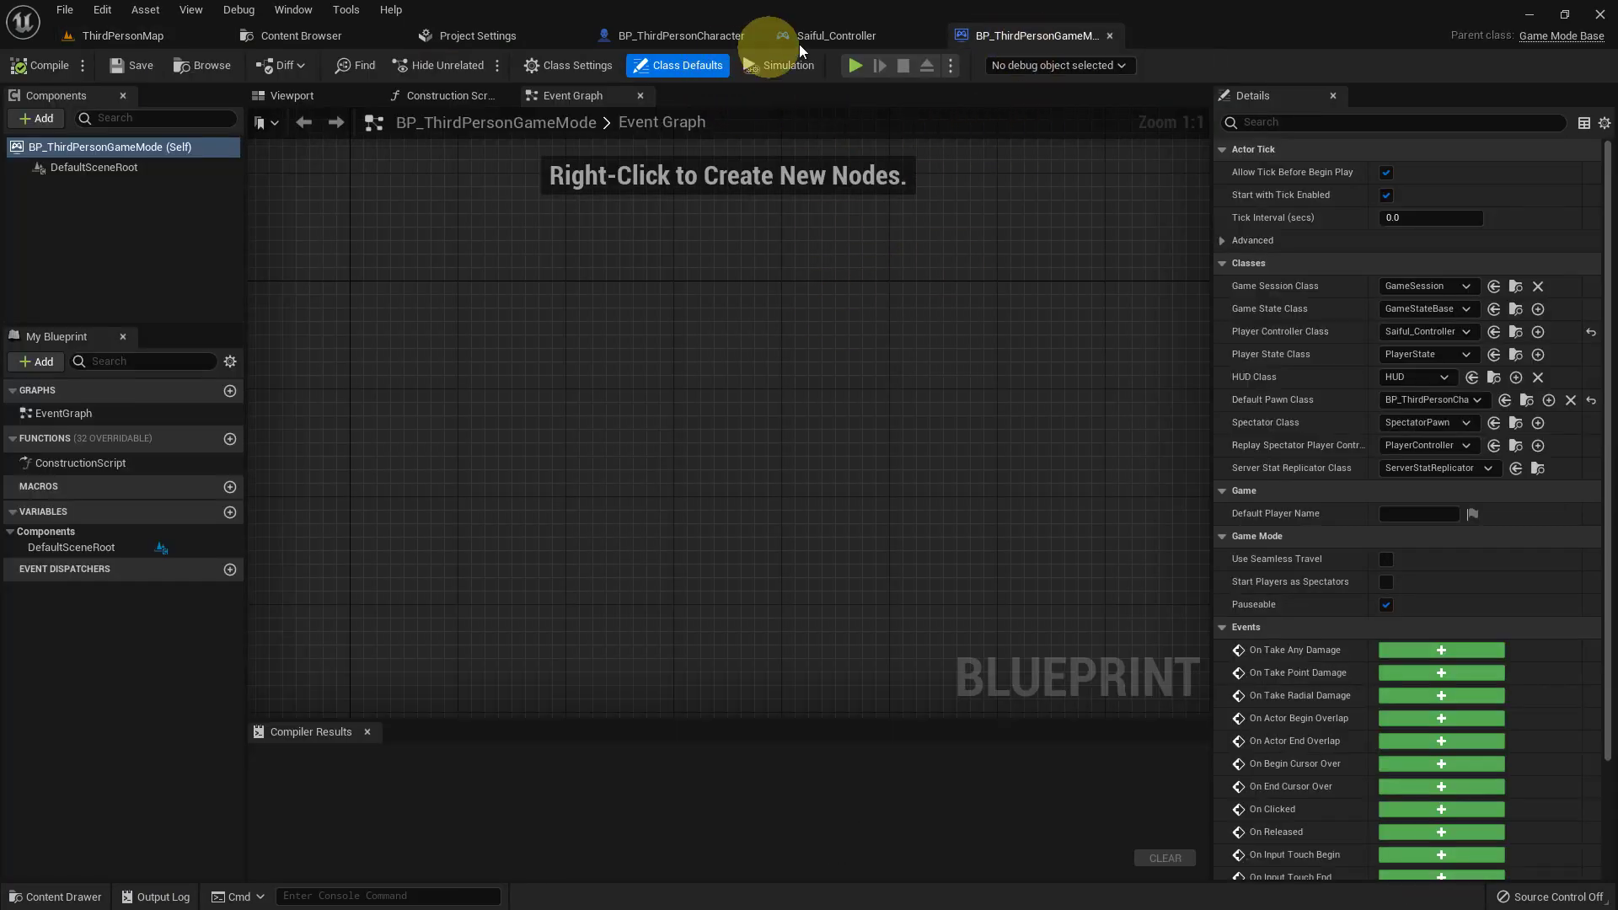
click(834, 36)
right_drag(741, 435, 692, 507)
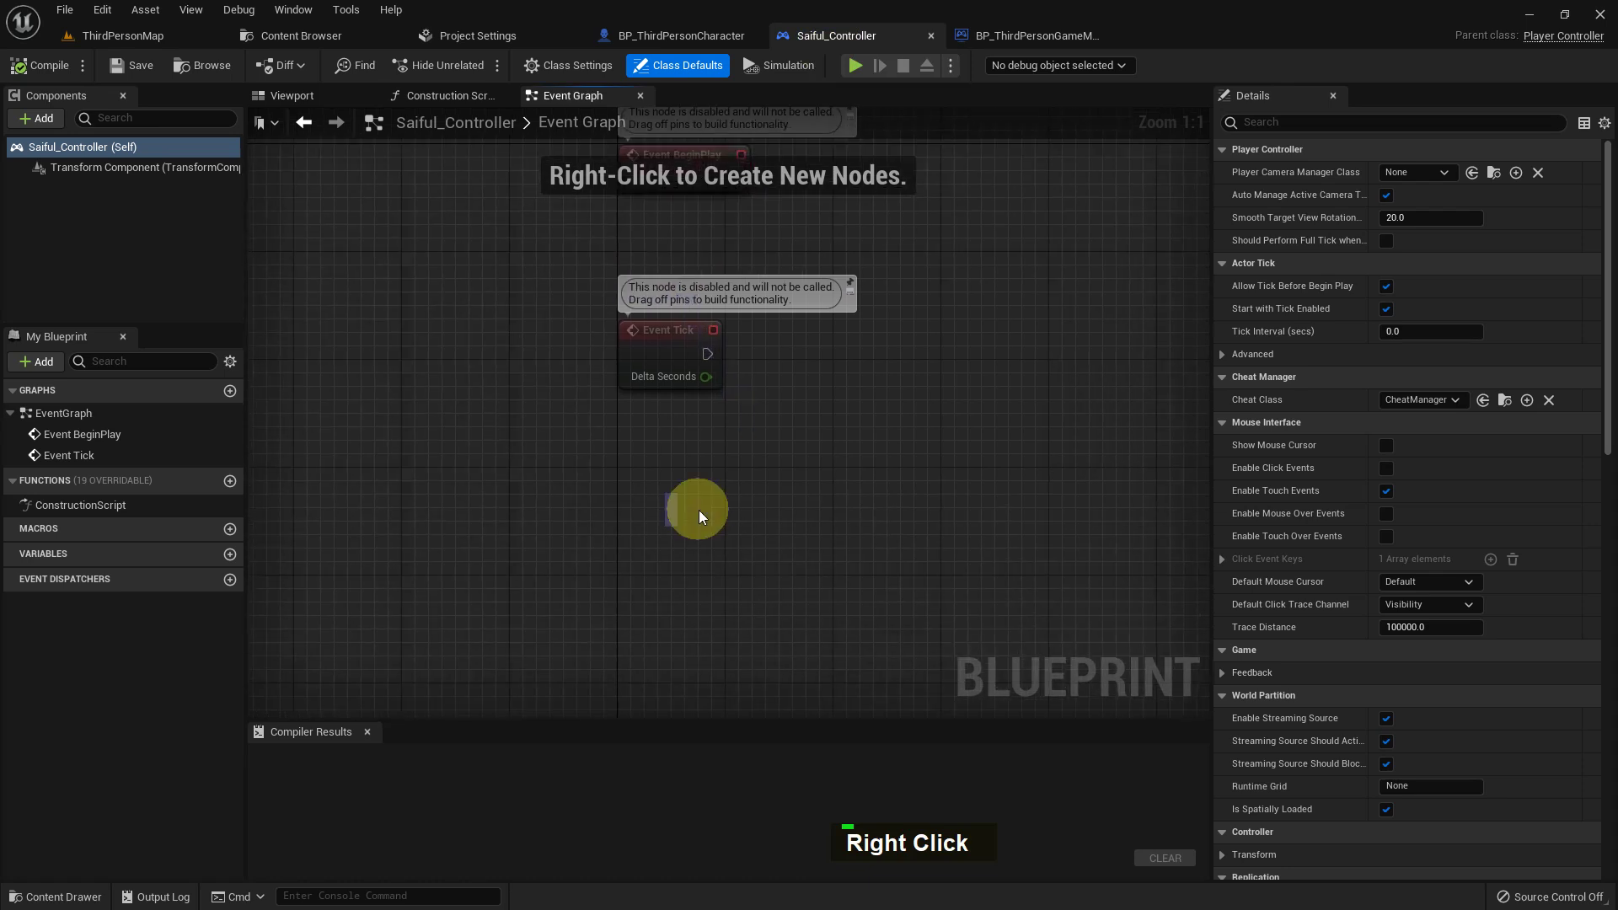
key(ctrl+v)
drag(618, 495, 685, 481)
click(47, 66)
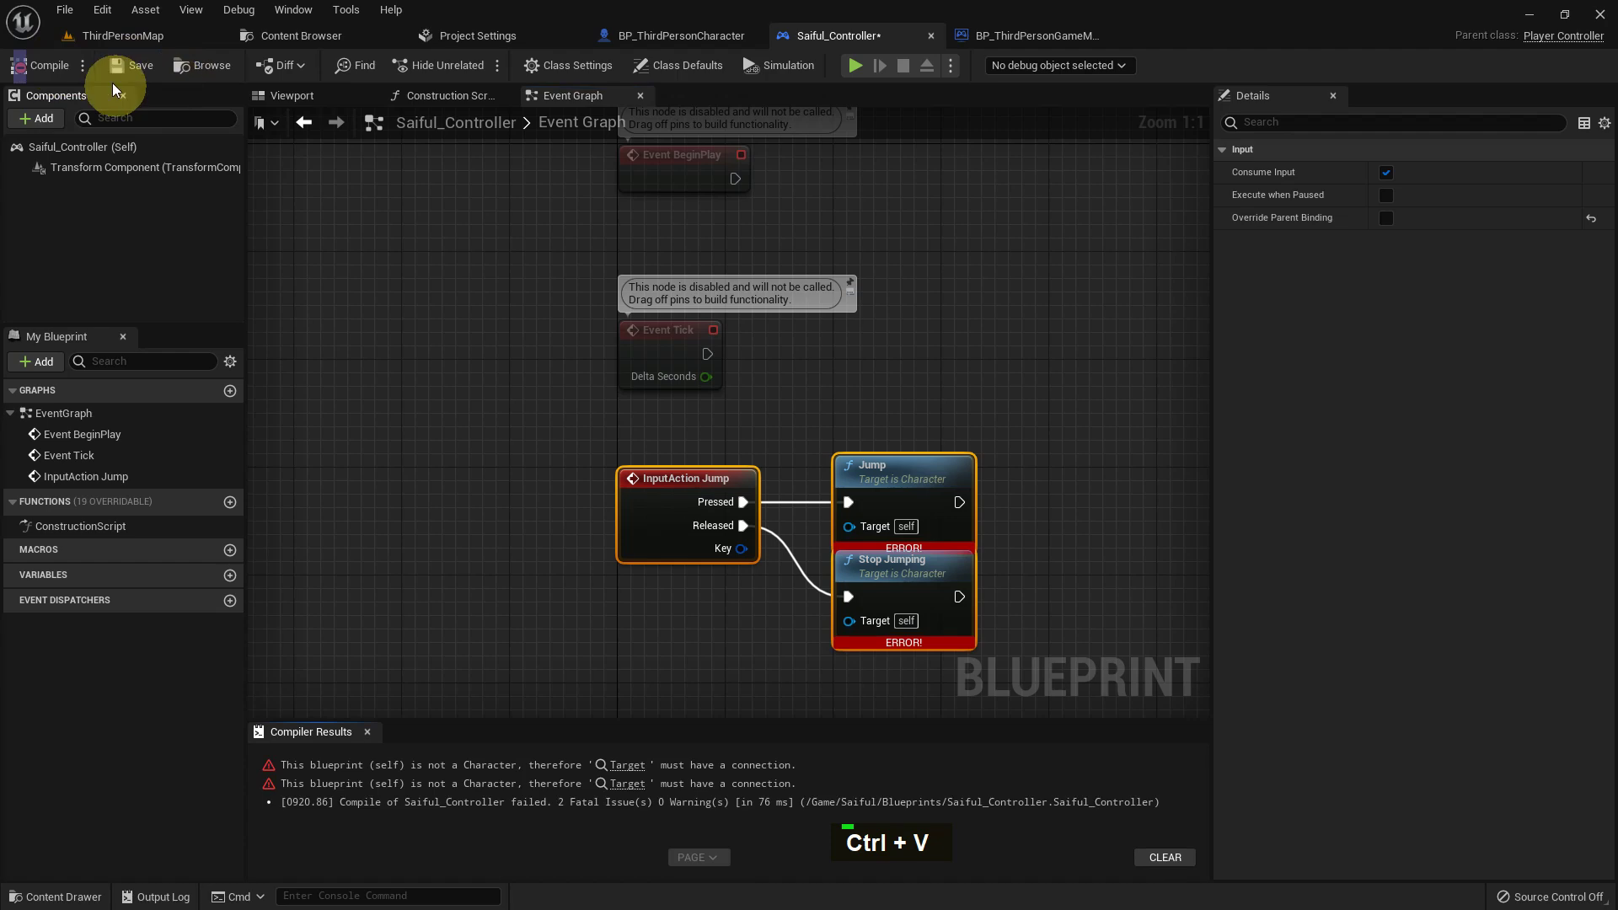
right_drag(878, 383, 755, 495)
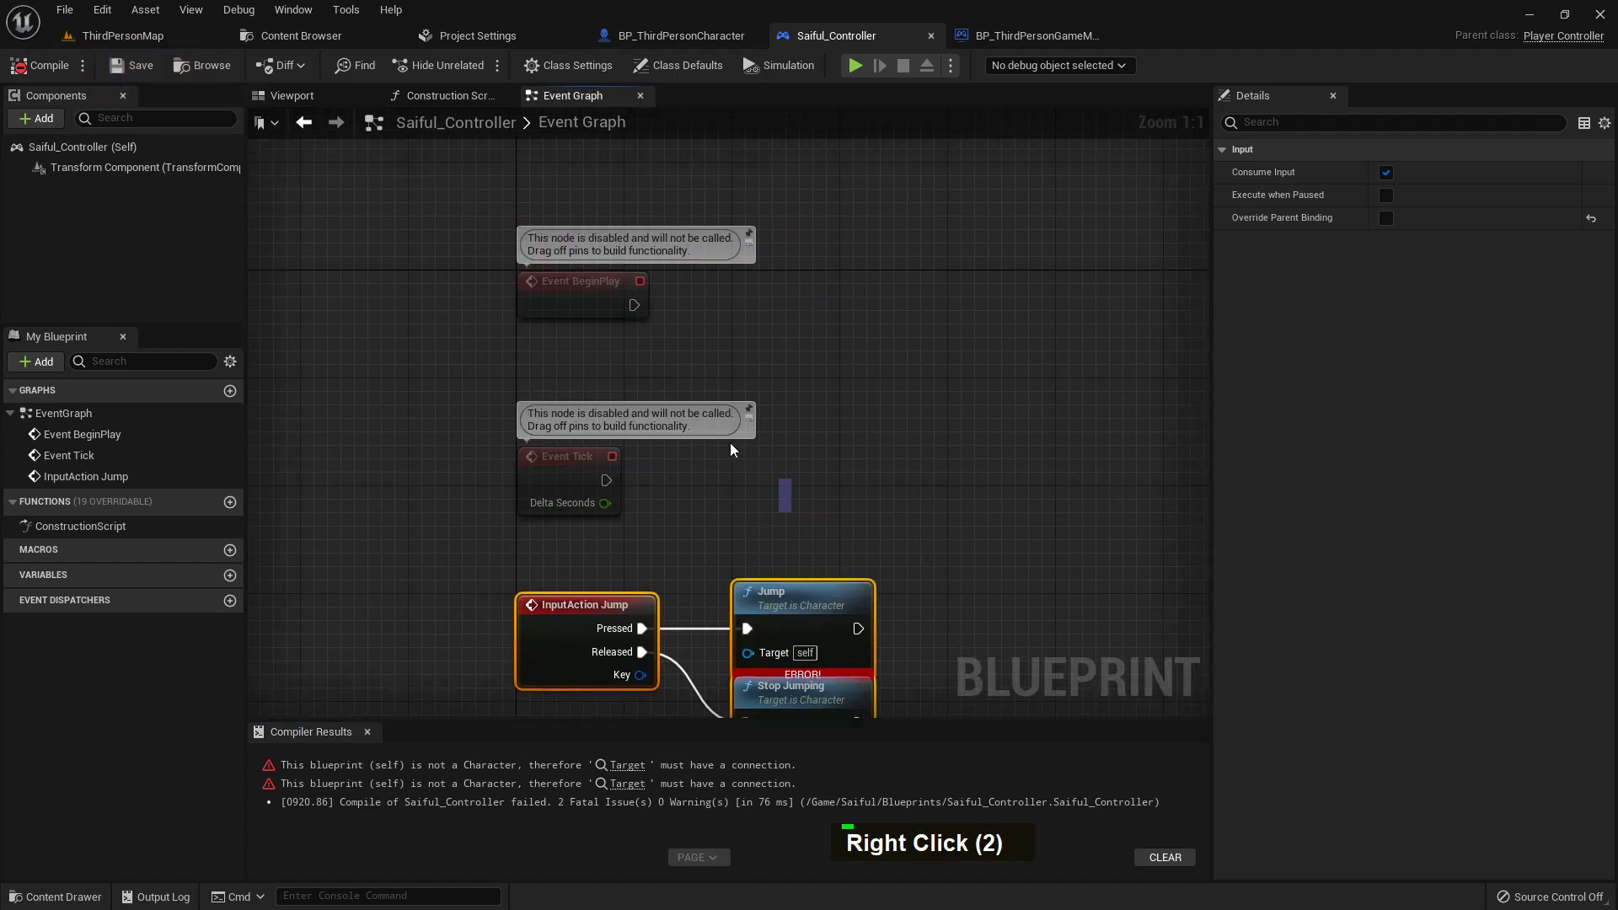
- Add Get Player Character feeding a Cast To BP_ThirdPersonCharacter triggered by Event BeginPlay
right_click(594, 359)
text(get player chara)
key(Return)
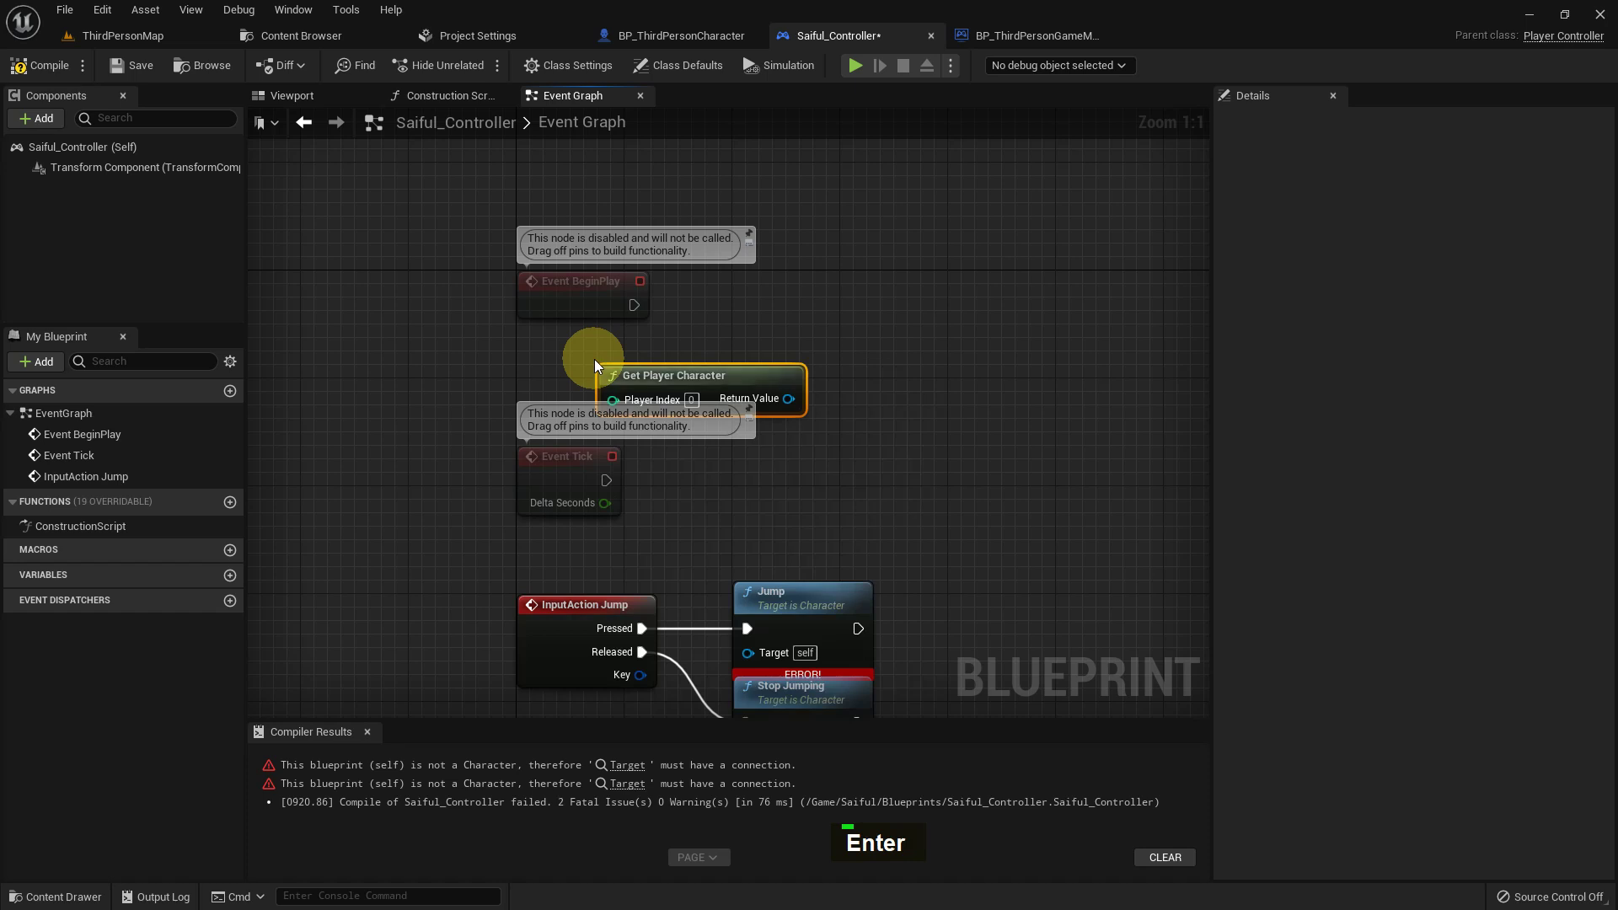
drag(788, 400, 638, 386)
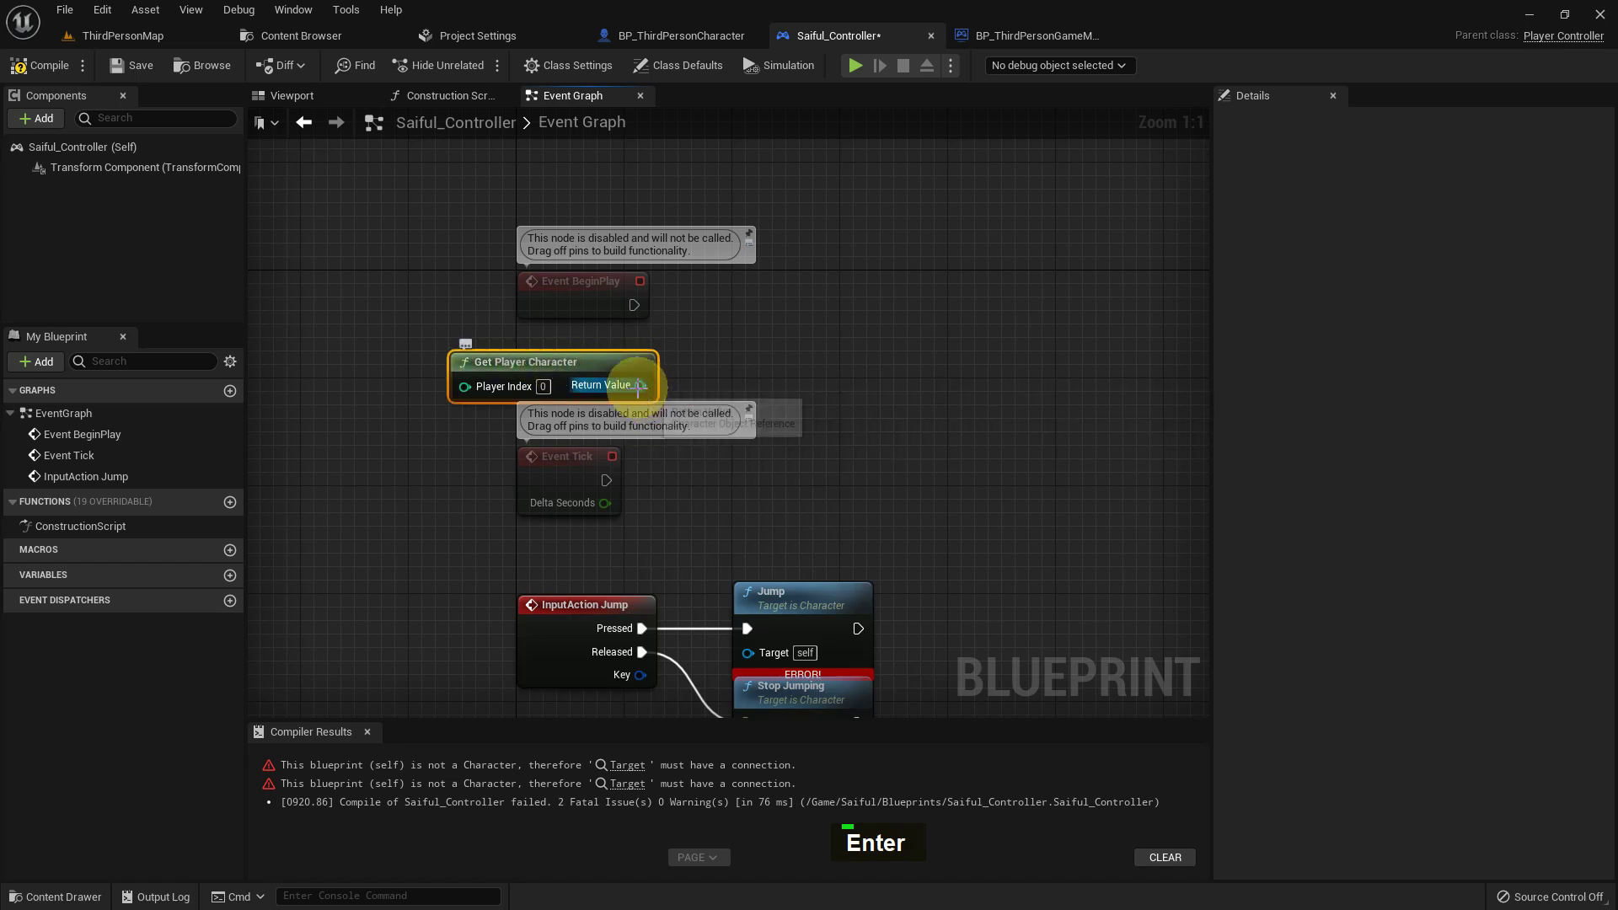
drag(743, 325, 743, 325)
text(bp third)
key(Return)
drag(634, 304, 790, 300)
- Promote the cast's character output to a new variable
drag(930, 350, 1040, 332)
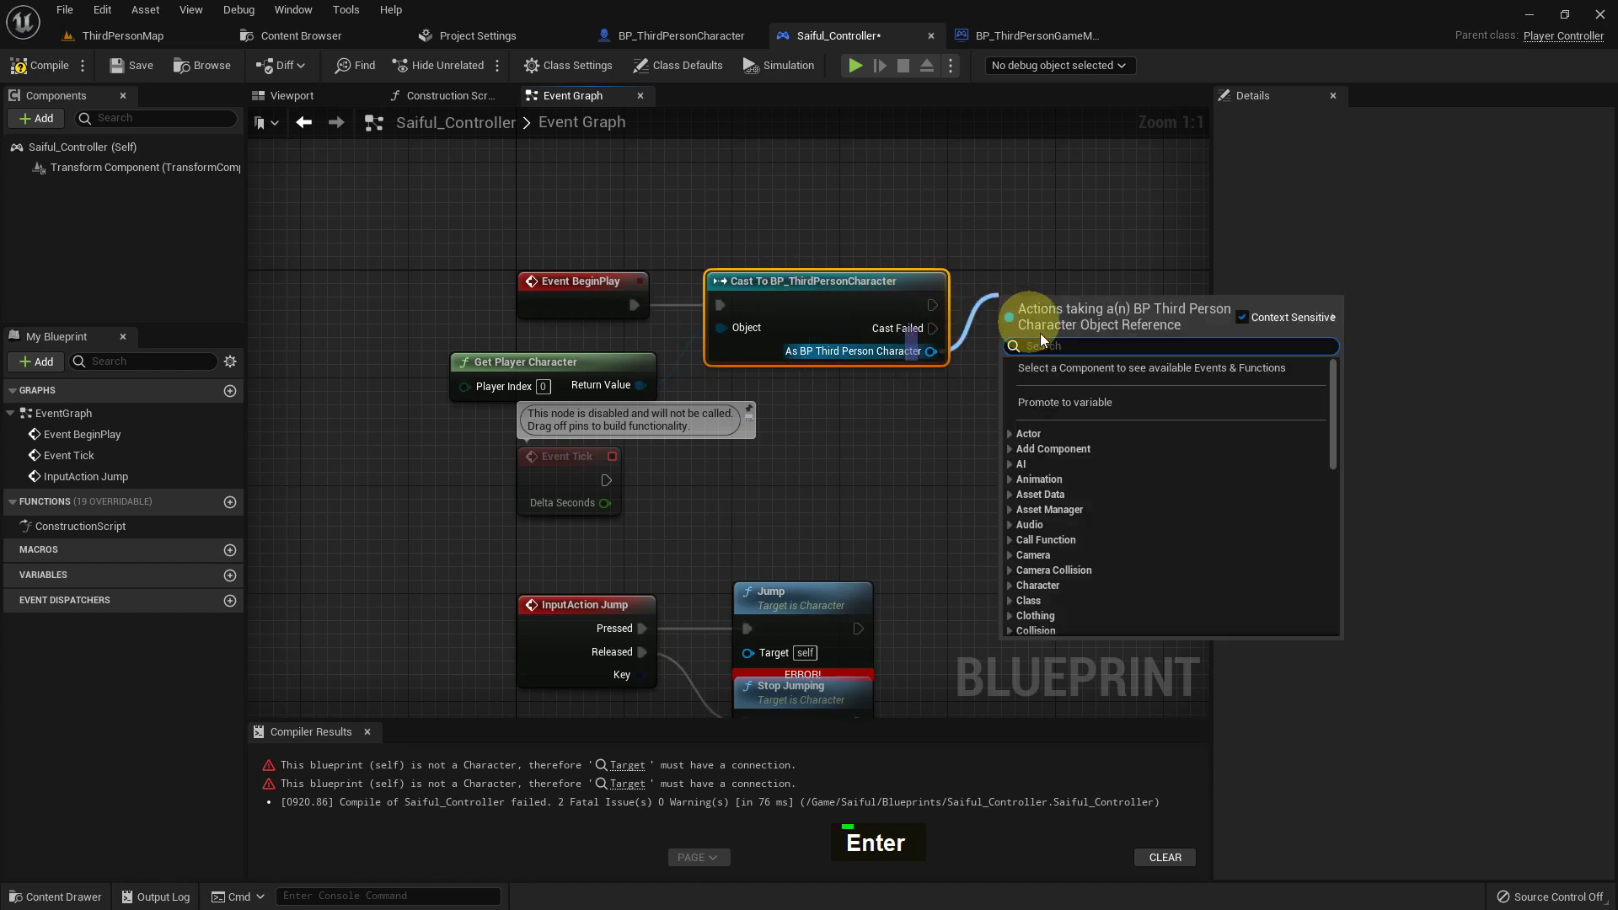
click(1066, 401)
right_drag(1069, 427, 958, 260)
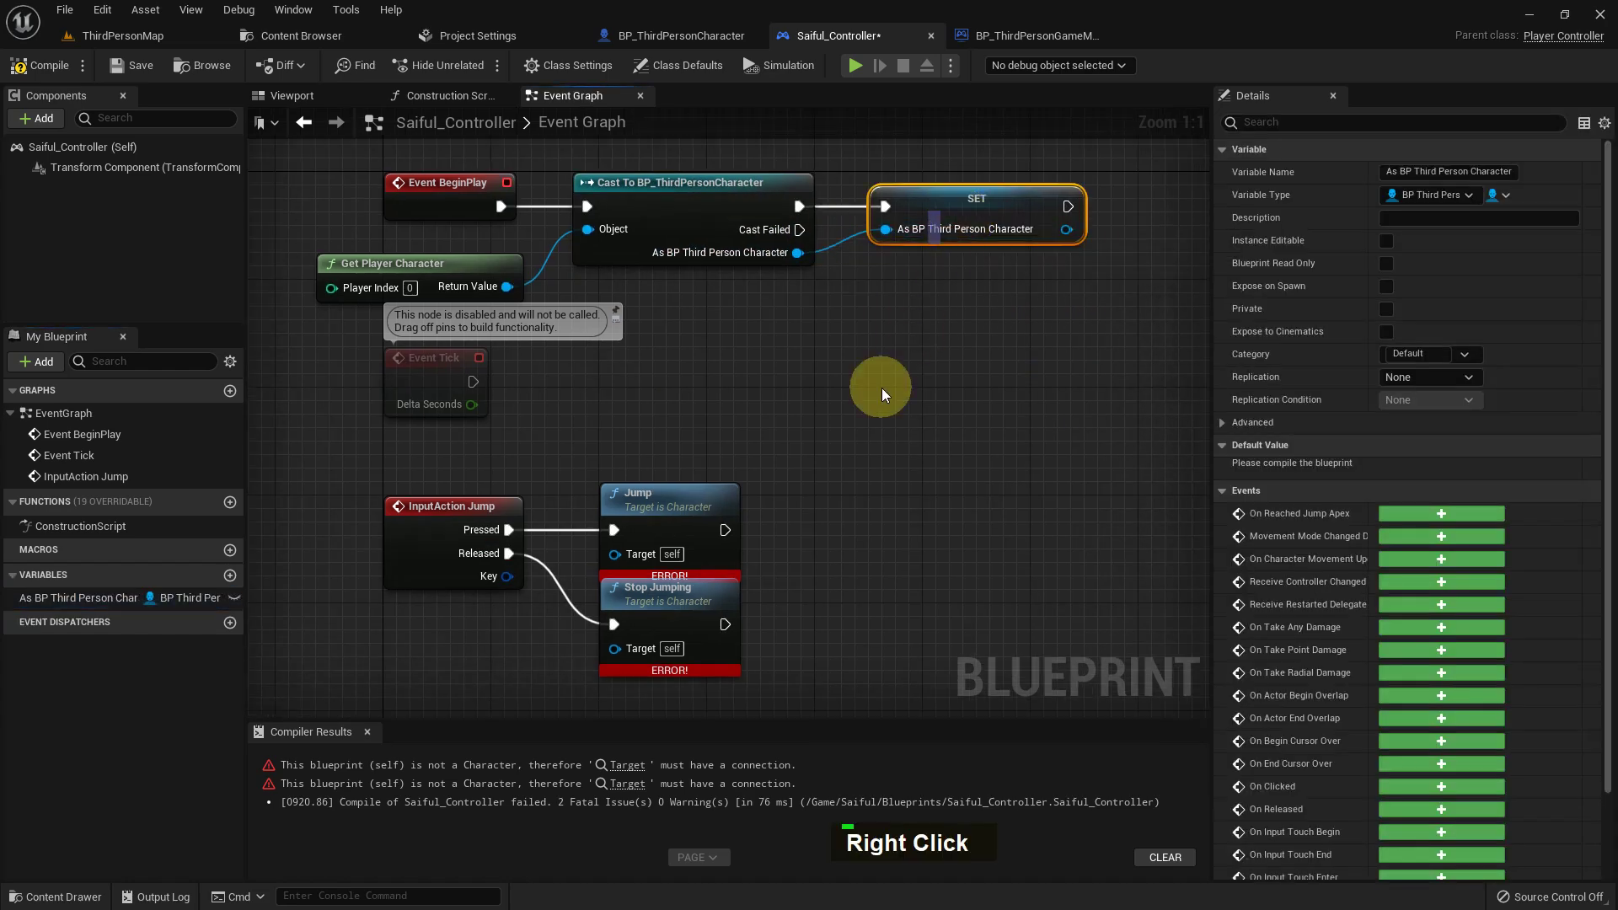
right_drag(881, 388, 953, 344)
right_drag(685, 396, 736, 264)
- Wire a character variable getter into the jump nodes' Target, then compile and save
drag(79, 597, 737, 378)
click(556, 483)
drag(598, 455, 741, 477)
click(64, 56)
click(133, 67)
click(123, 36)
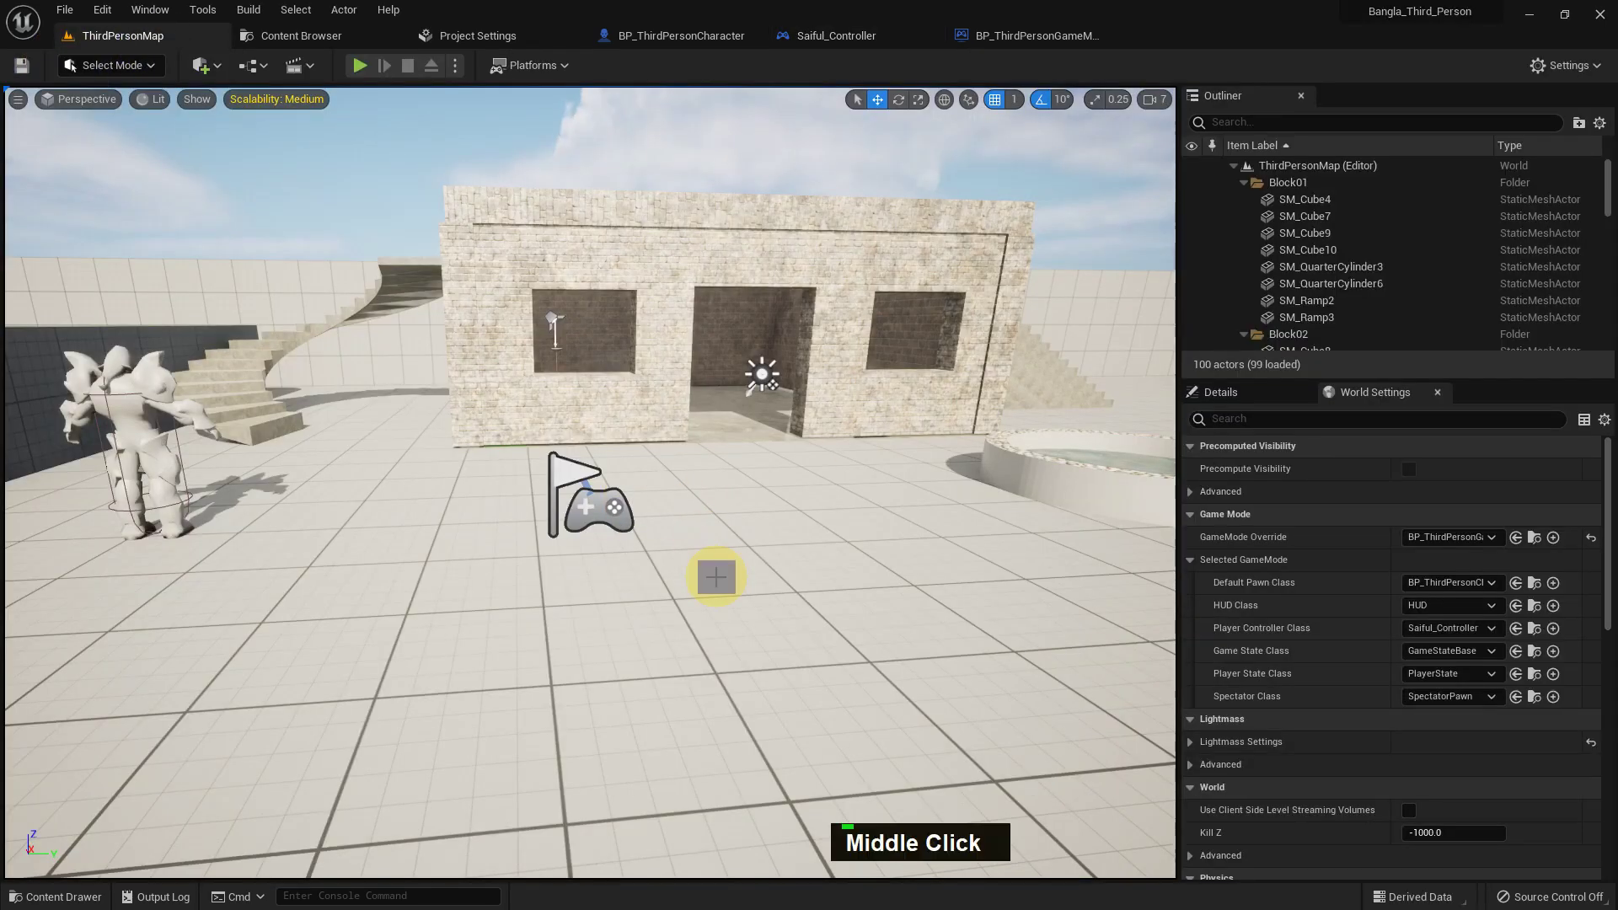
key(F11)
key(alt+p)
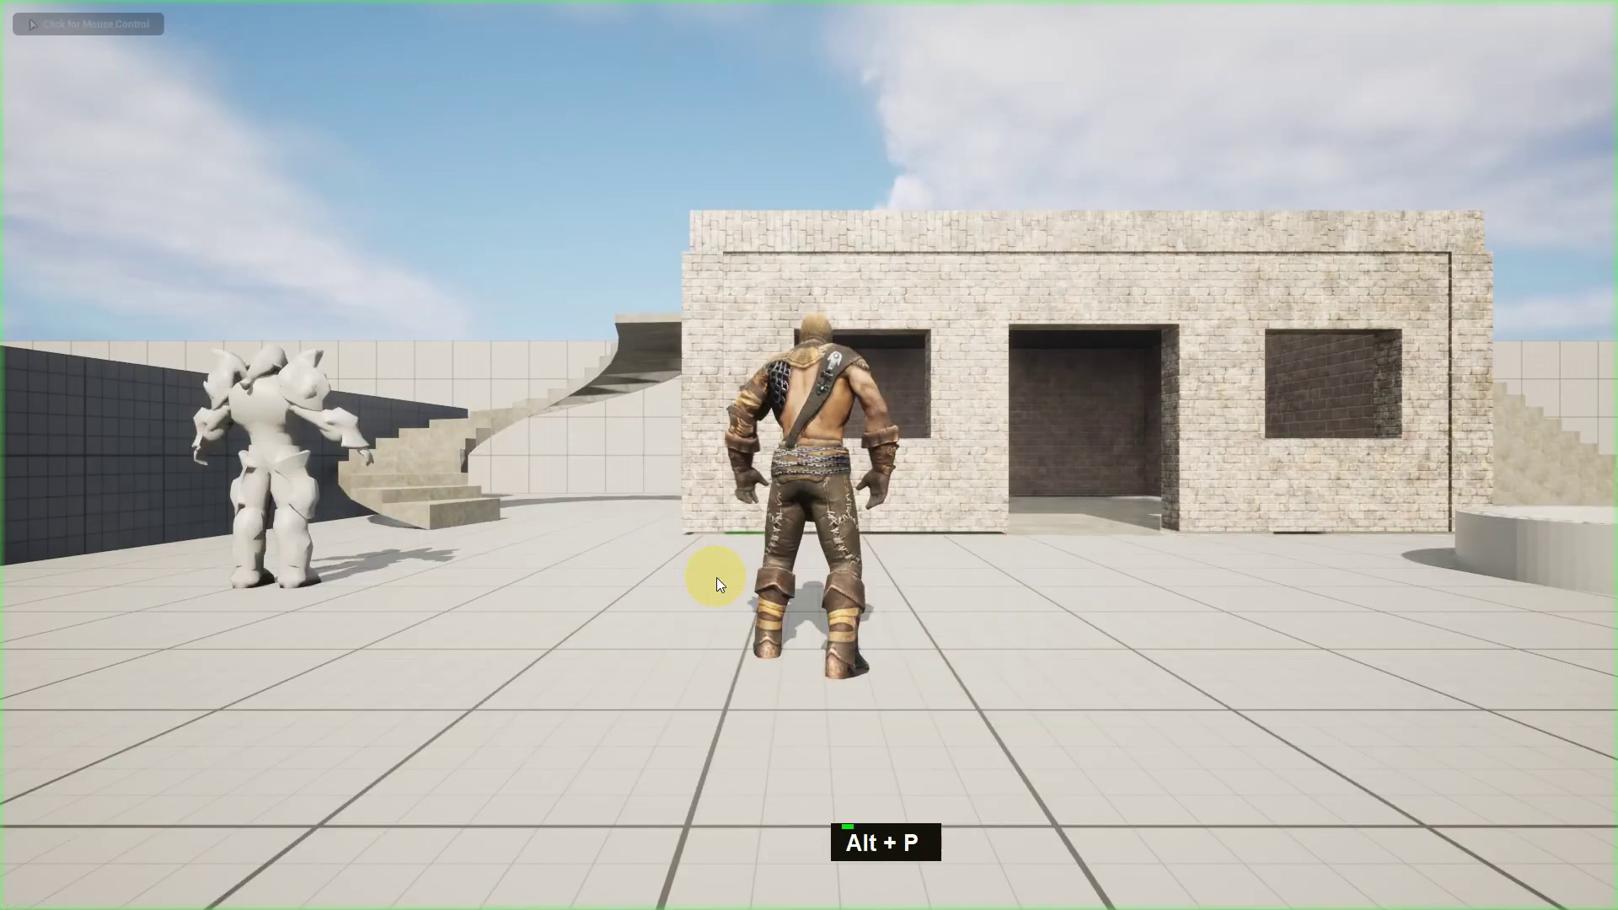
key(space)
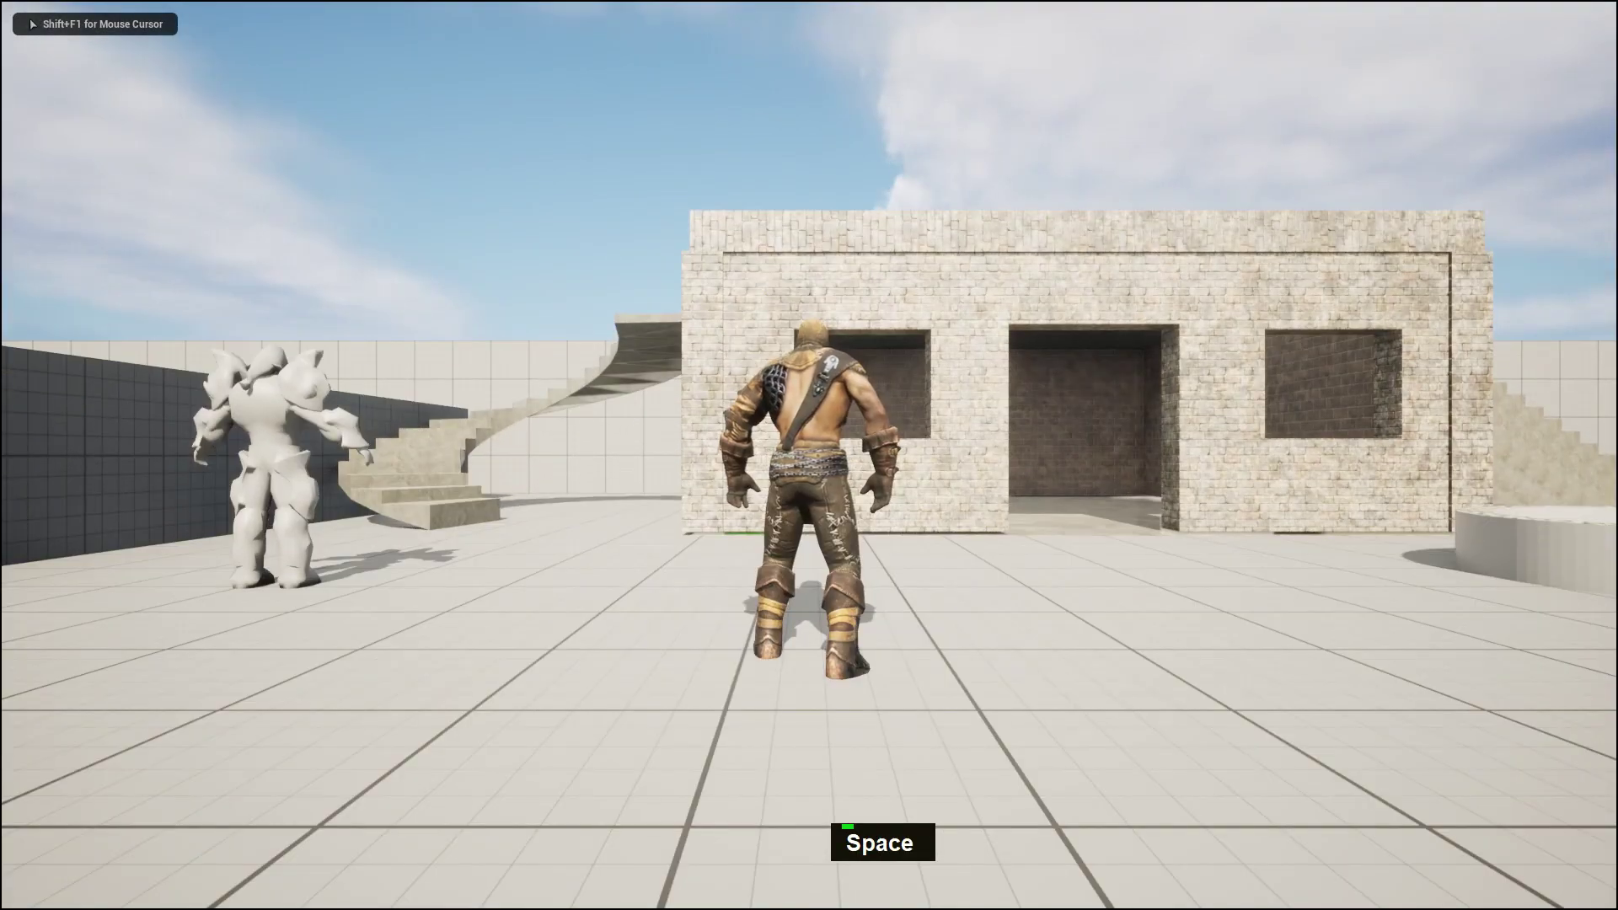
key(Escape)
middle_click(690, 656)
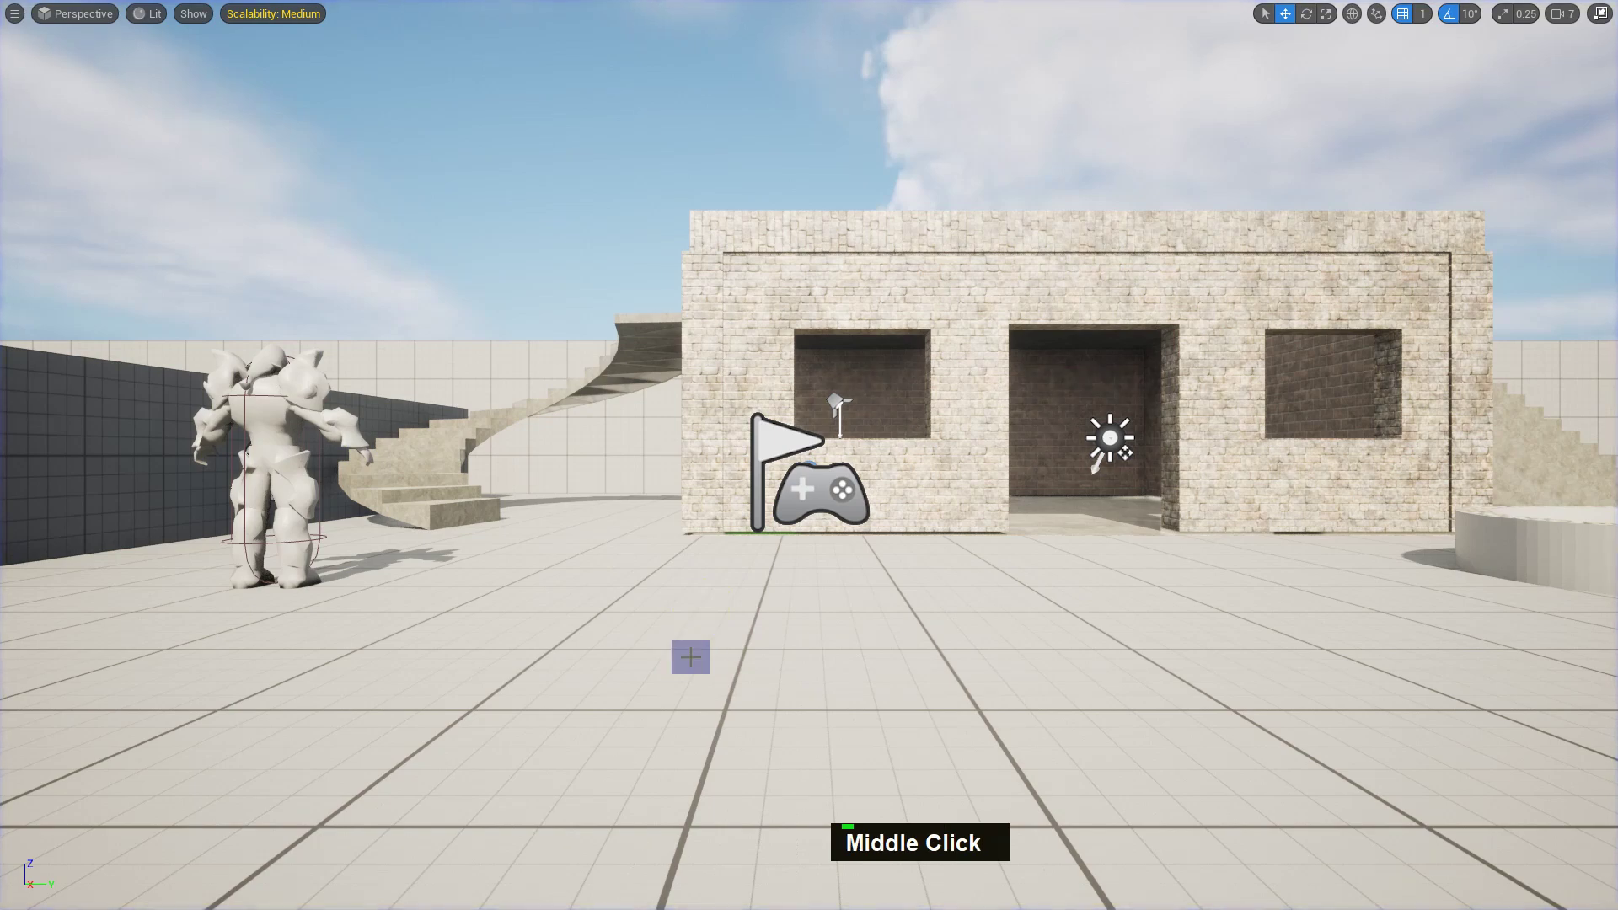
key(F11)
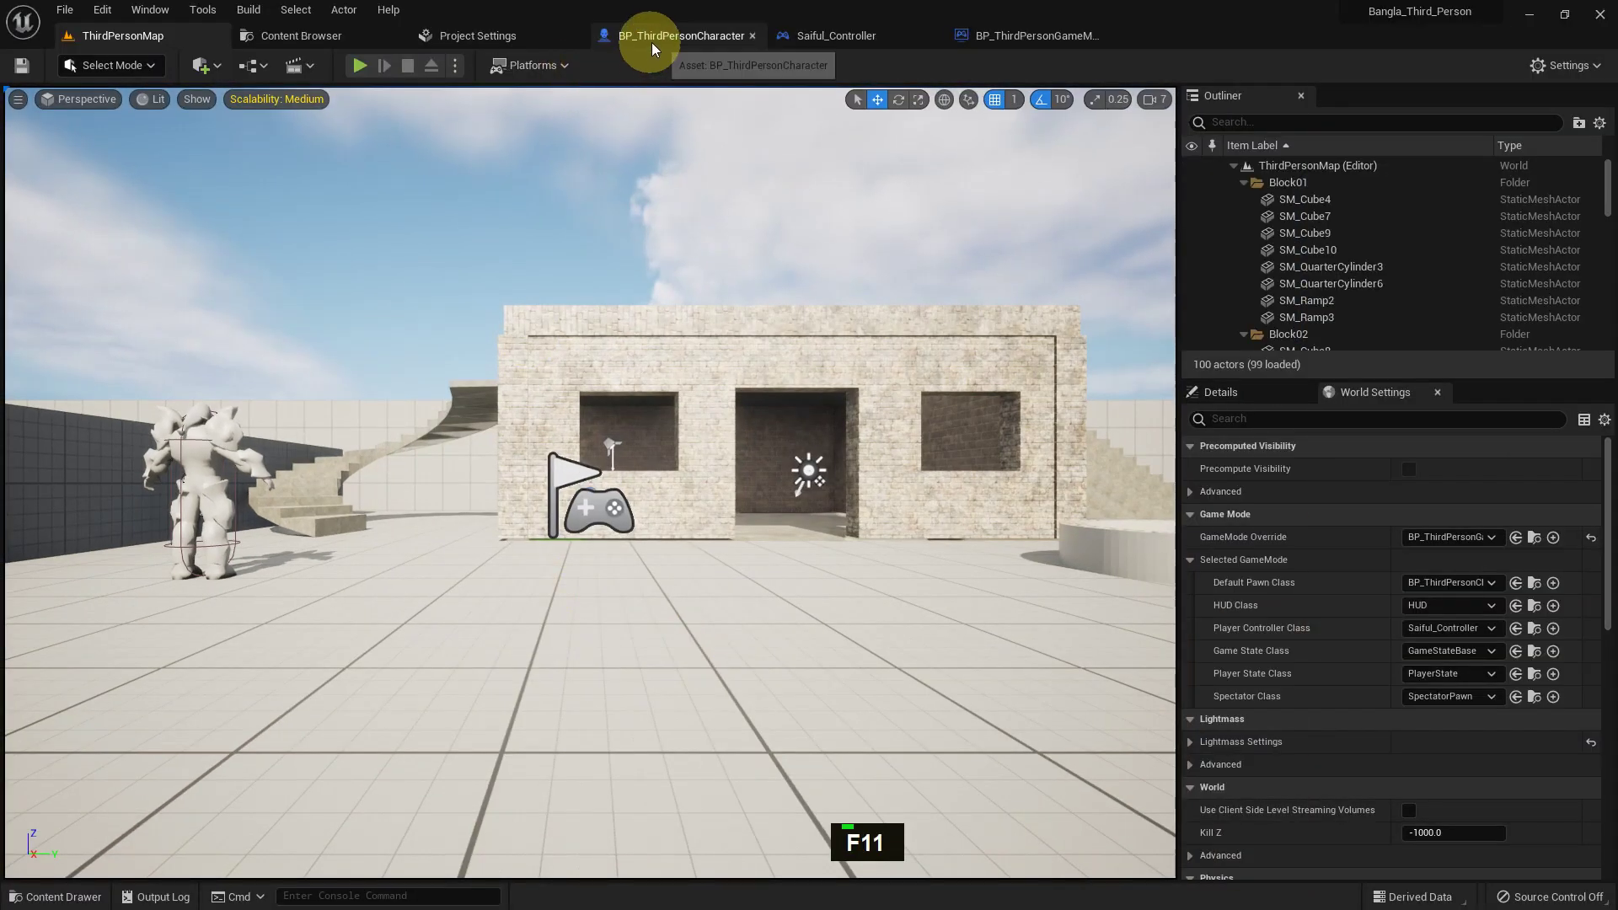
- Check BP_ThirdPersonCharacter, Saiful_Controller and the ThirdPersonMap level in turn
click(651, 41)
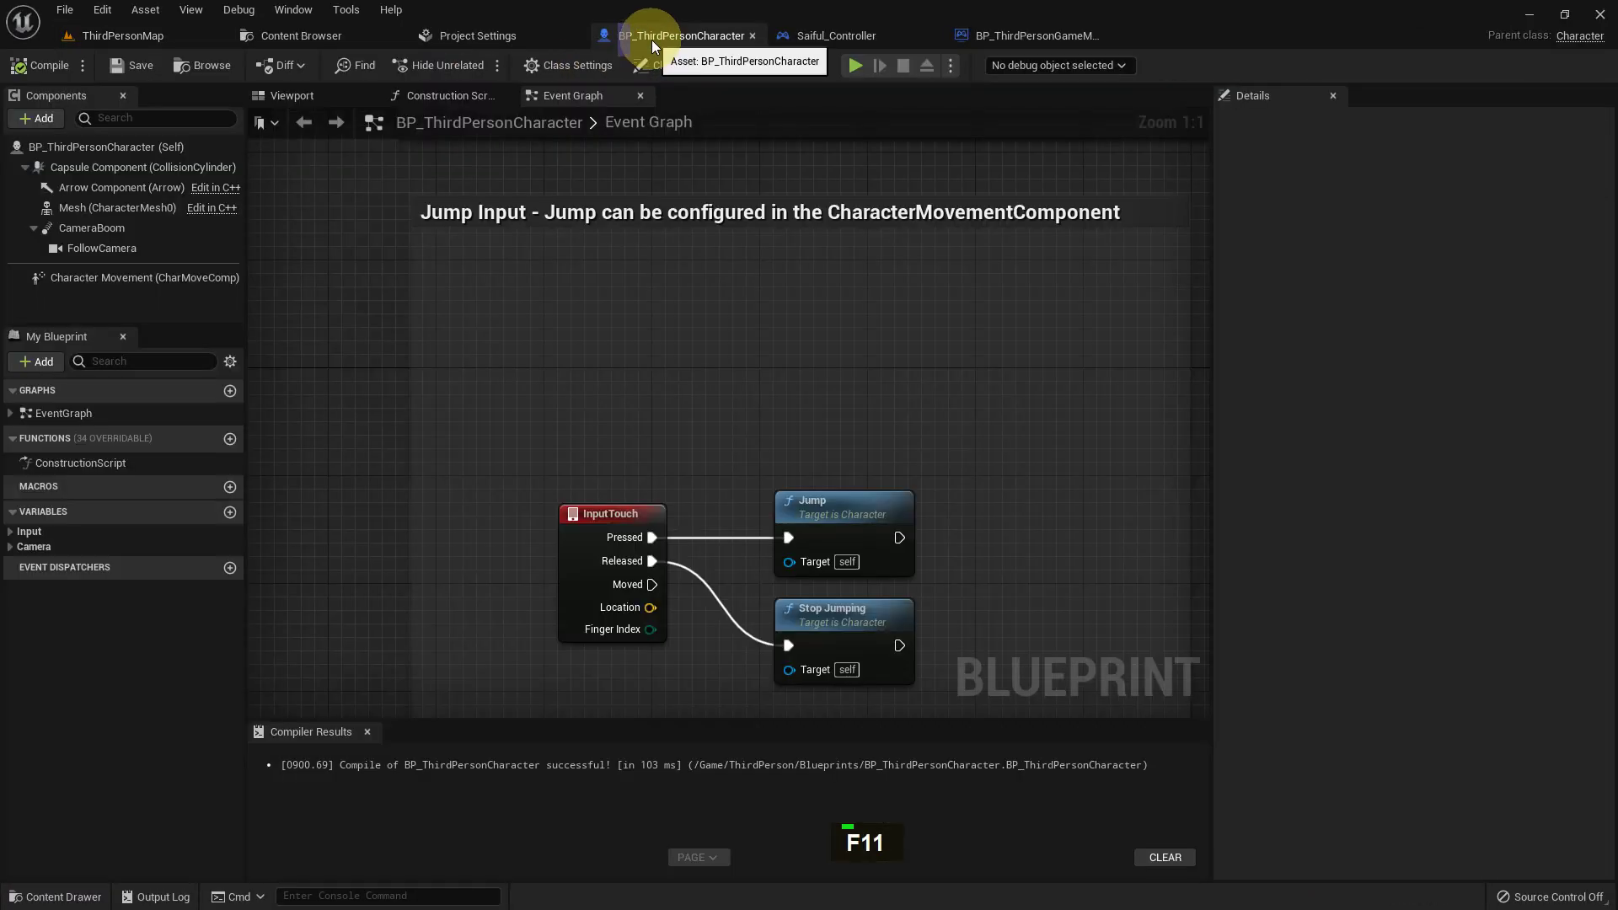
click(858, 38)
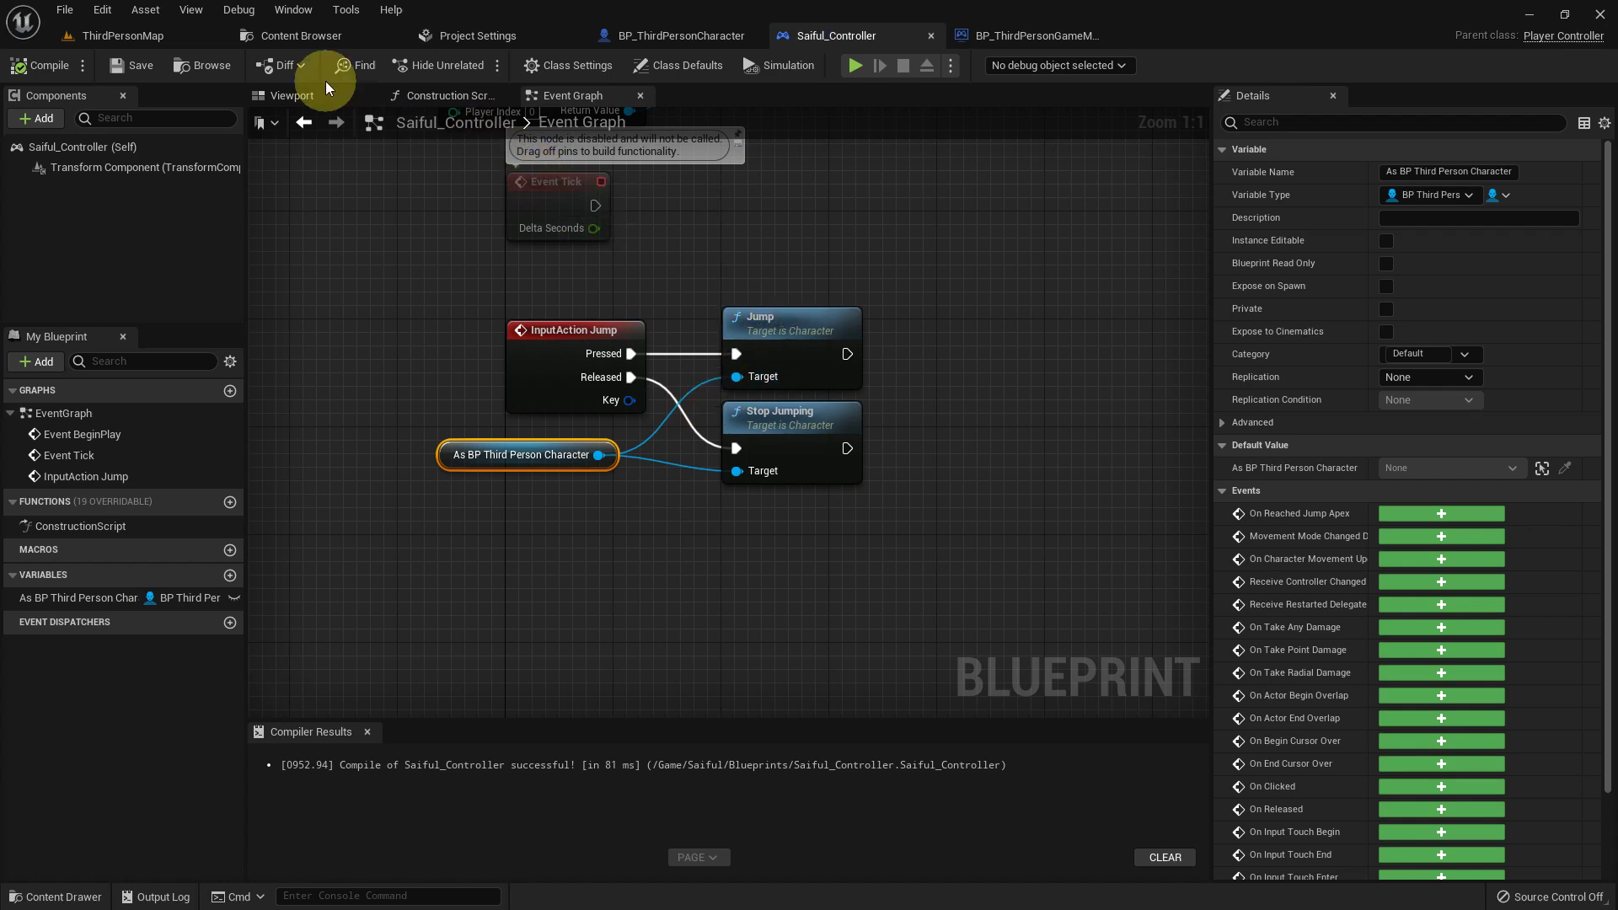
click(174, 42)
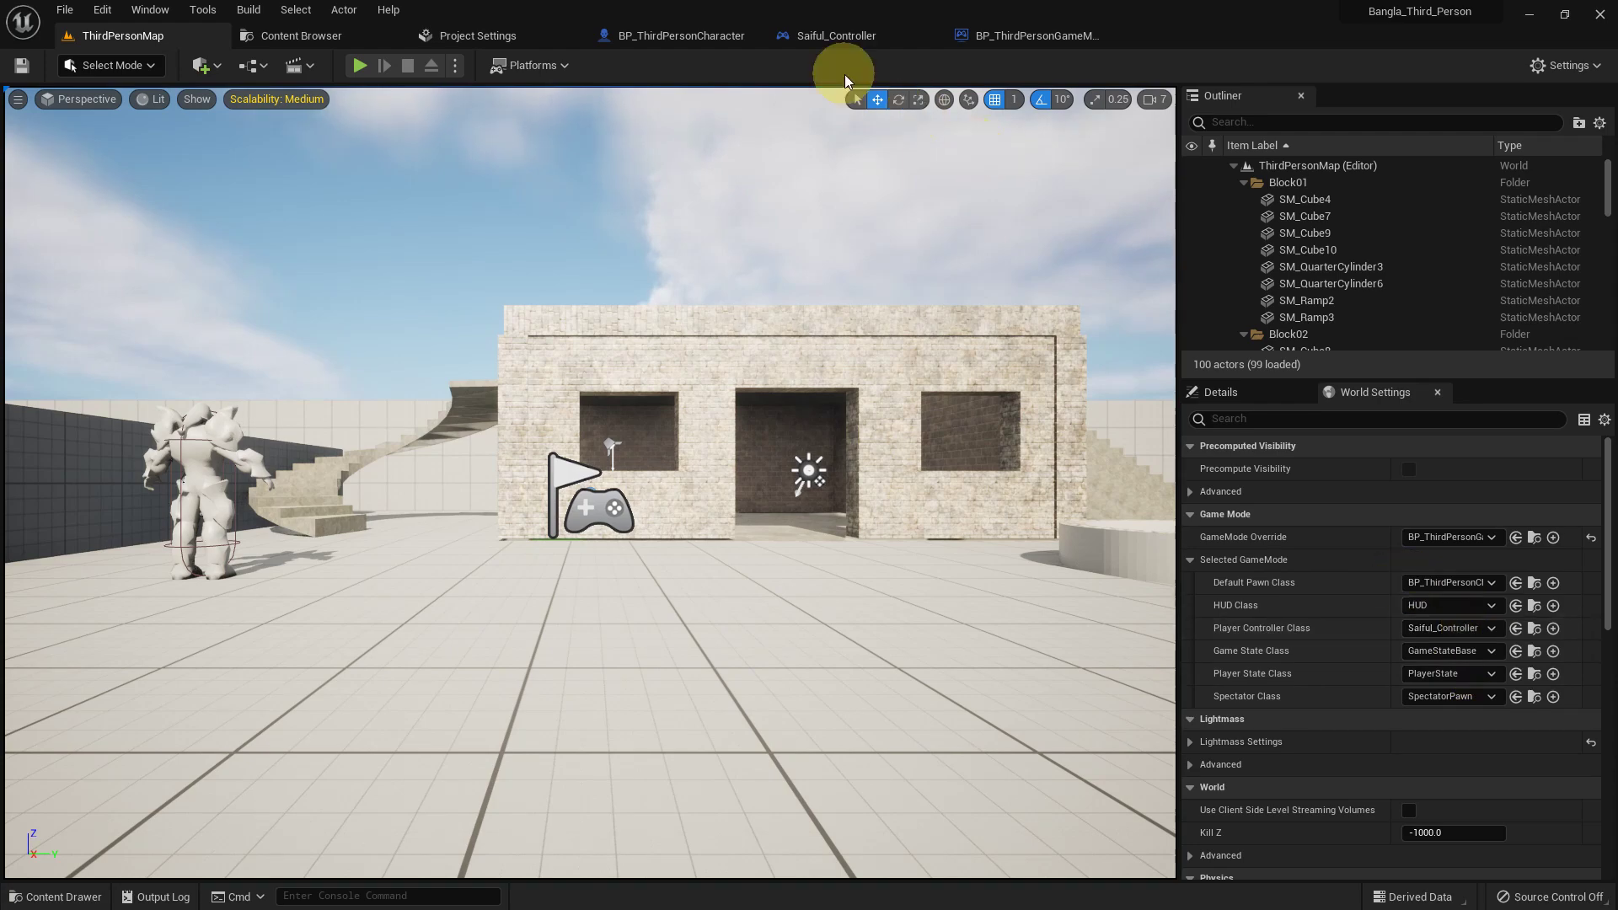
- Return to BP_ThirdPersonCharacter and bring its Camera Input - Mouse yaw and pitch nodes into view
click(691, 36)
scroll(843, 445, down, 6)
right_drag(843, 445, 776, 505)
scroll(776, 379, up, 5)
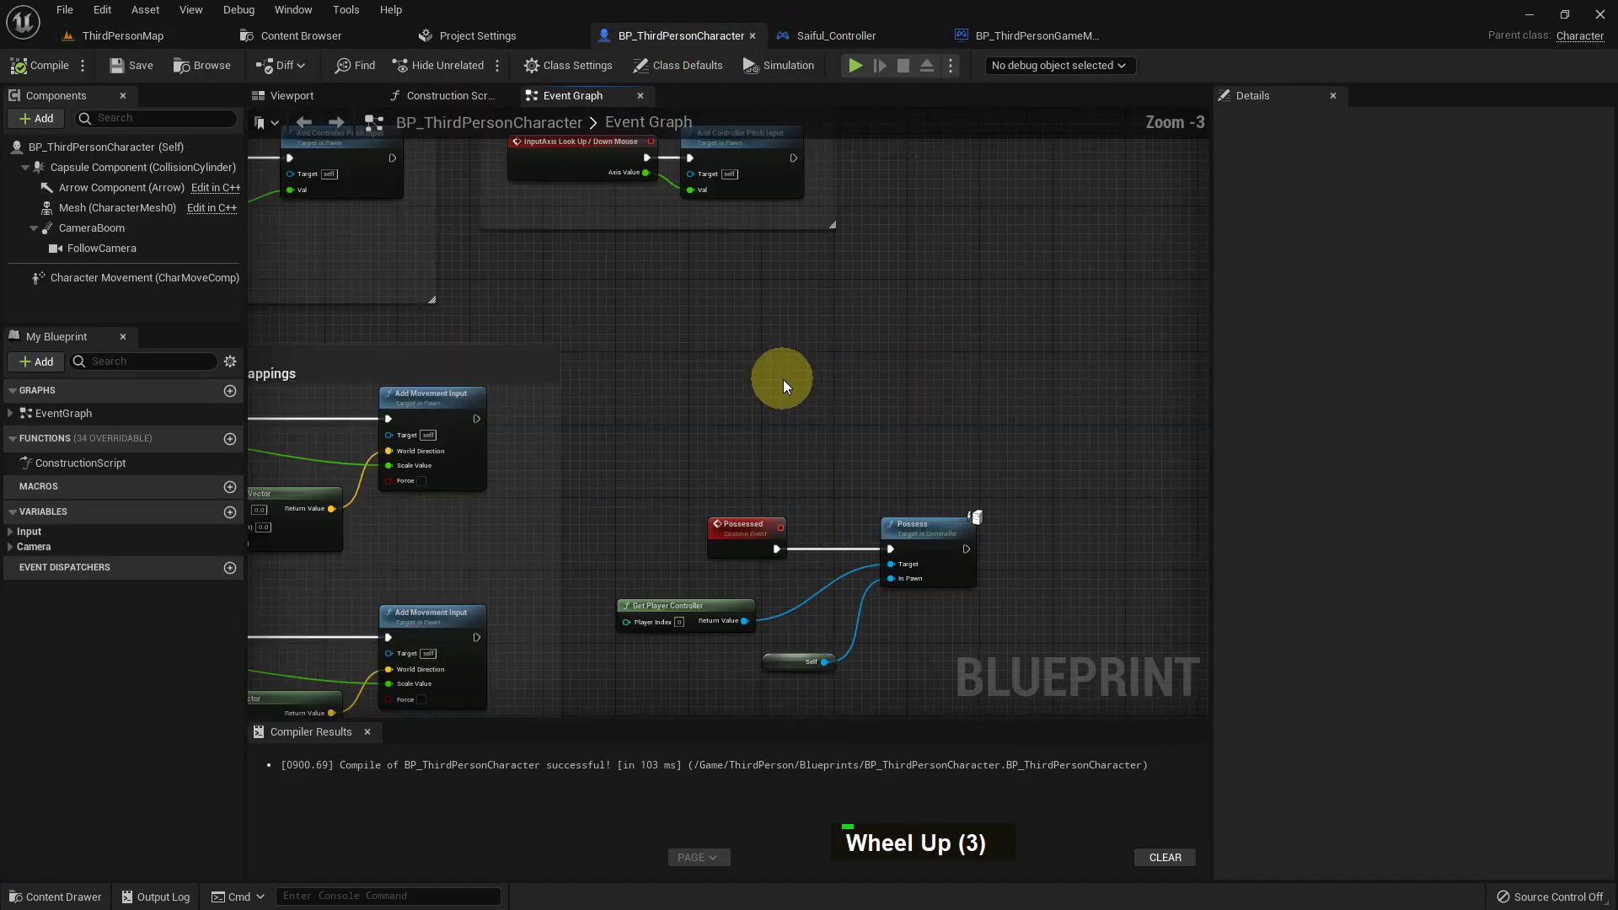
right_drag(766, 326, 745, 585)
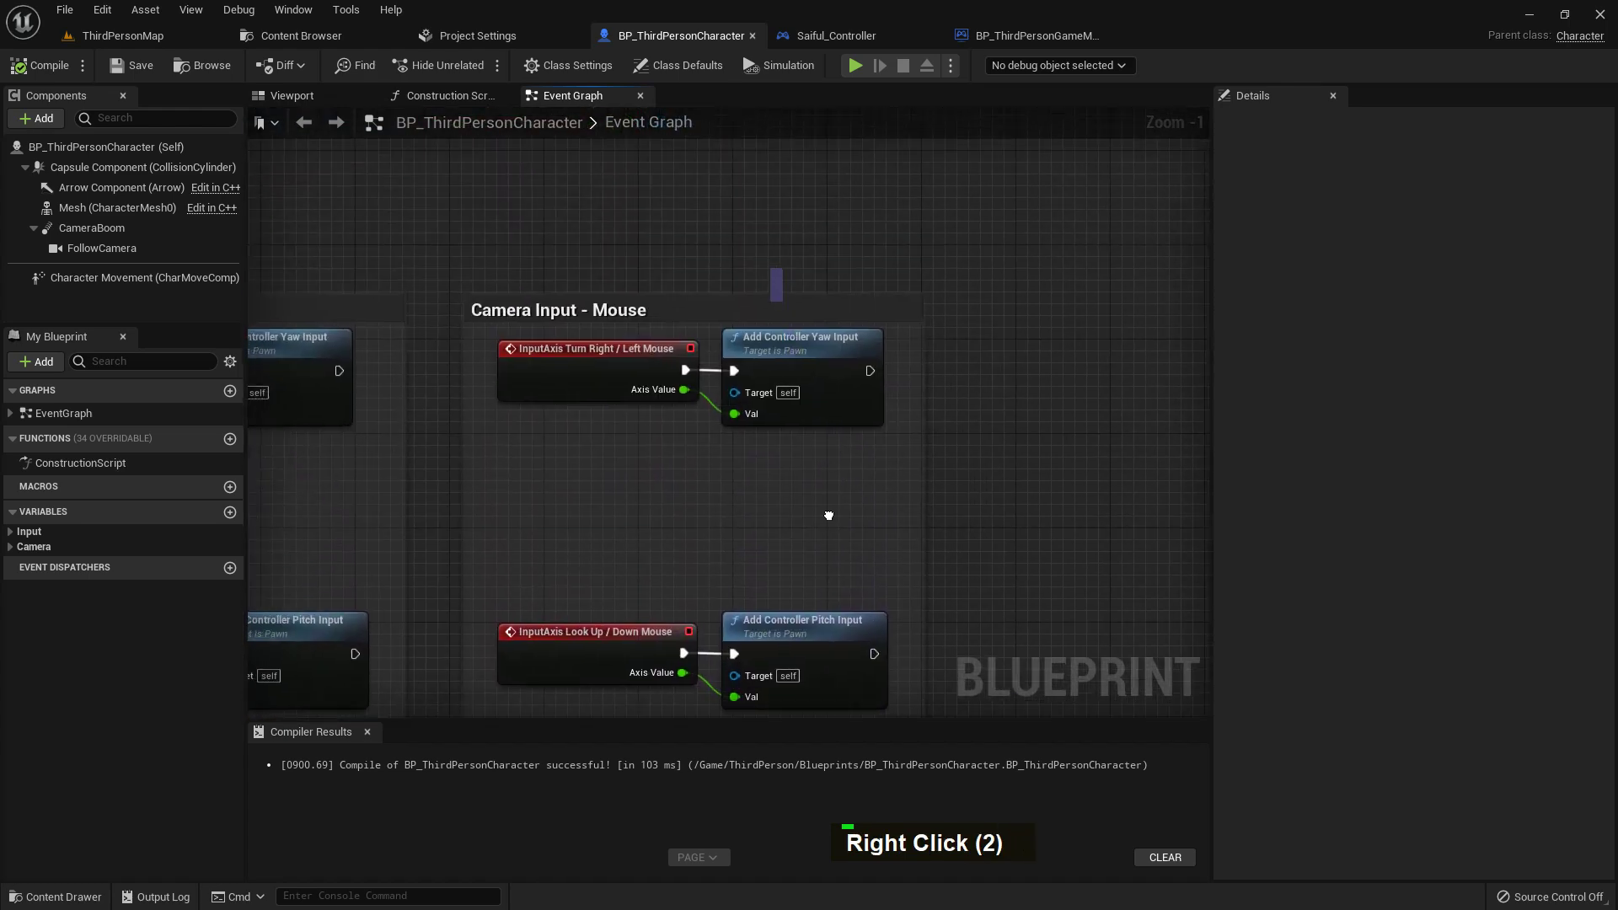